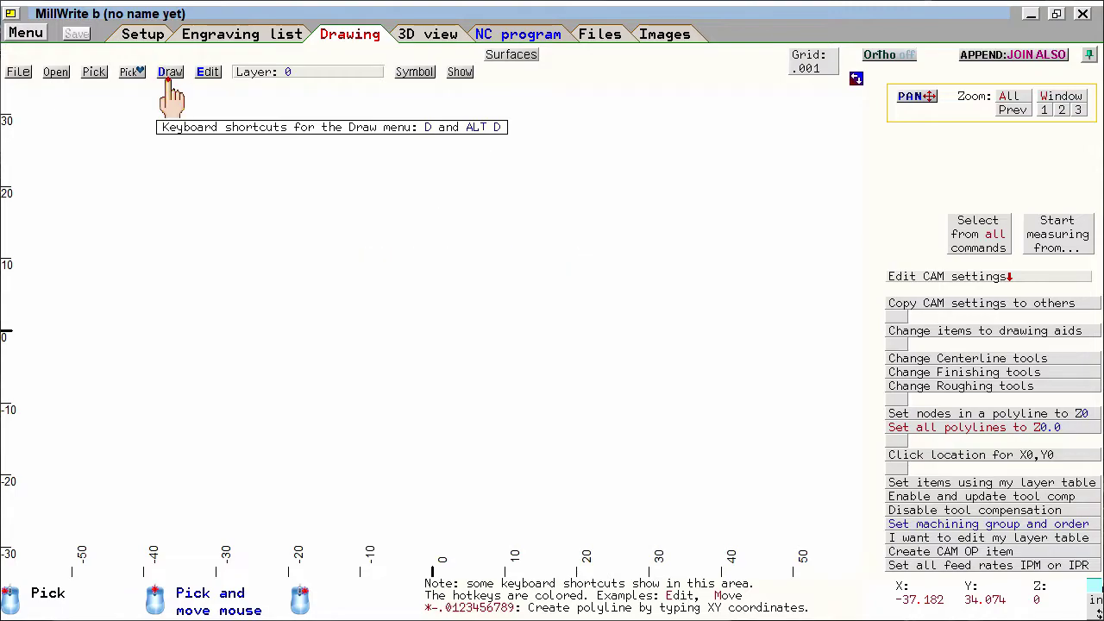
Start a new gear in the drawing and set its style to External (Spur).
click(169, 76)
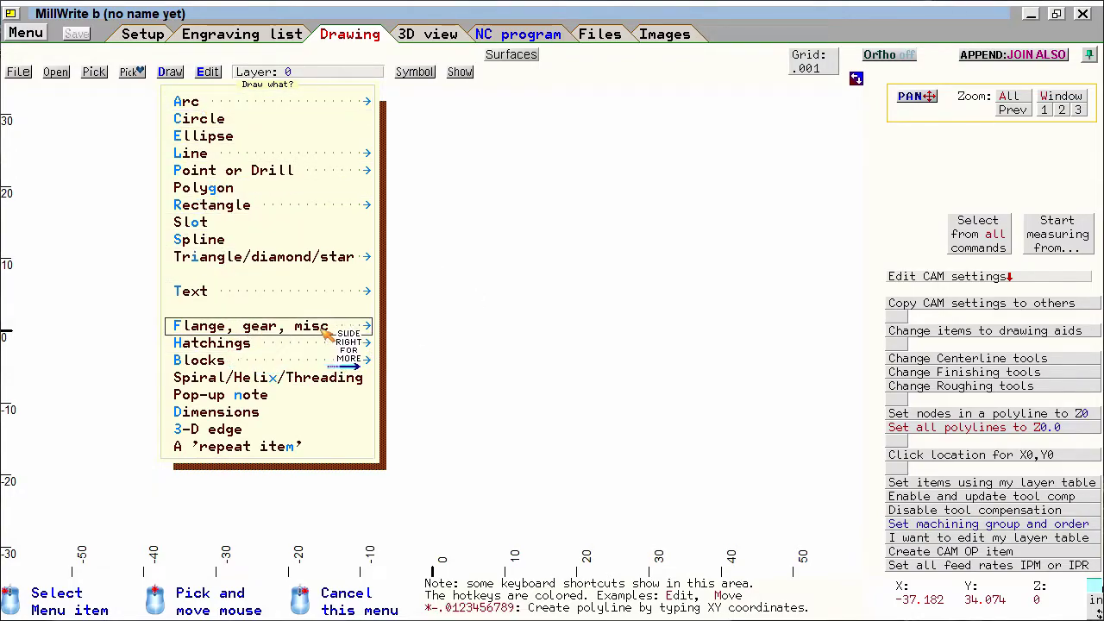
mouse_move(323, 336)
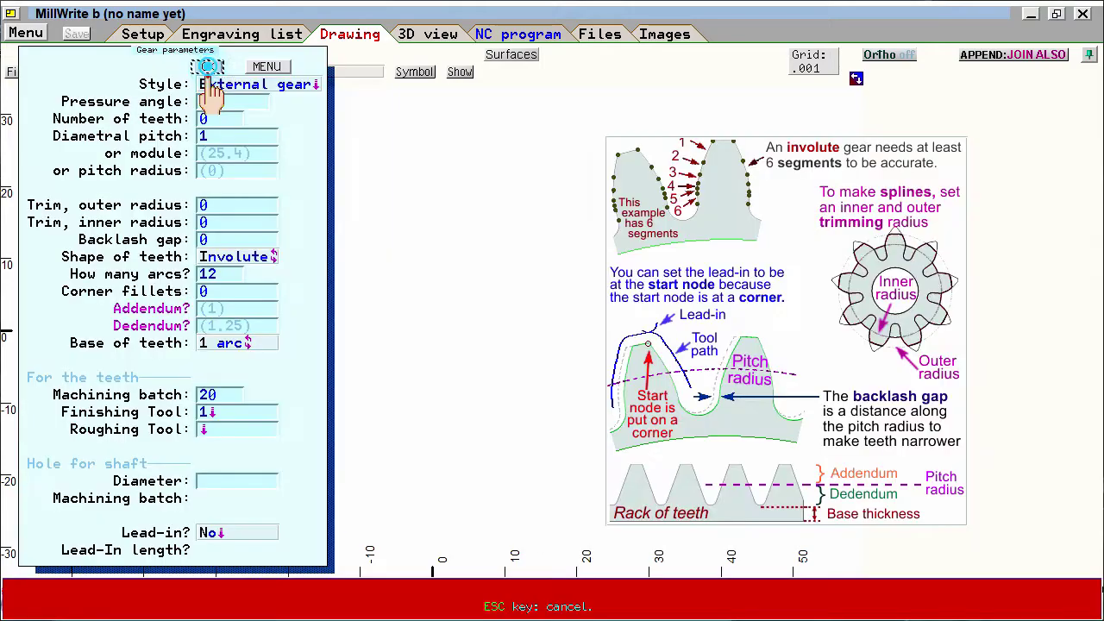
click(501, 226)
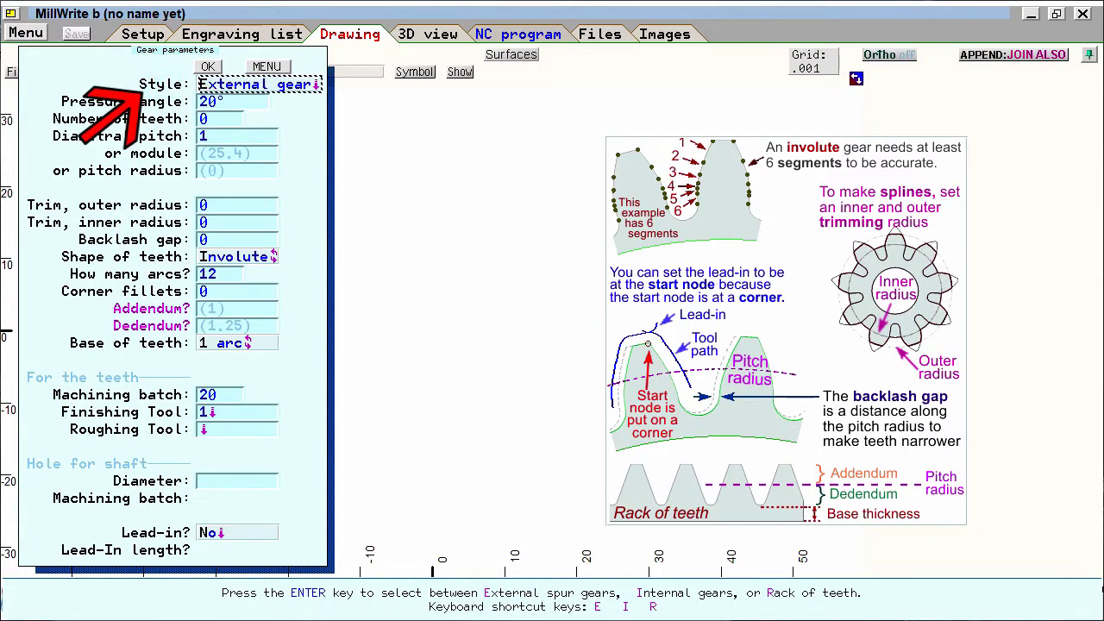
click(298, 84)
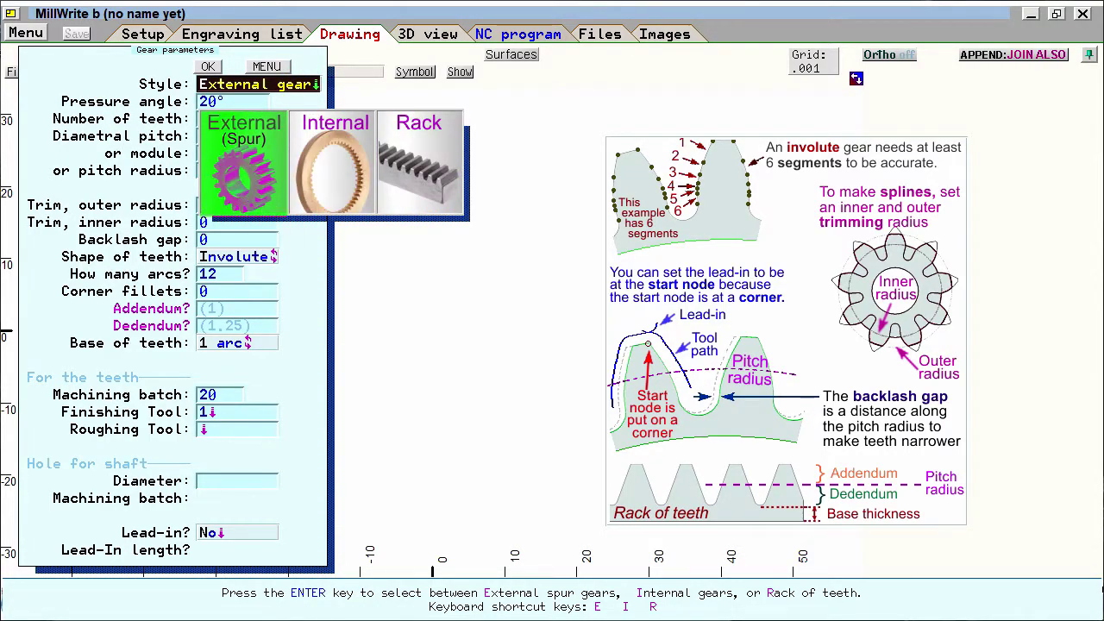
click(238, 198)
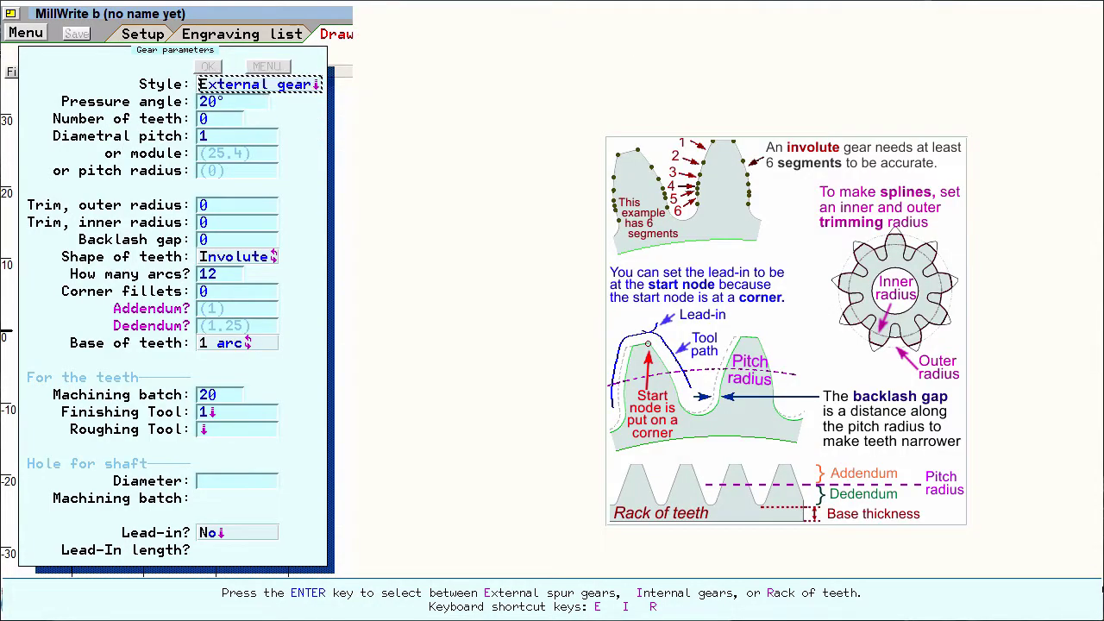
Set the gear's number of teeth to 34 and its pitch radius to 13.
text(3)
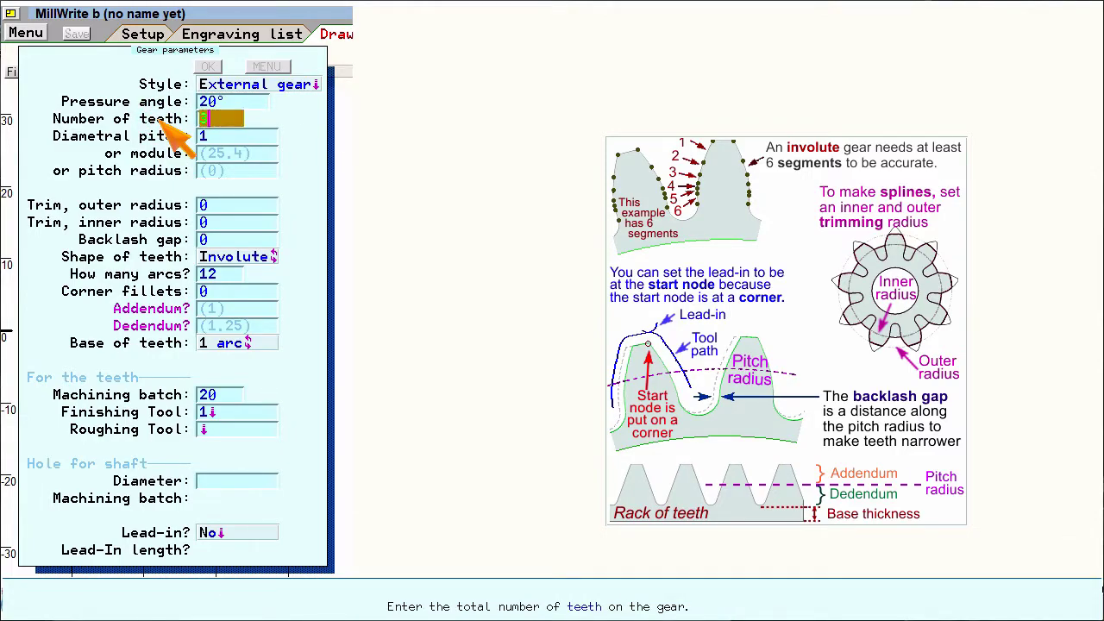
text(4)
key(Return)
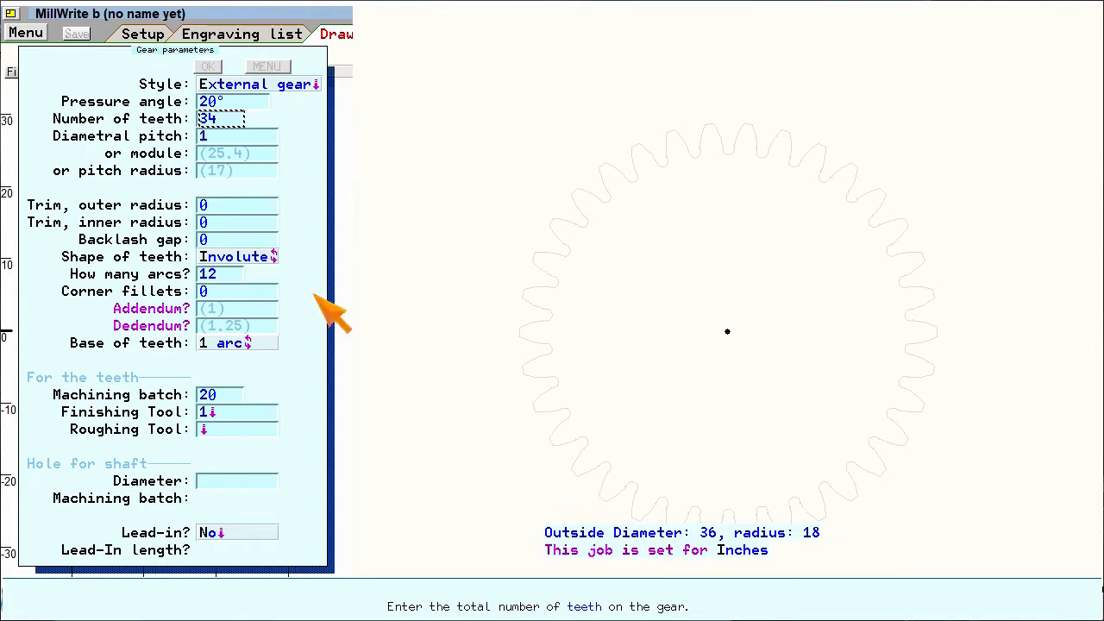
click(125, 170)
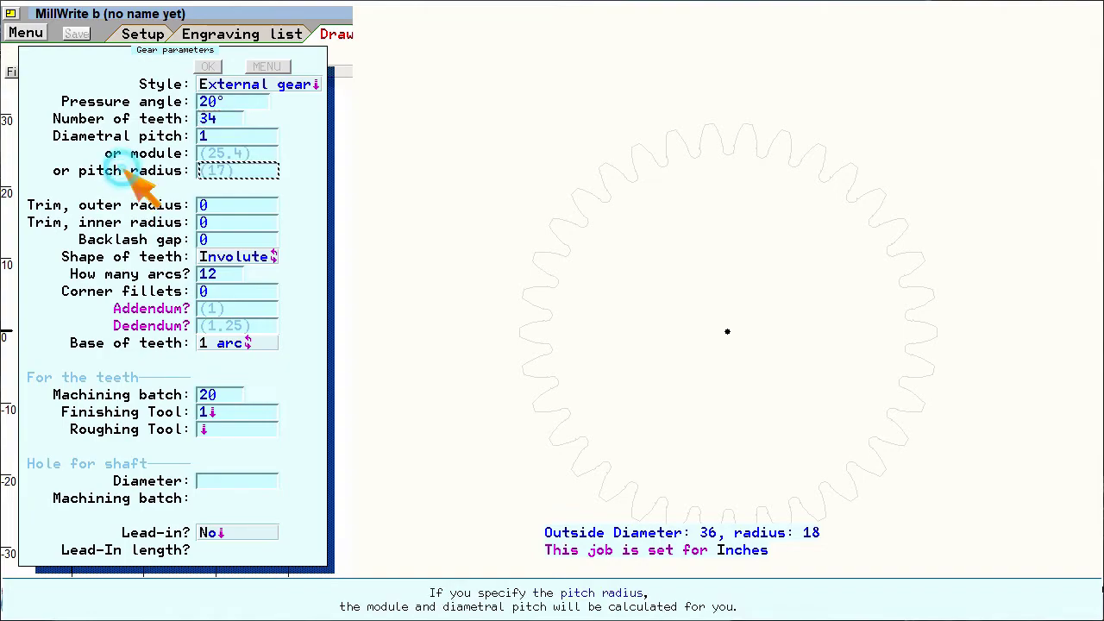
text(1)
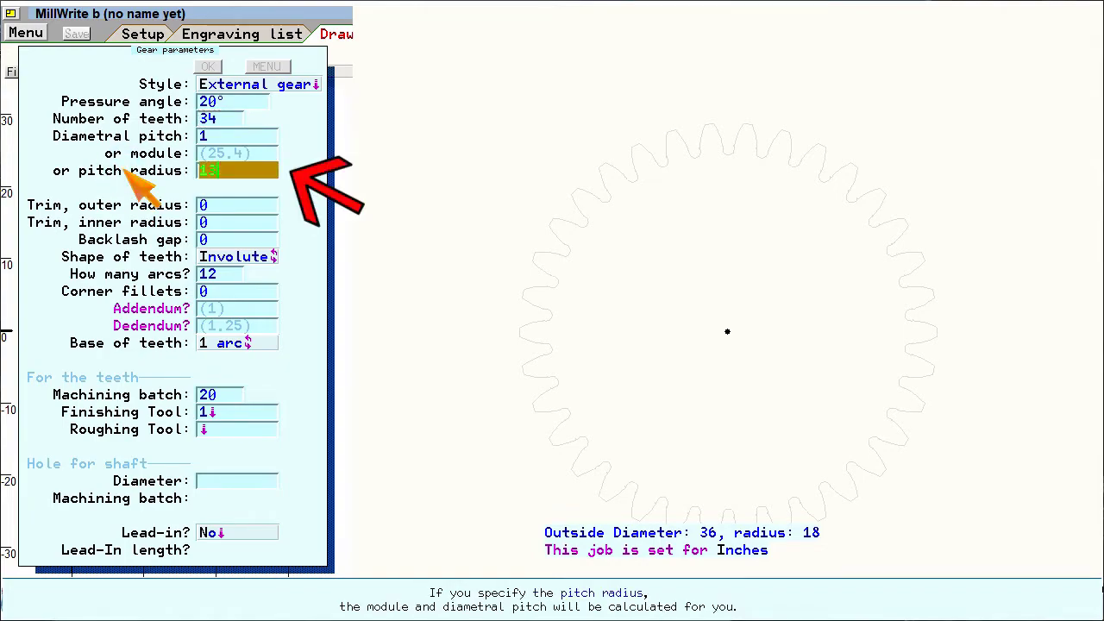
text(3)
key(Return)
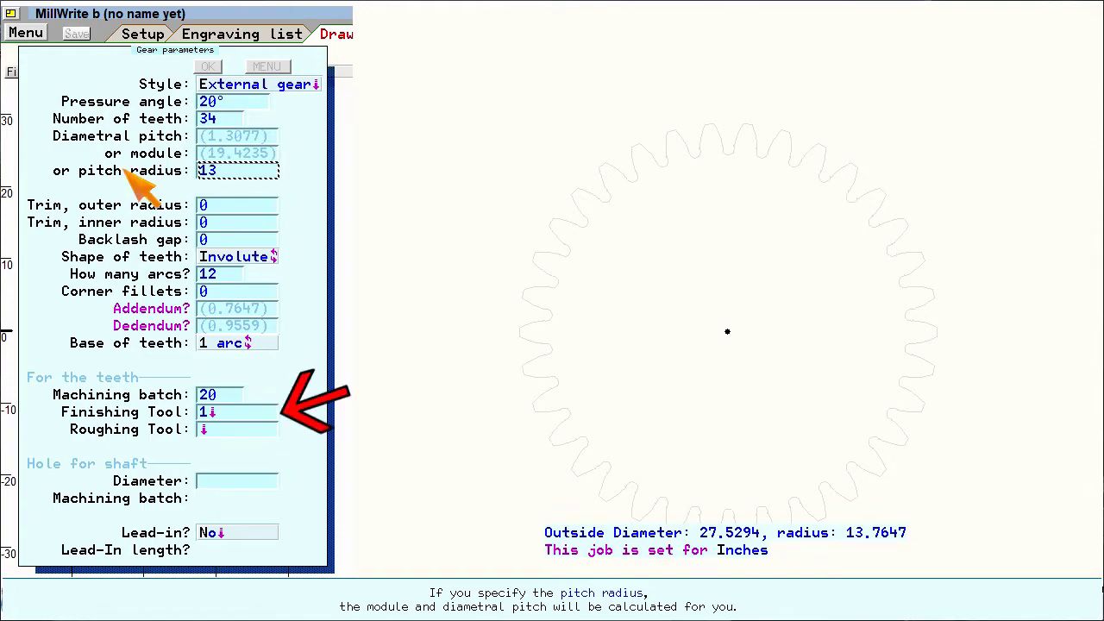
Open the finishing tool settings for the gear teeth and bring up the tool table from the tool number.
click(151, 410)
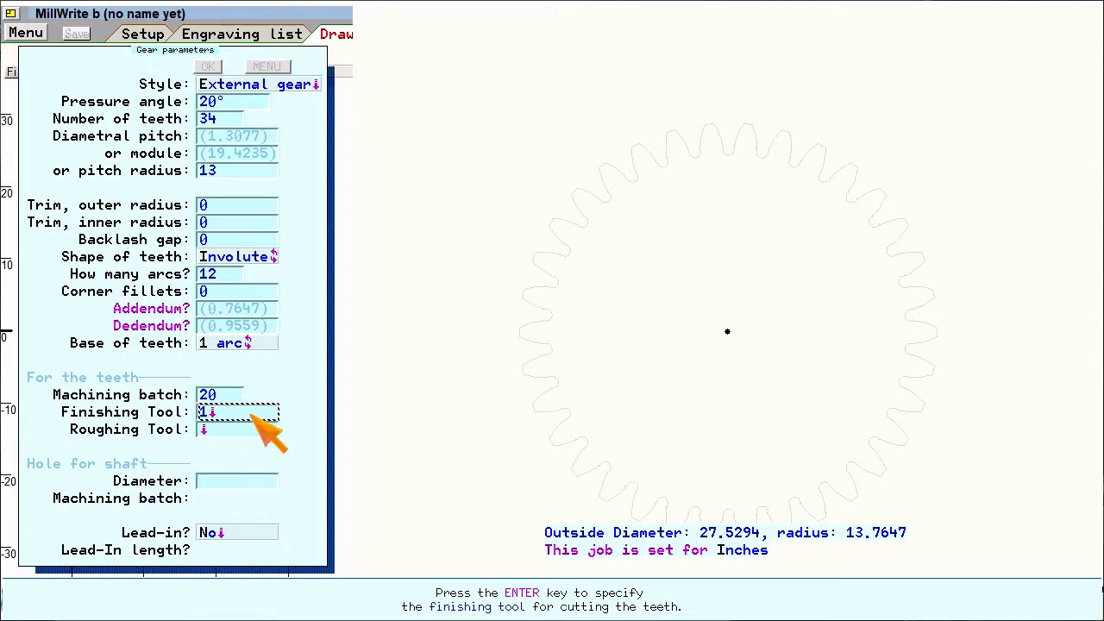
key(Return)
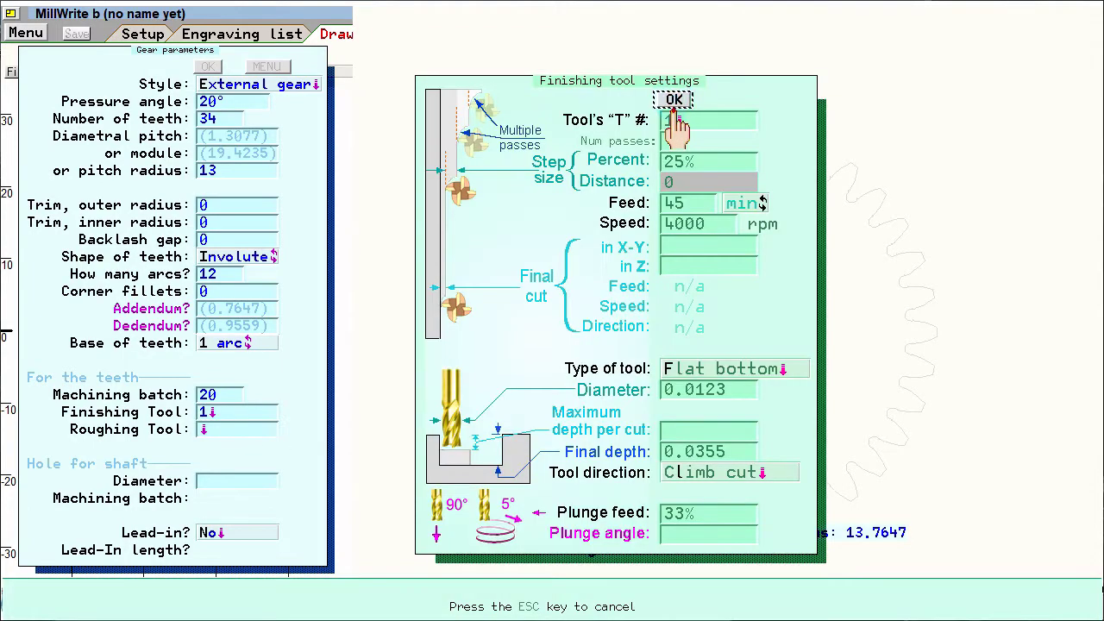
click(677, 126)
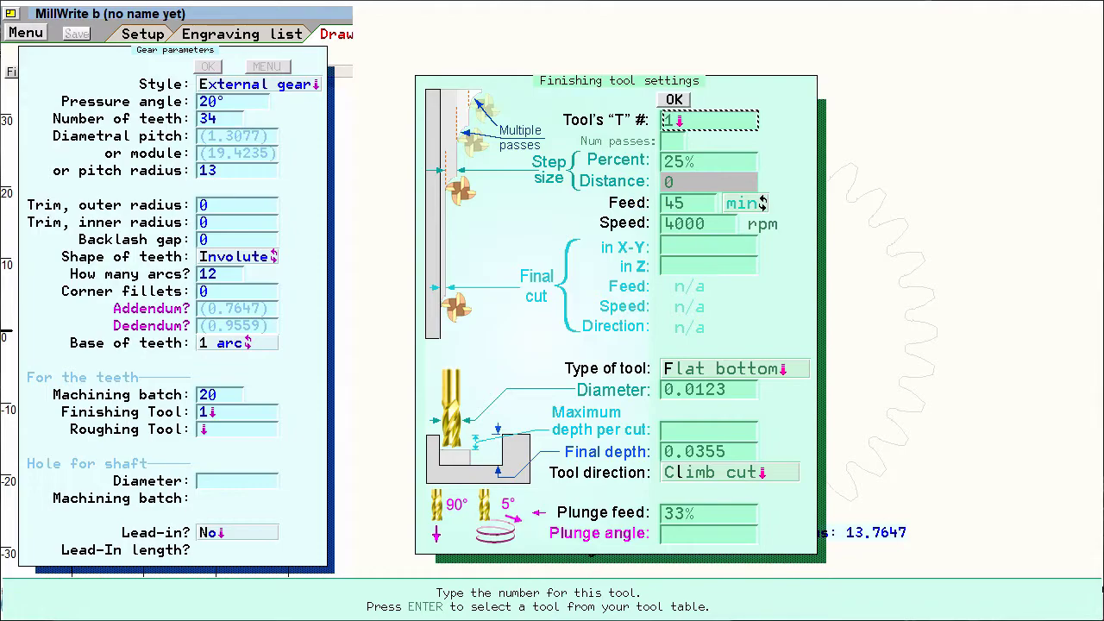
click(623, 204)
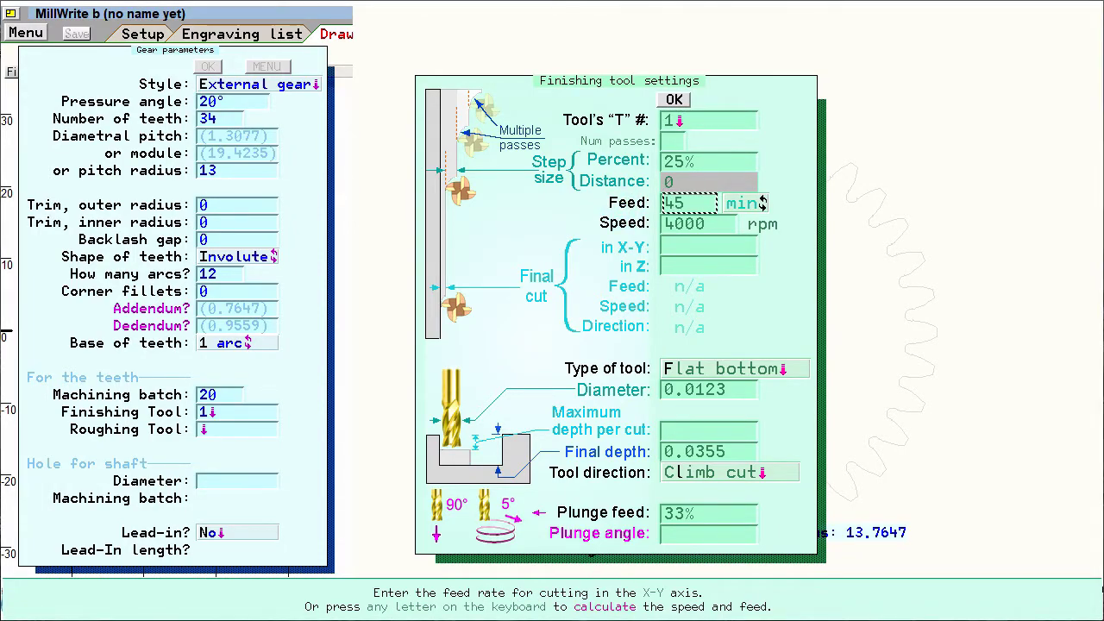
click(615, 388)
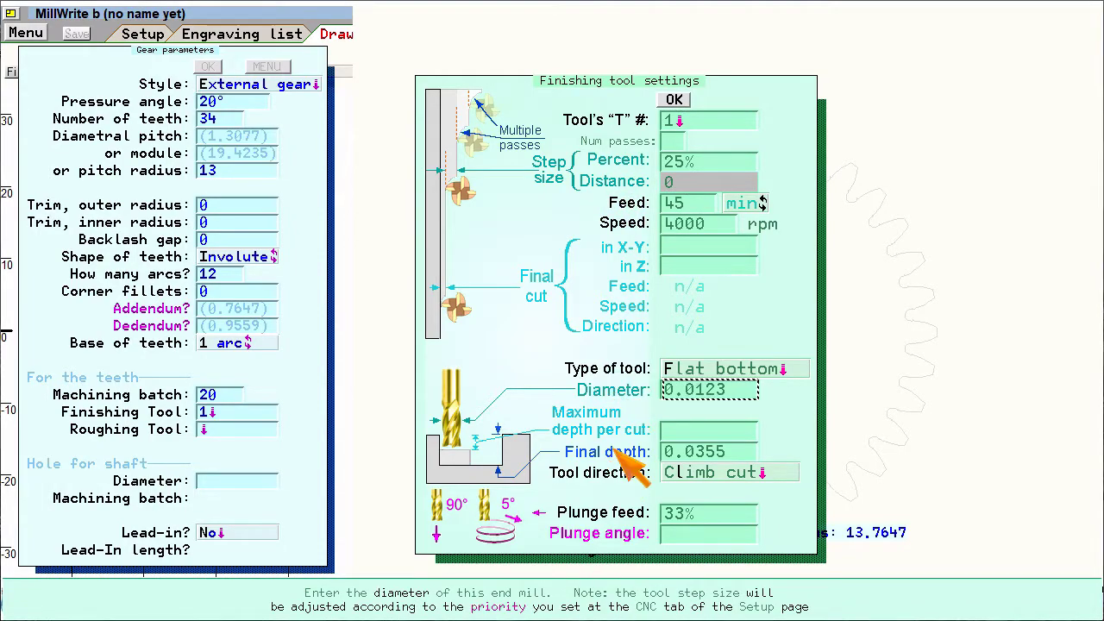
click(612, 451)
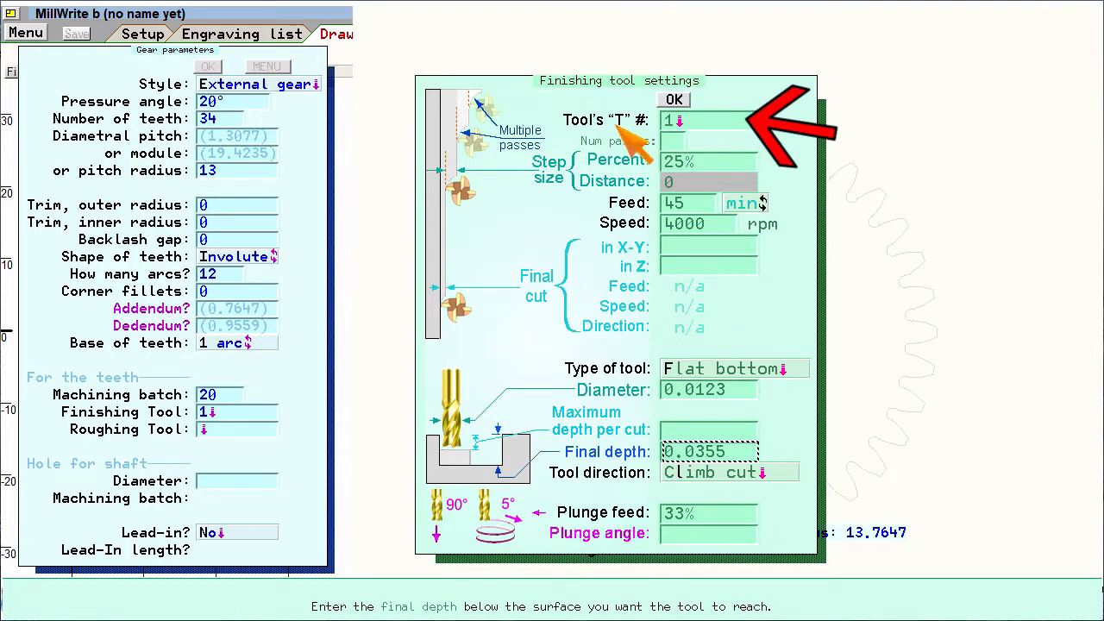
click(677, 121)
key(Return)
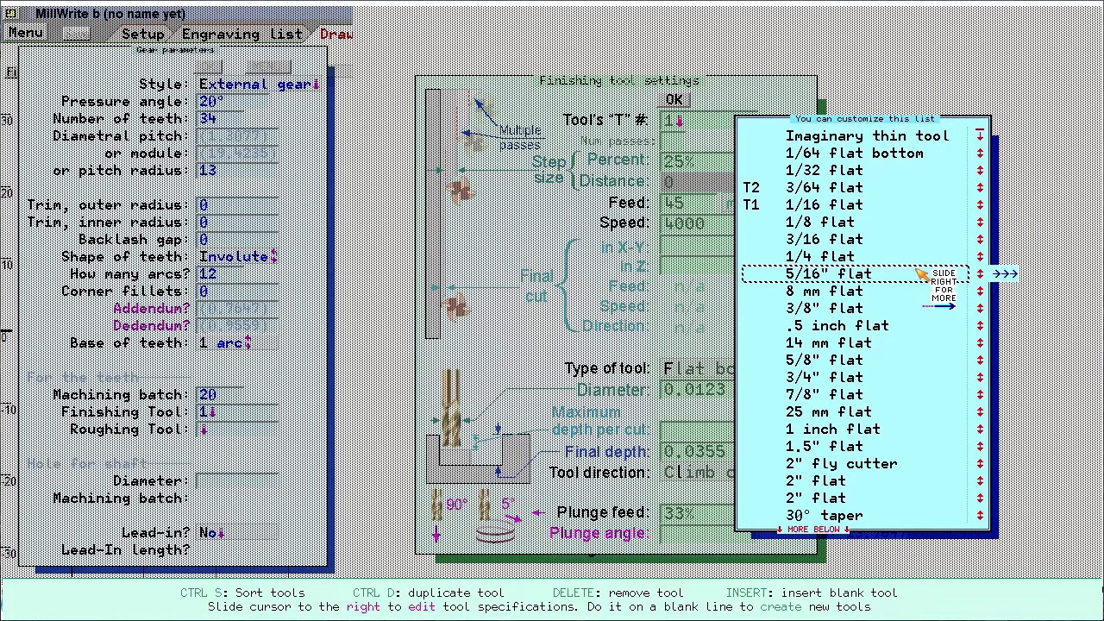
Examine the specifications of the flat end mills in the tool table, including the 1/4 flat's tool number and default depth.
mouse_move(1047, 291)
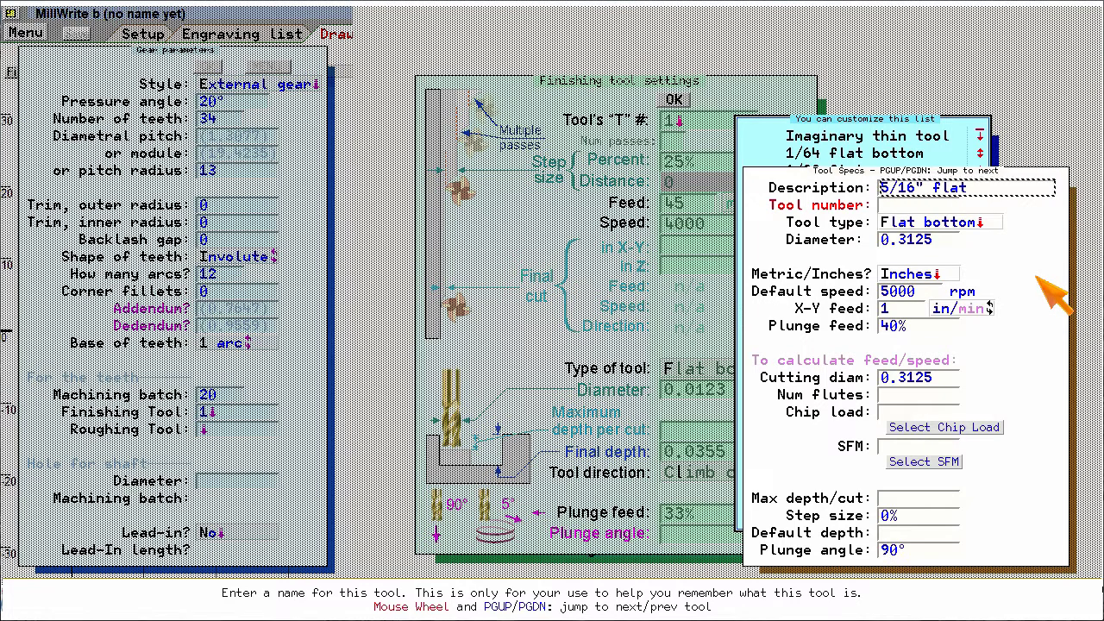
scroll(1037, 278, up, 2)
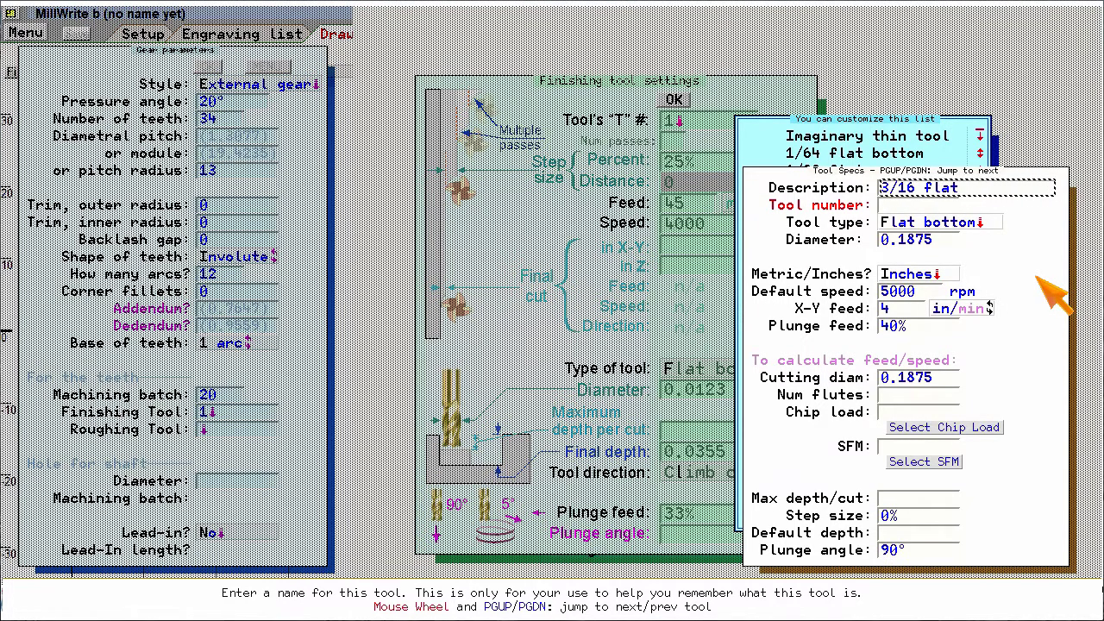
scroll(1037, 278, up, 1)
scroll(1037, 278, down, 5)
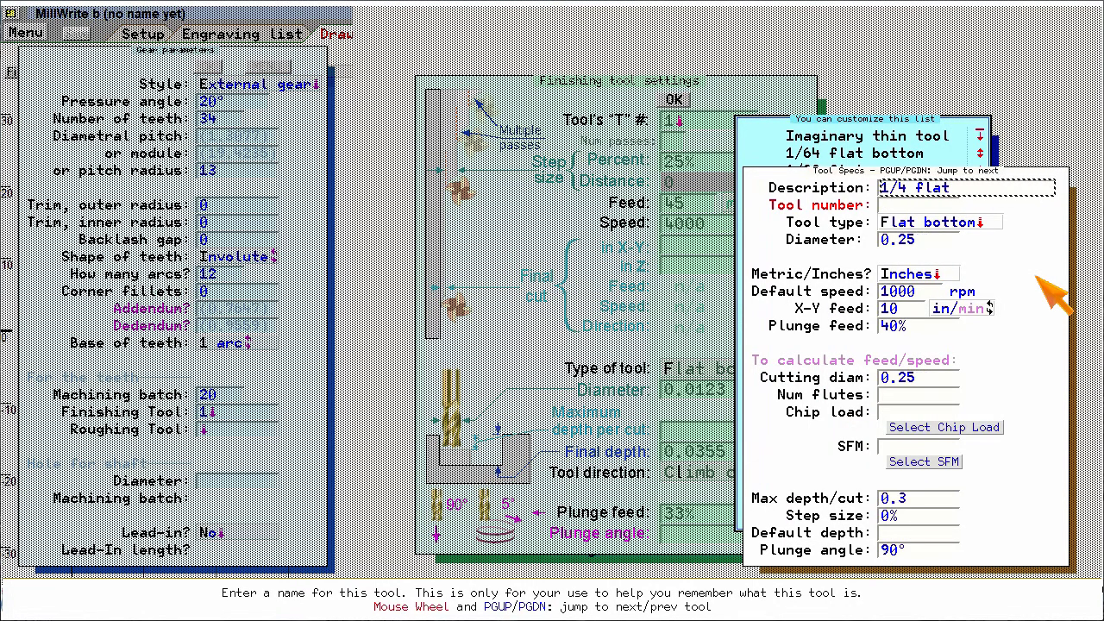
scroll(1037, 278, down, 1)
scroll(1037, 278, up, 4)
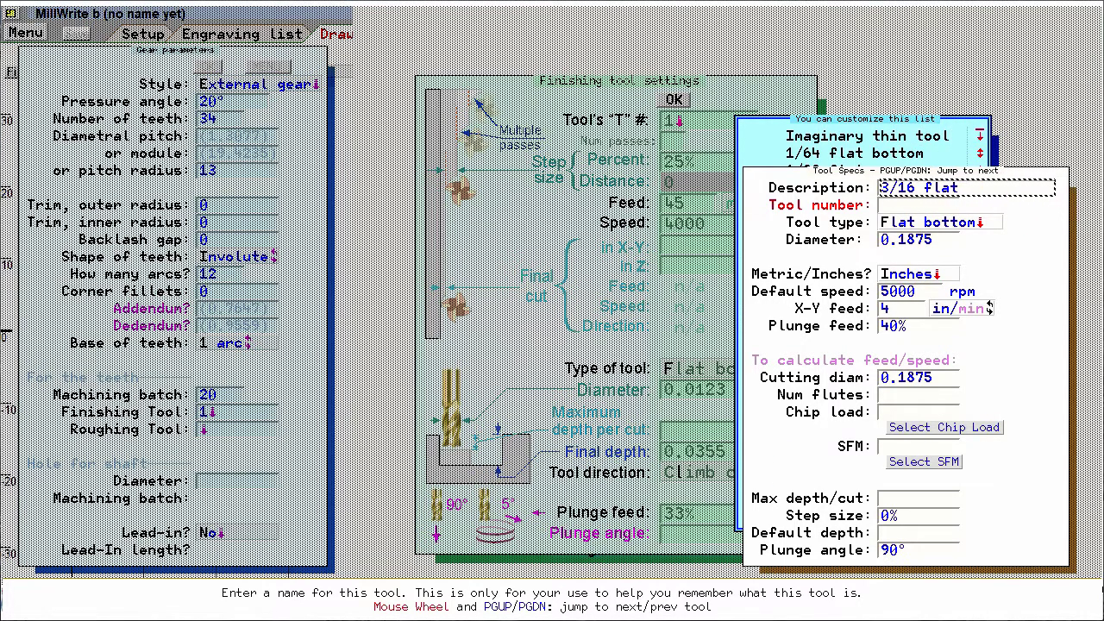
scroll(1015, 258, down, 1)
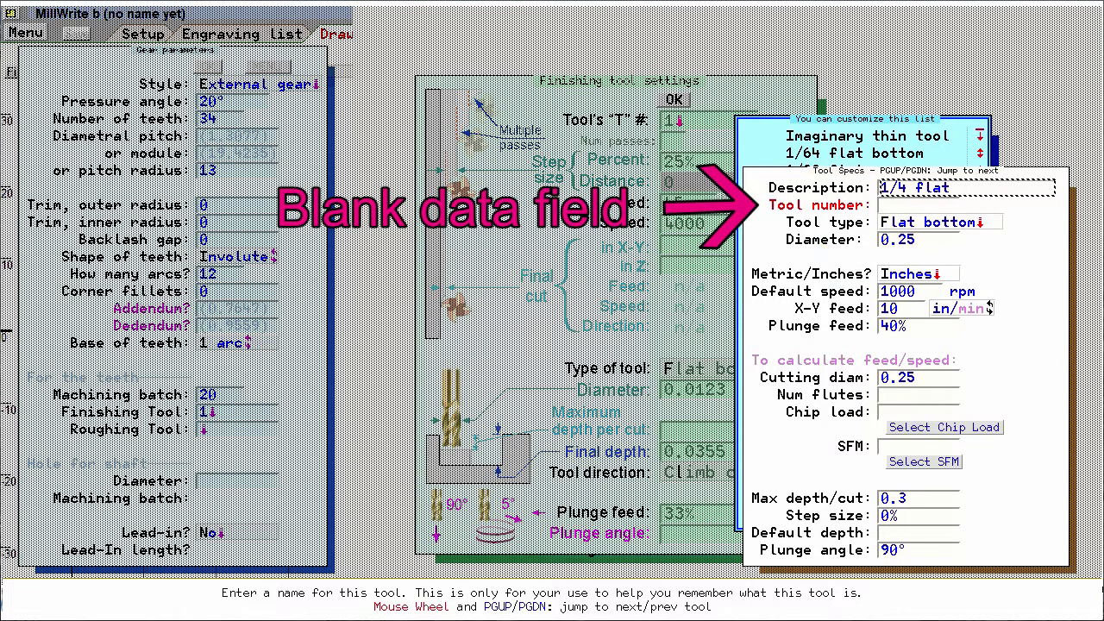
click(832, 213)
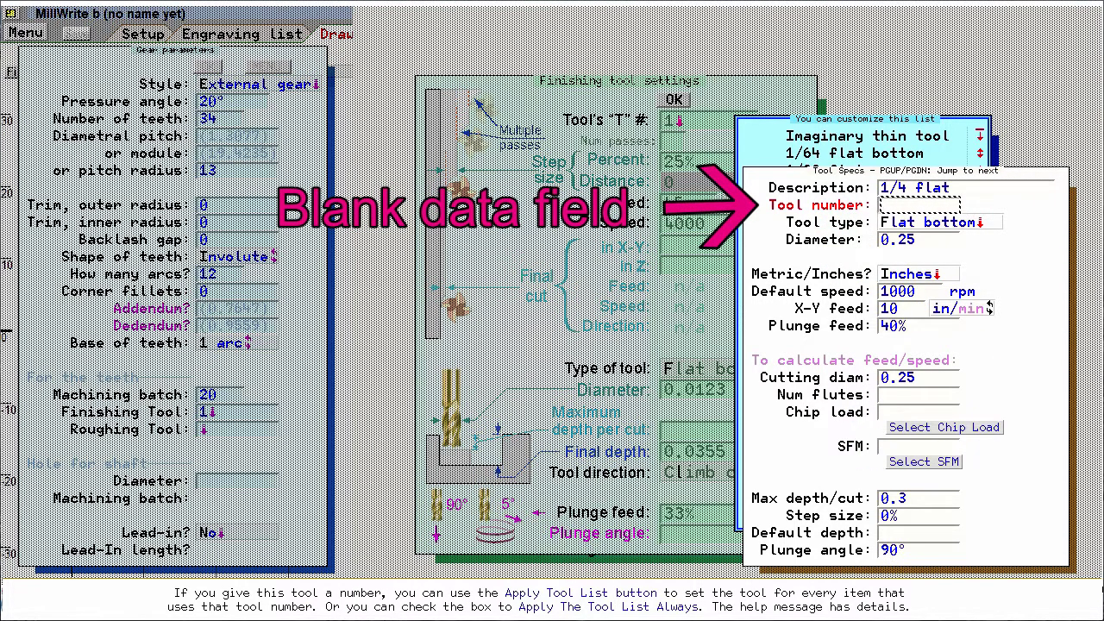
click(845, 533)
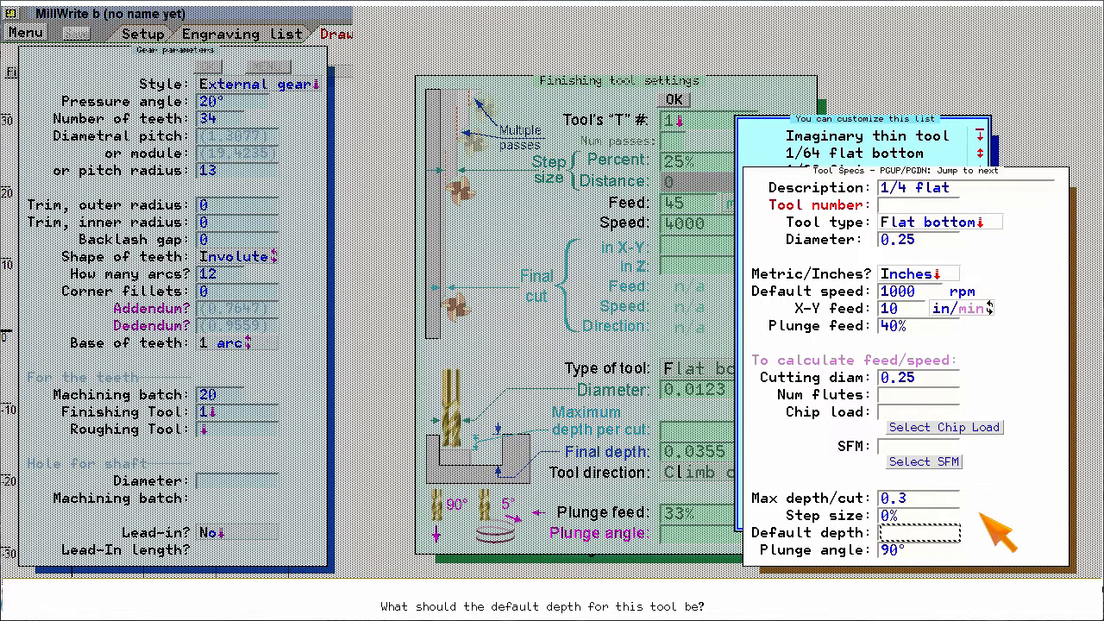
Load the 1/4 flat end mill as the finishing tool for the teeth and accept the tool settings.
click(854, 142)
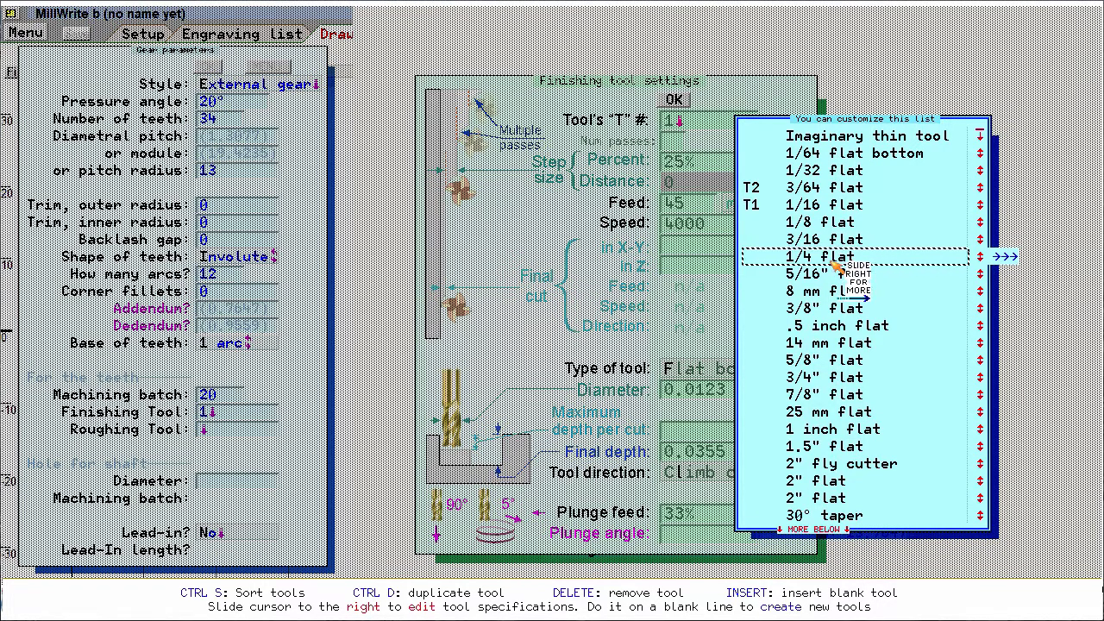
click(833, 257)
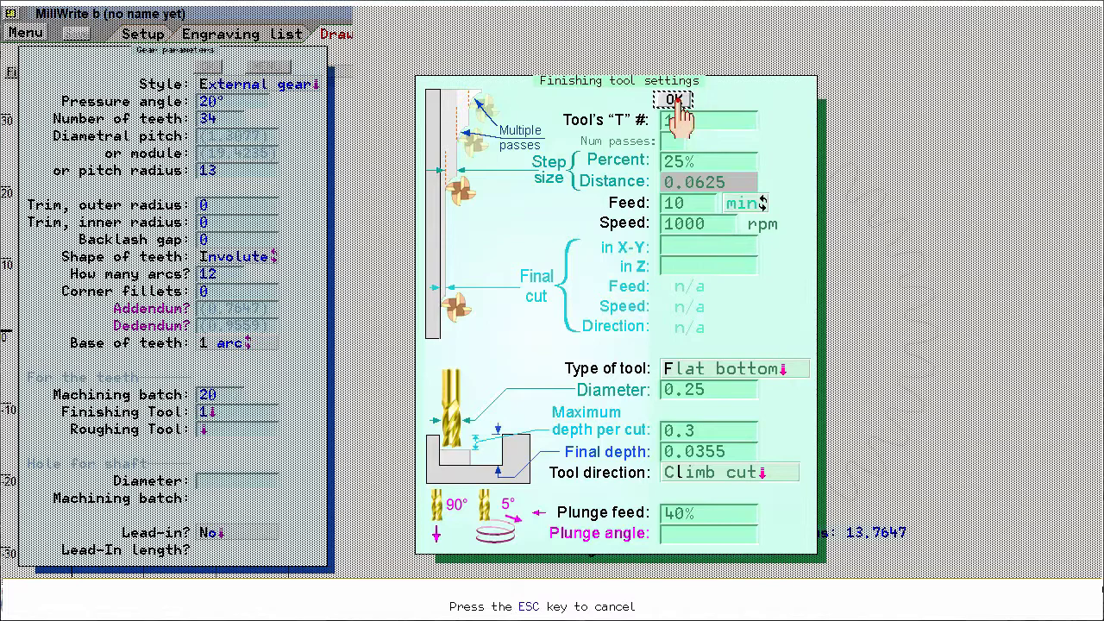
click(676, 100)
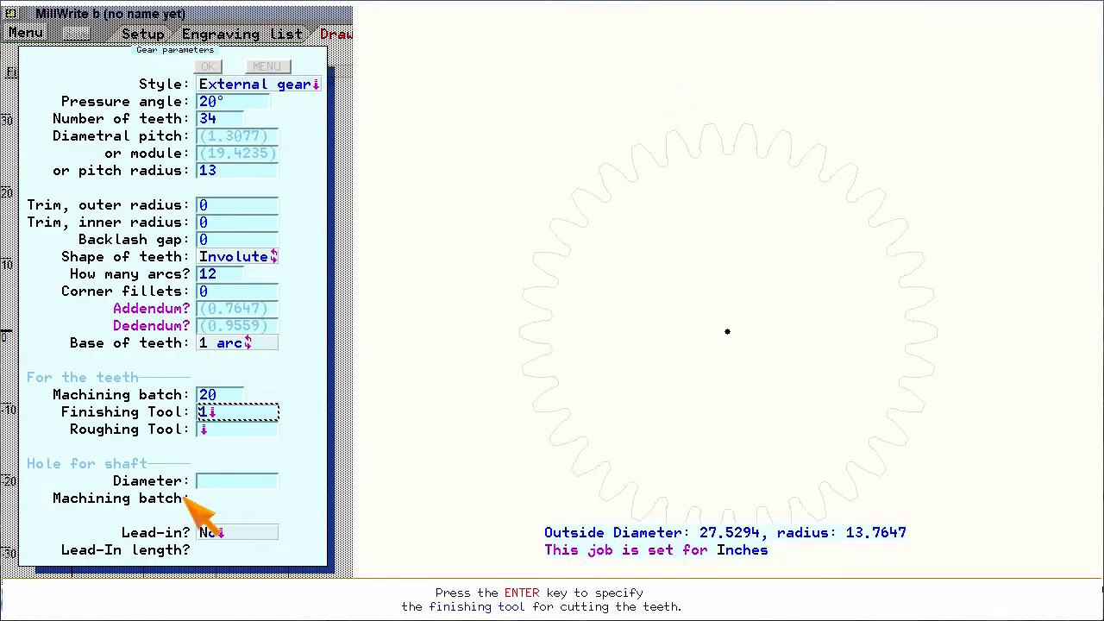
Leave the roughing tool blank and set the shaft hole's diameter to 3.
click(79, 459)
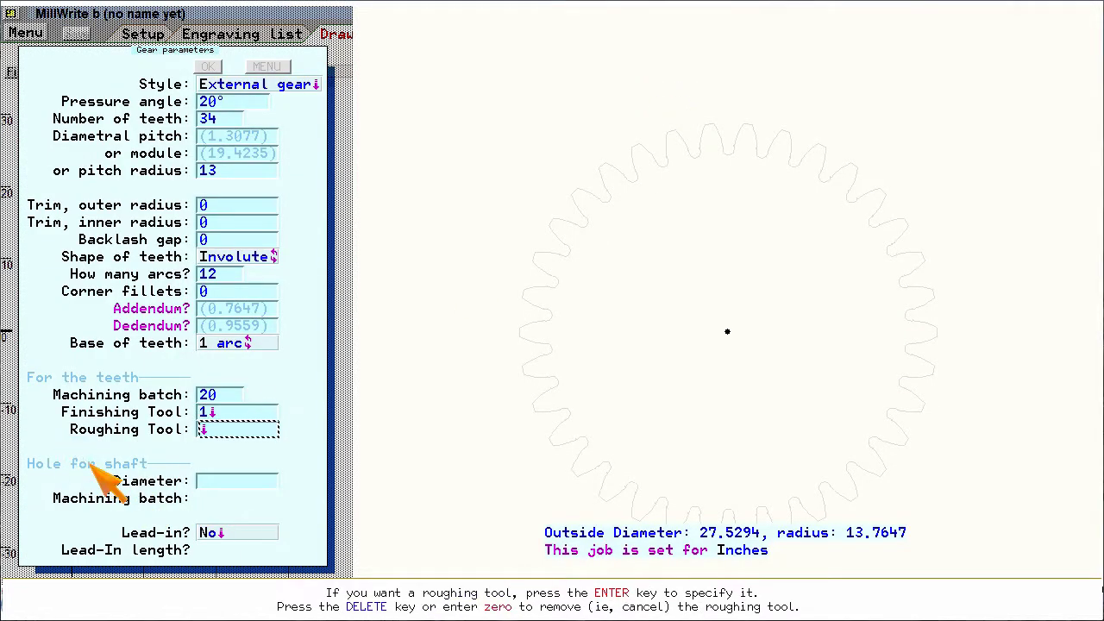
click(132, 485)
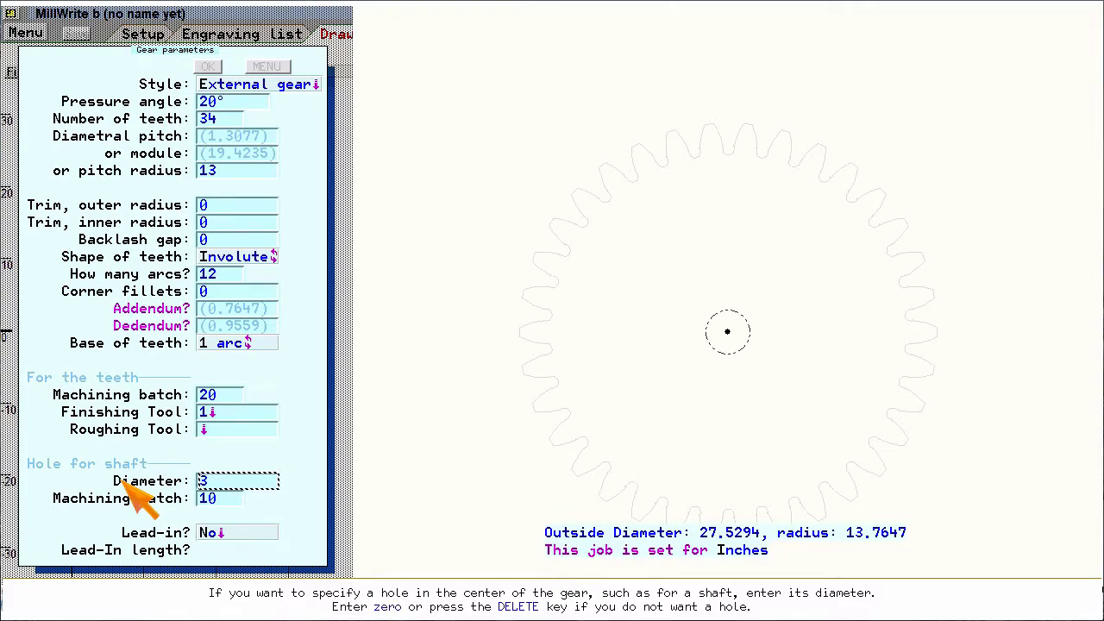
Show the gear help image, then look through the Creating Gears help document and close it.
click(267, 66)
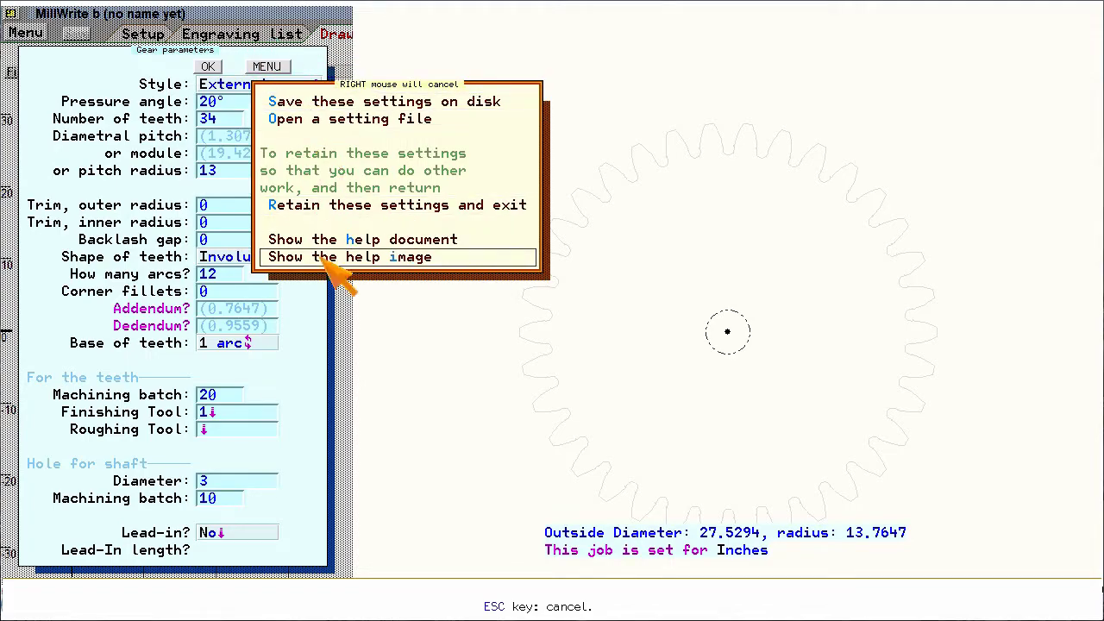
click(405, 257)
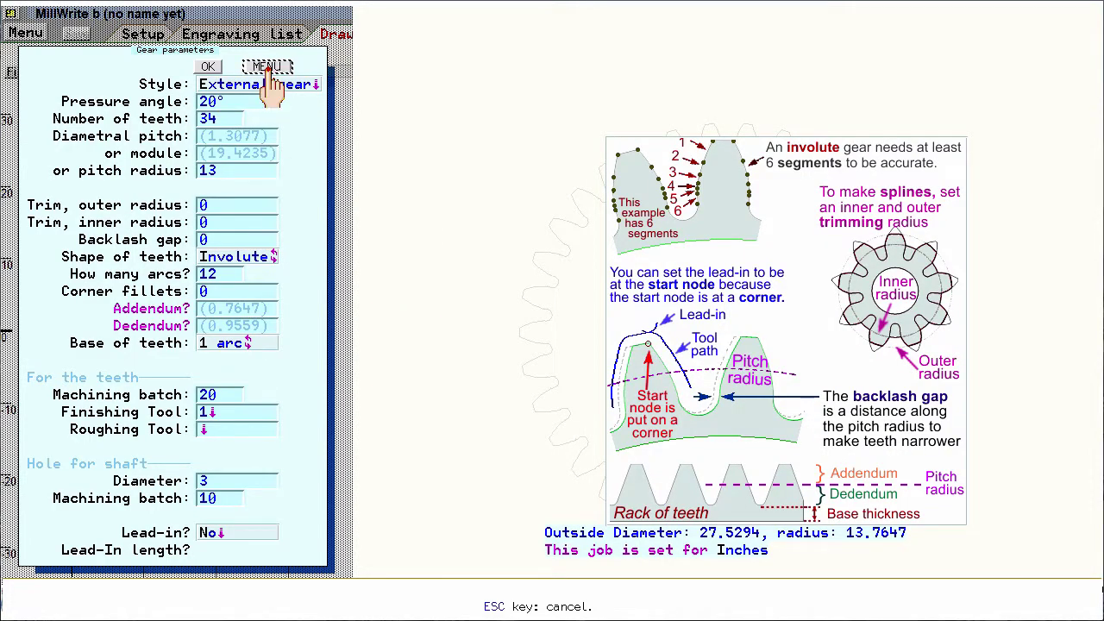
click(268, 69)
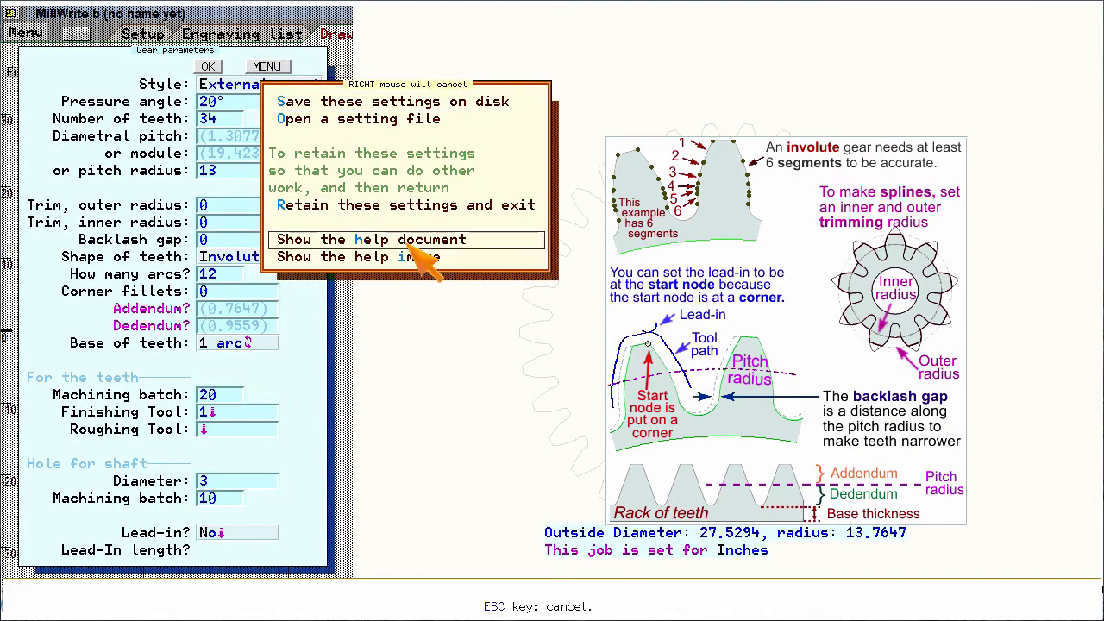
click(362, 245)
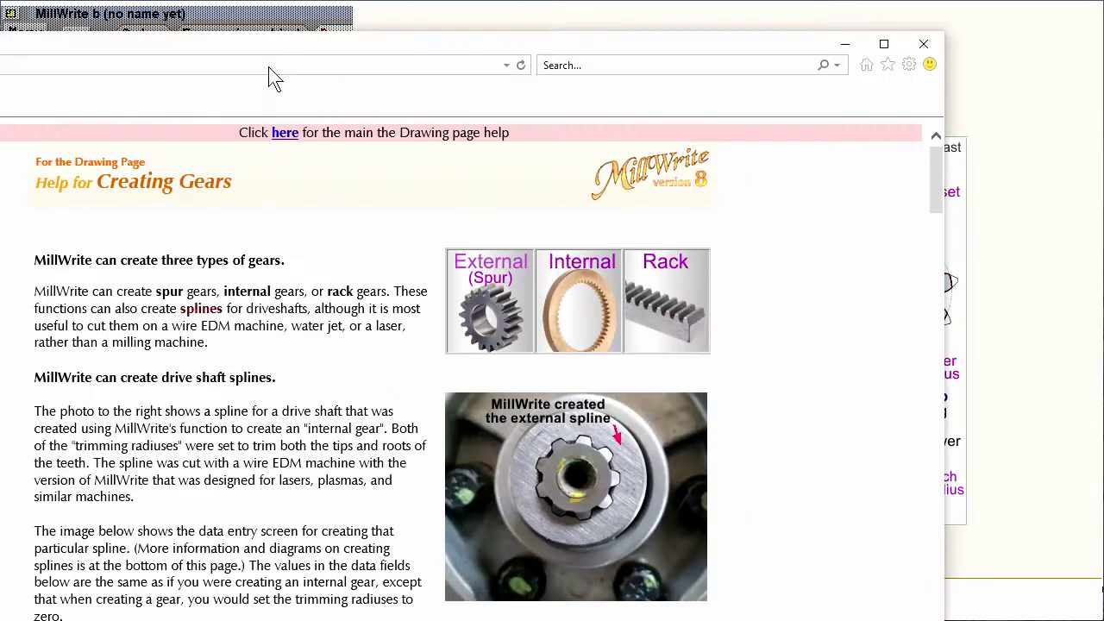
drag(939, 173, 914, 399)
click(923, 45)
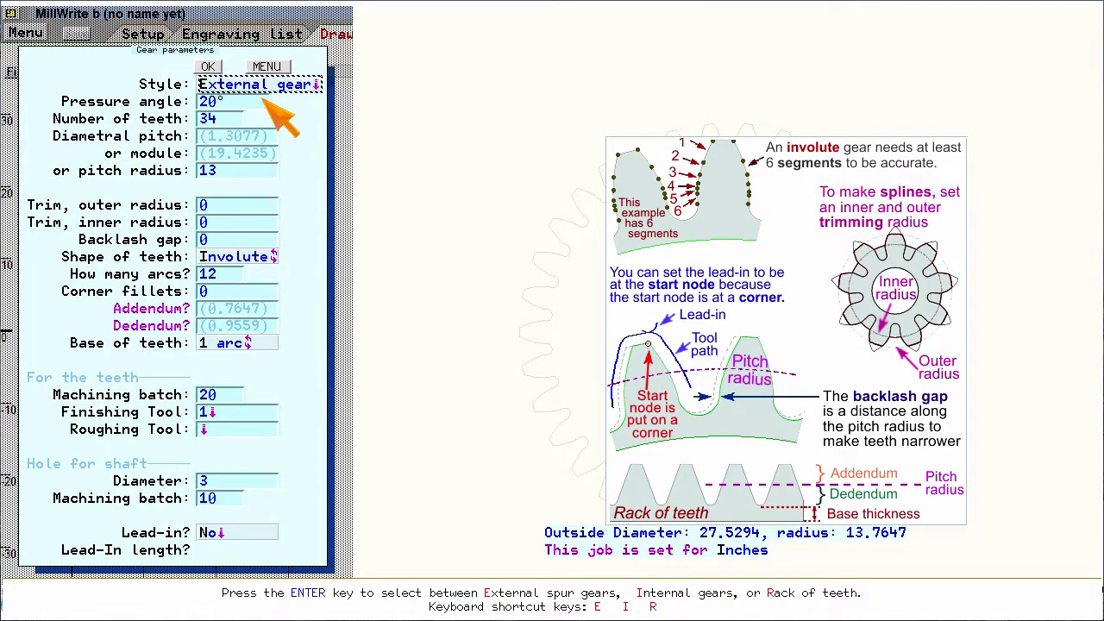
Save the gear settings on disk under the file name "Gear 13 pitch radius".
click(267, 67)
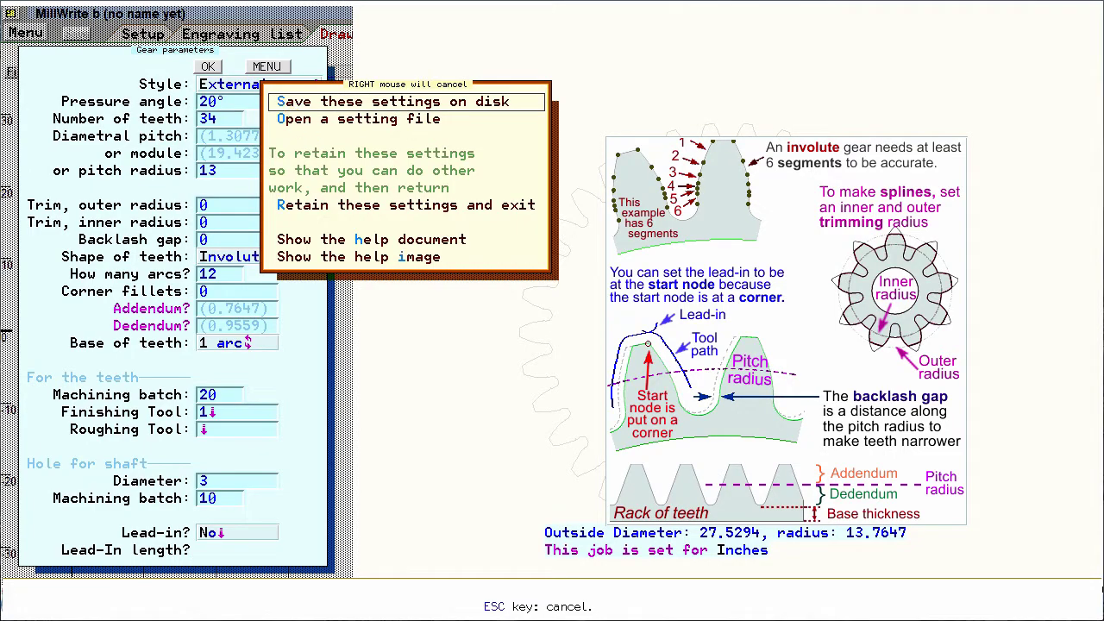
click(483, 101)
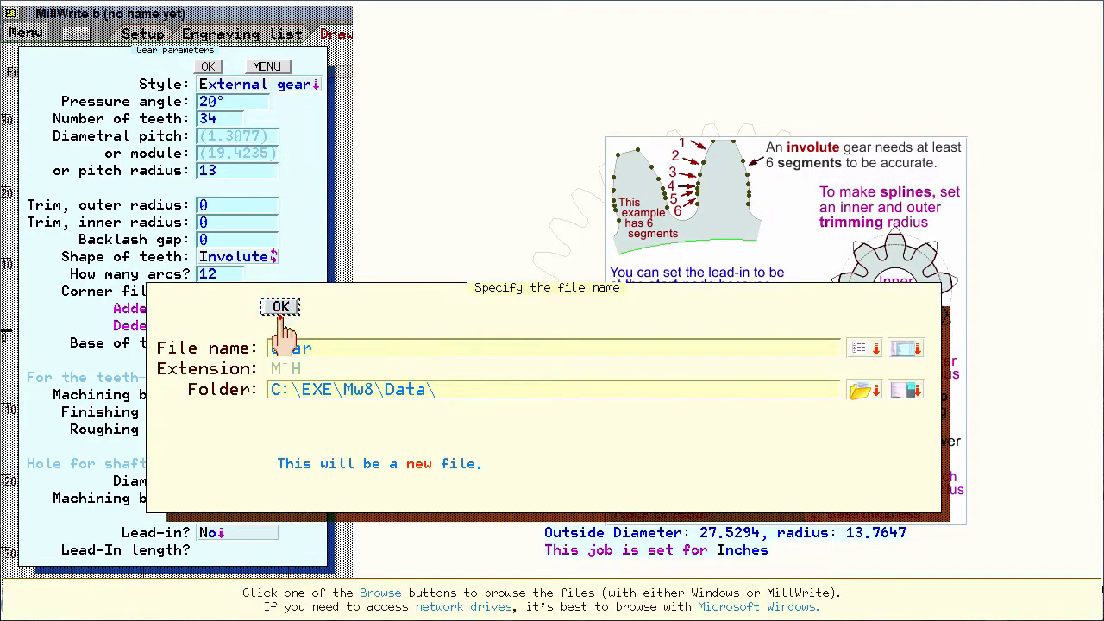
click(333, 354)
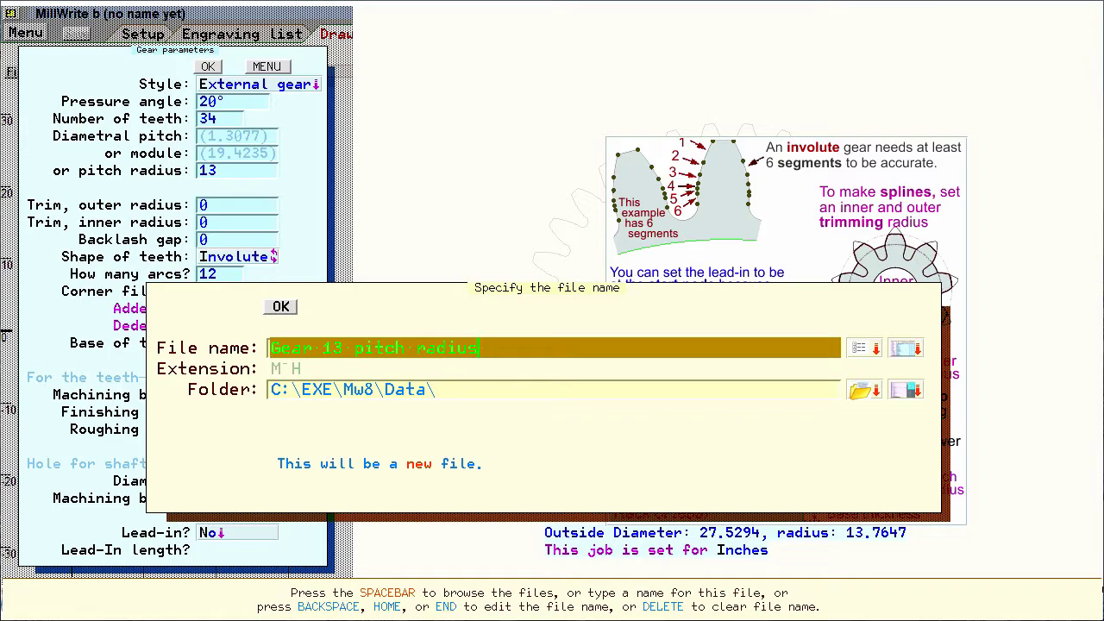
key(Return)
key(Return)
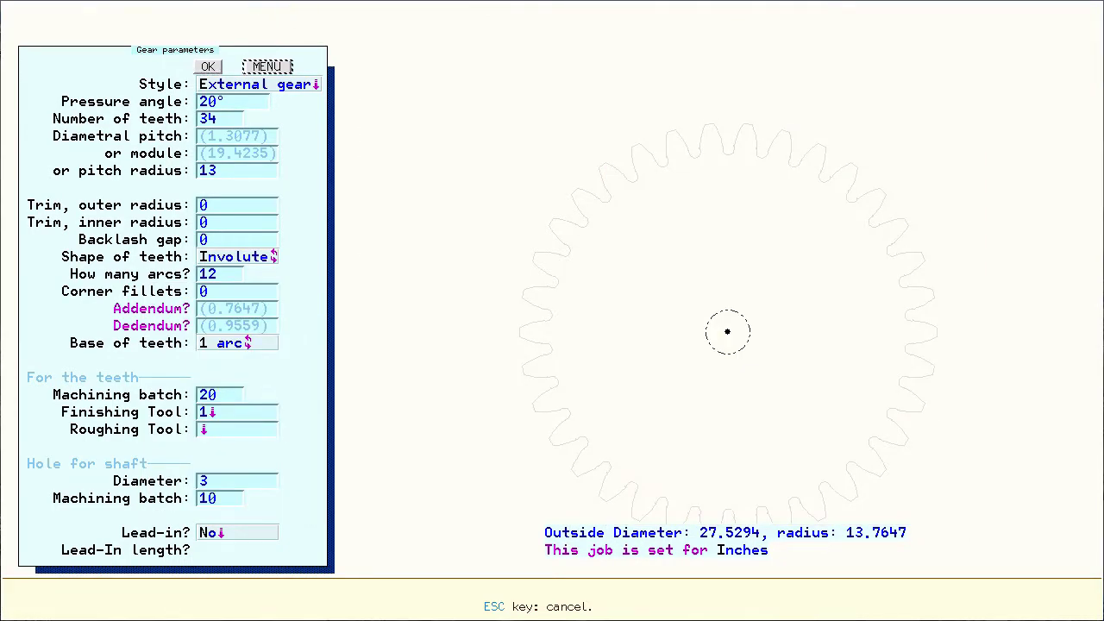
Browse the saved gear setting files, view enlarged previews including Gear 34 teeth, and leave without loading any.
click(266, 67)
click(300, 114)
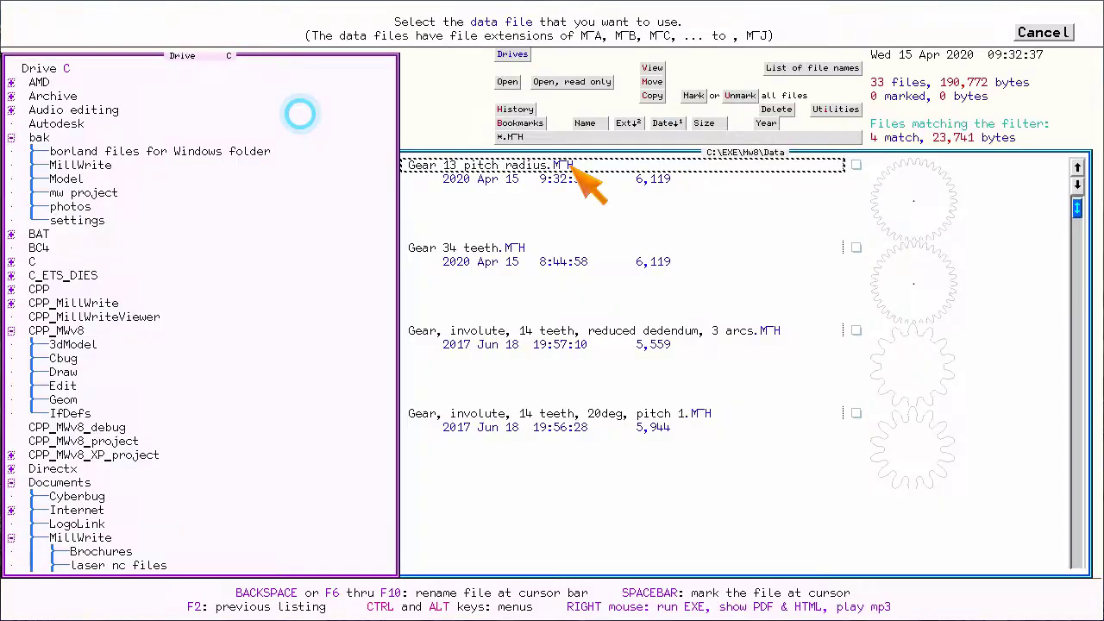
key(Down)
key(Down)
key(Down)
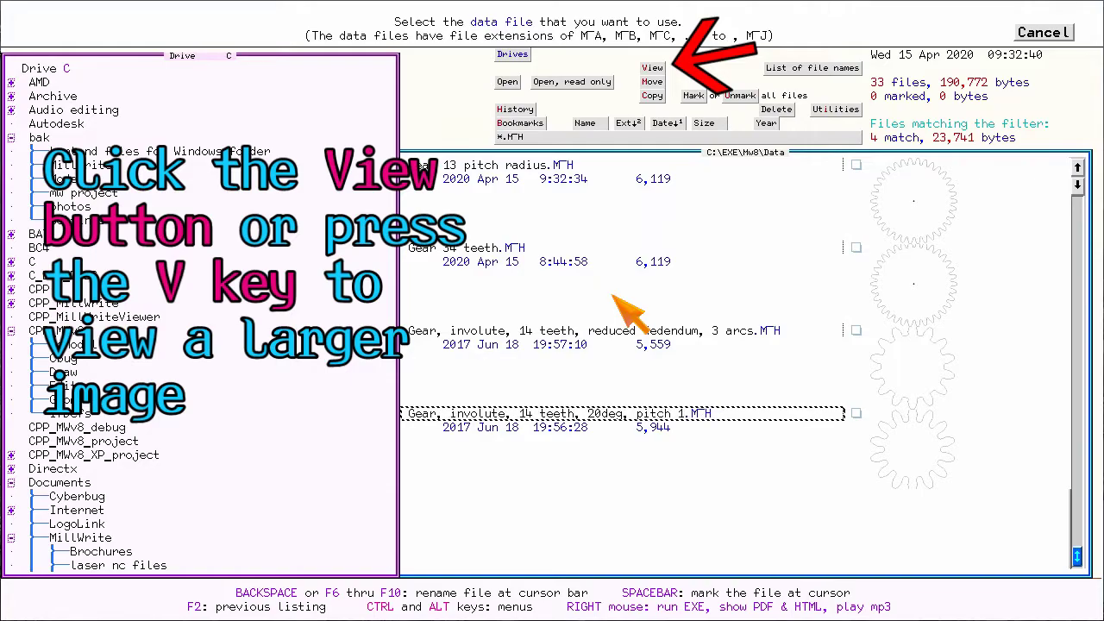
key(v)
key(Page_Up)
key(Page_Up)
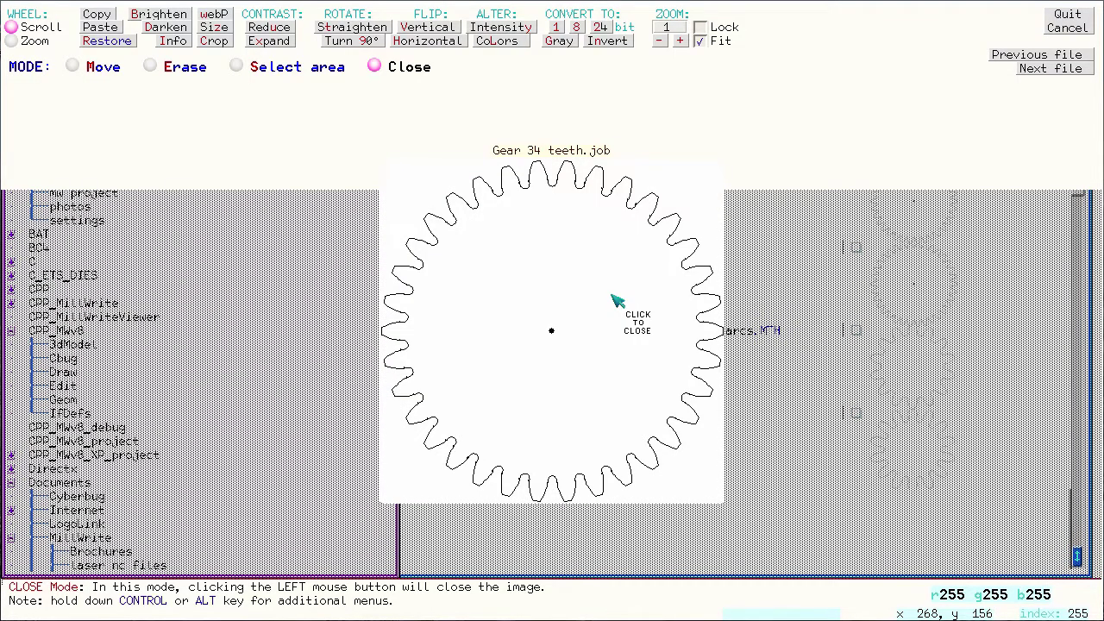
click(617, 301)
click(1044, 35)
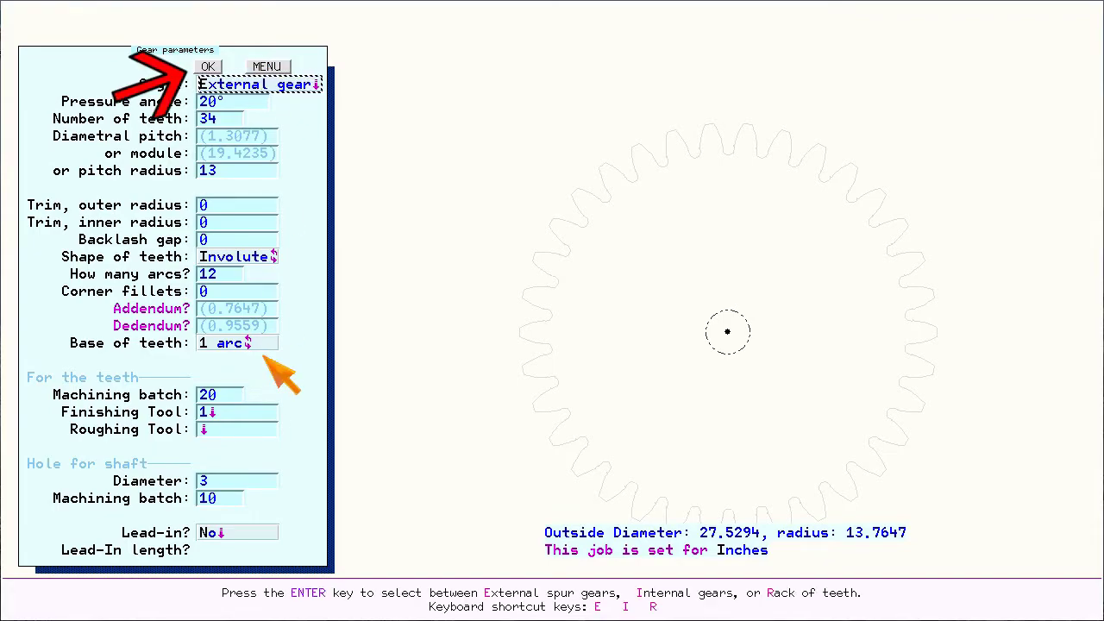
Save the gear with the option to create spokes, and look at the spoke styles while keeping Wedges.
click(208, 66)
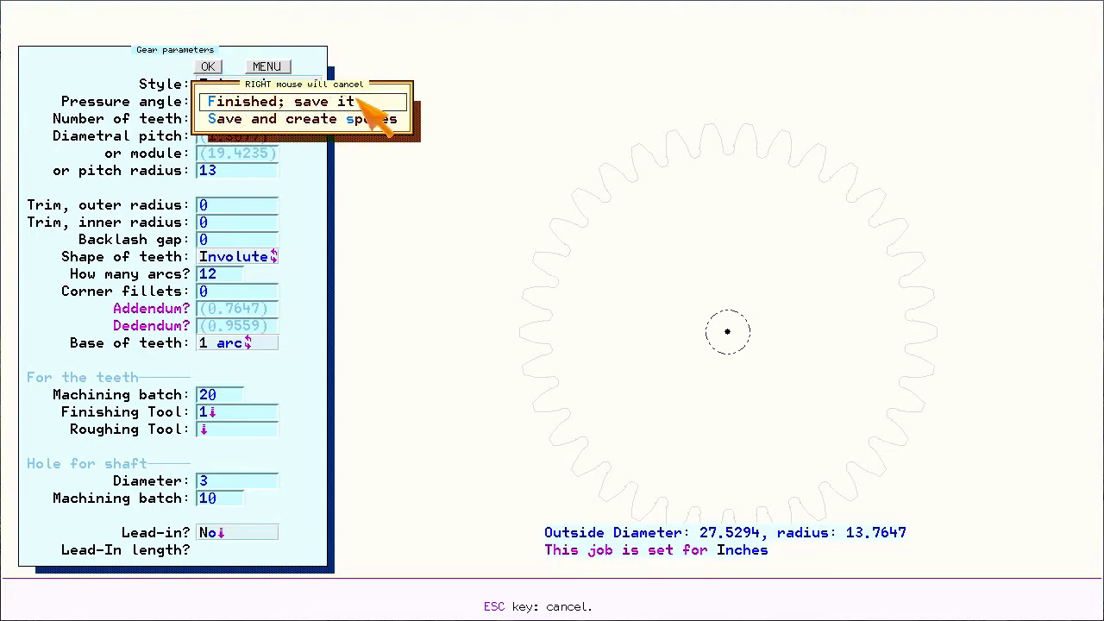
mouse_move(361, 122)
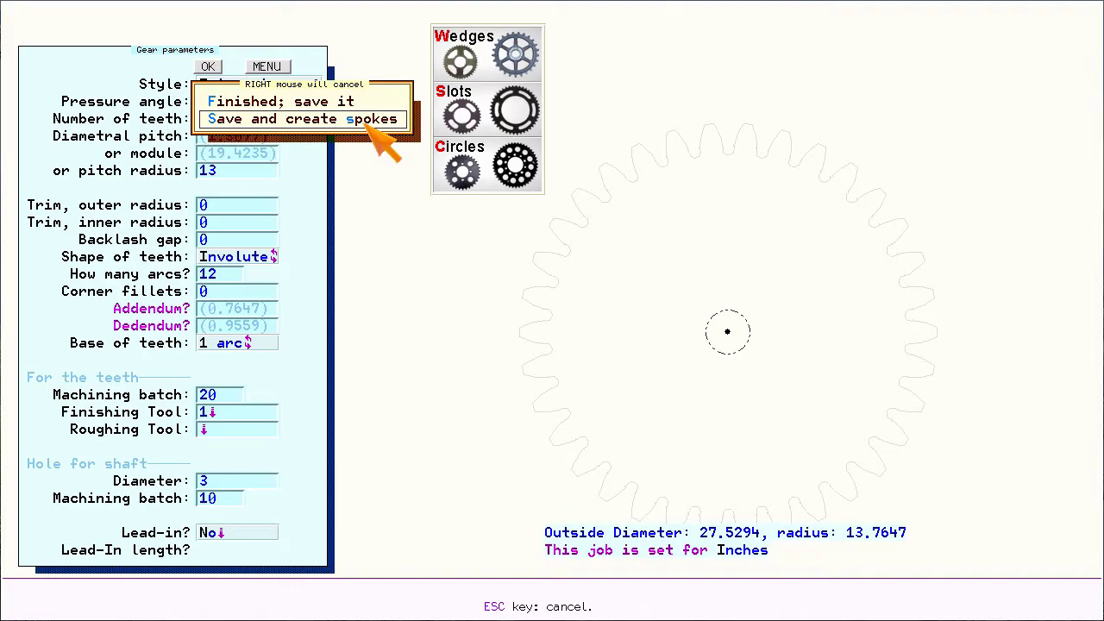
click(369, 120)
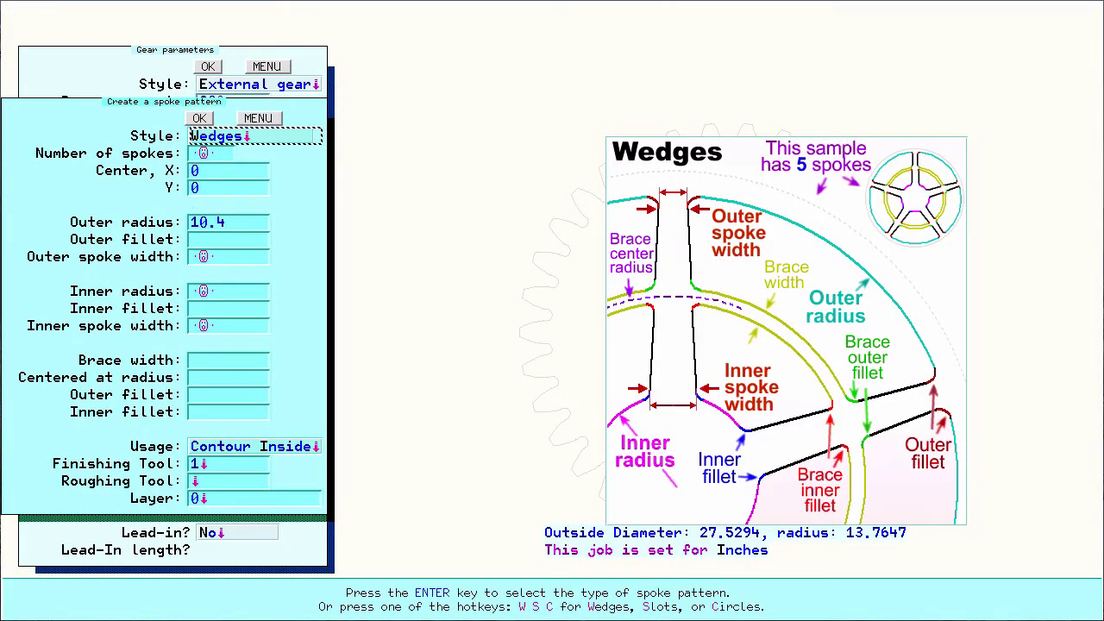
key(Return)
key(Down)
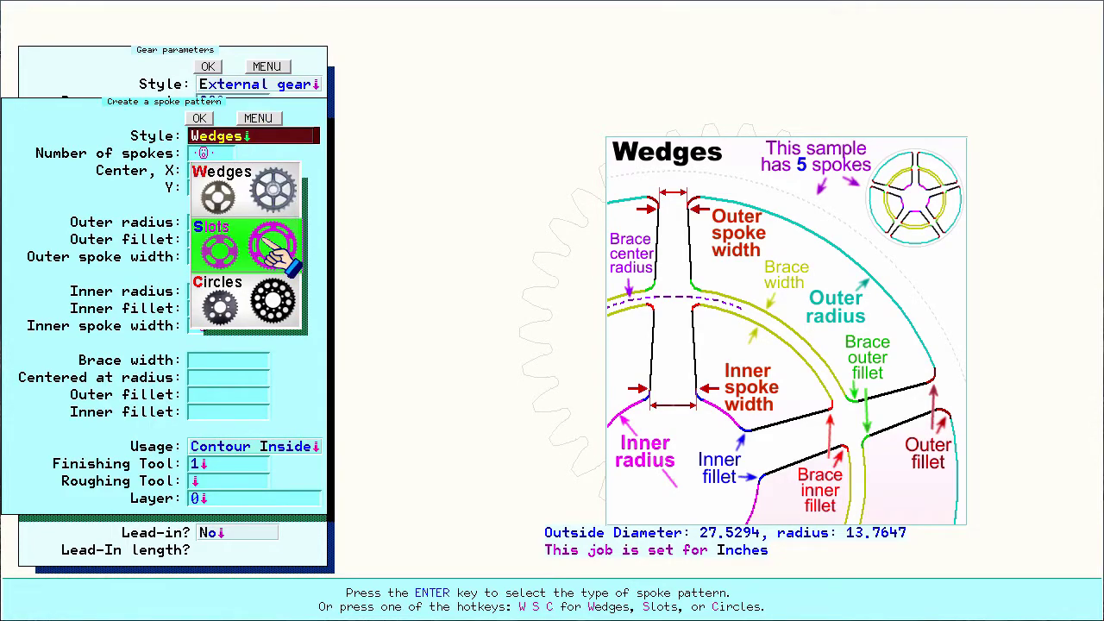
click(254, 134)
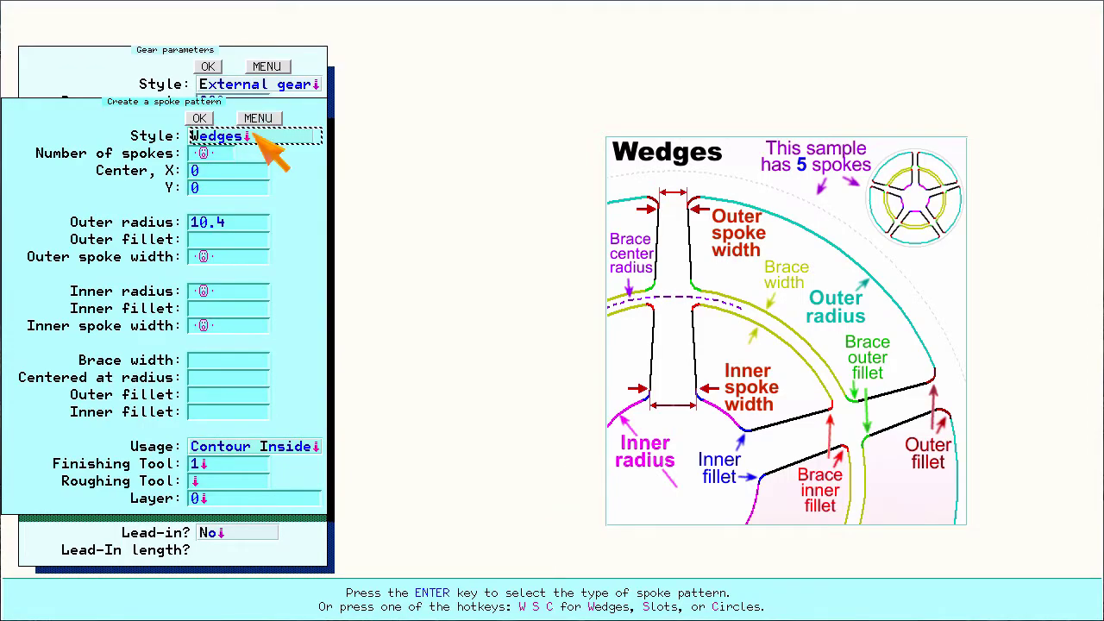
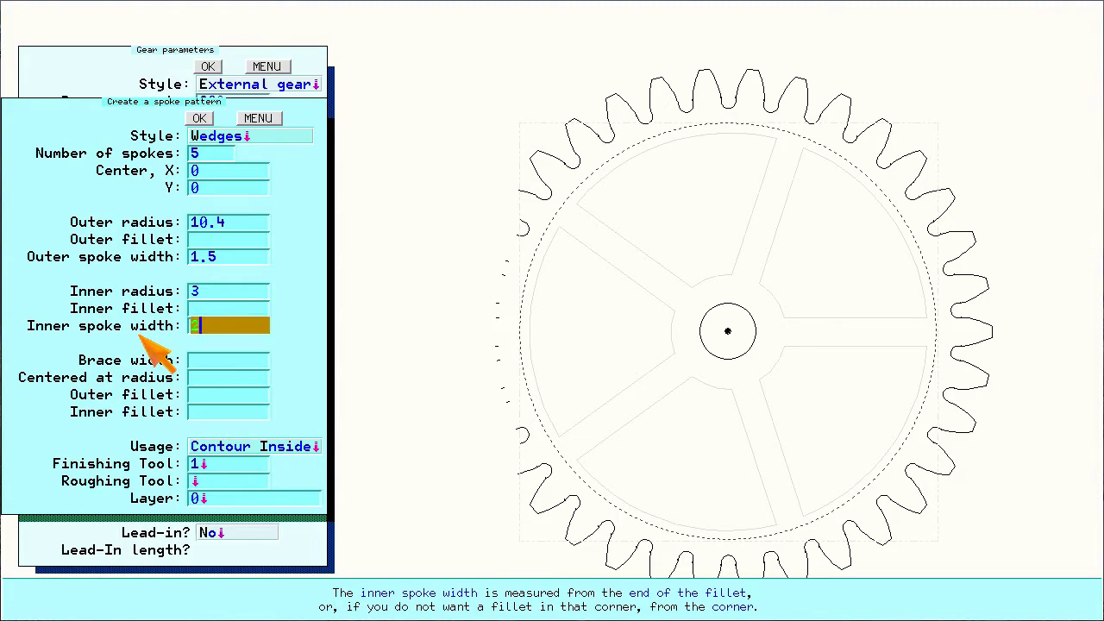
Try an inner spoke width of 2 for the wedge pattern and settle on 3.
key(Return)
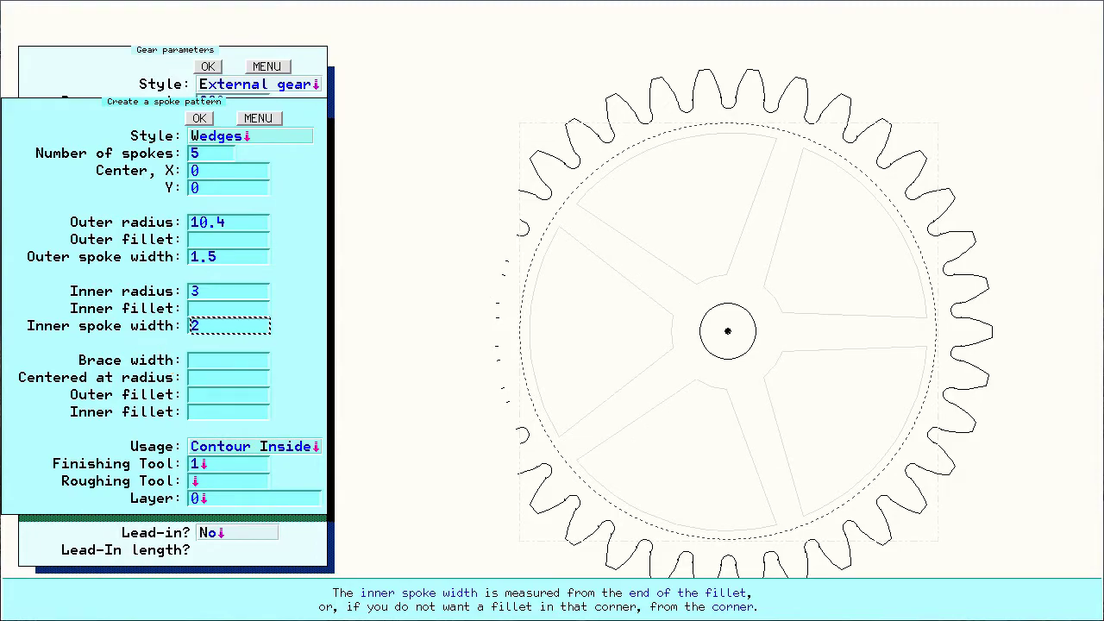
text(3)
key(Return)
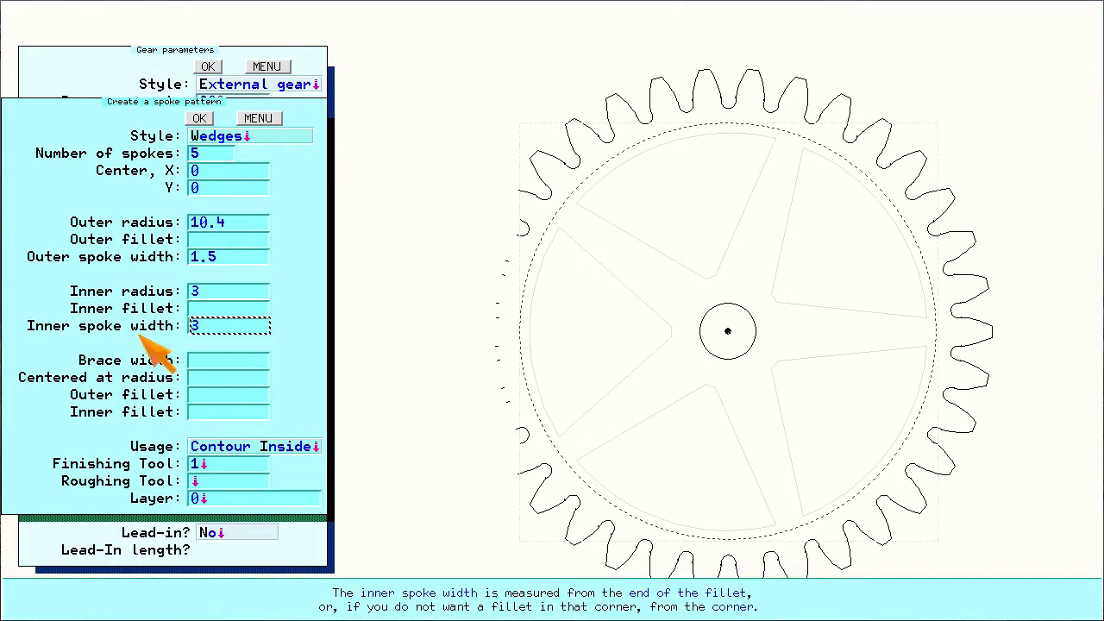
Show the spoke help image and add a brace inside the wedges, trying a width of 0.5 and settling on 0.8.
key(Tab)
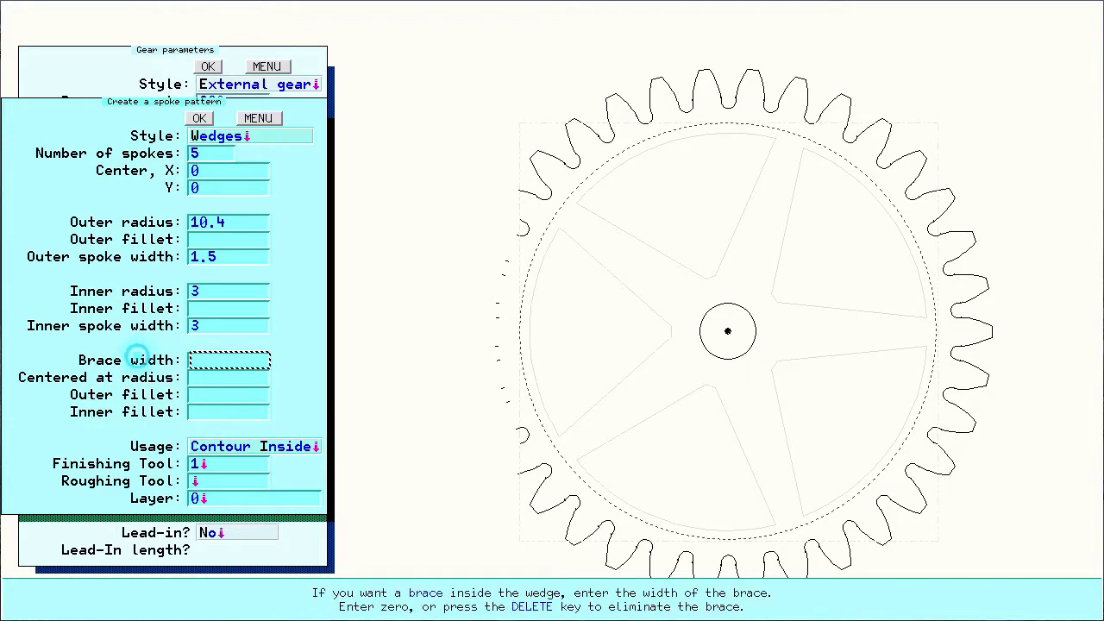
click(263, 119)
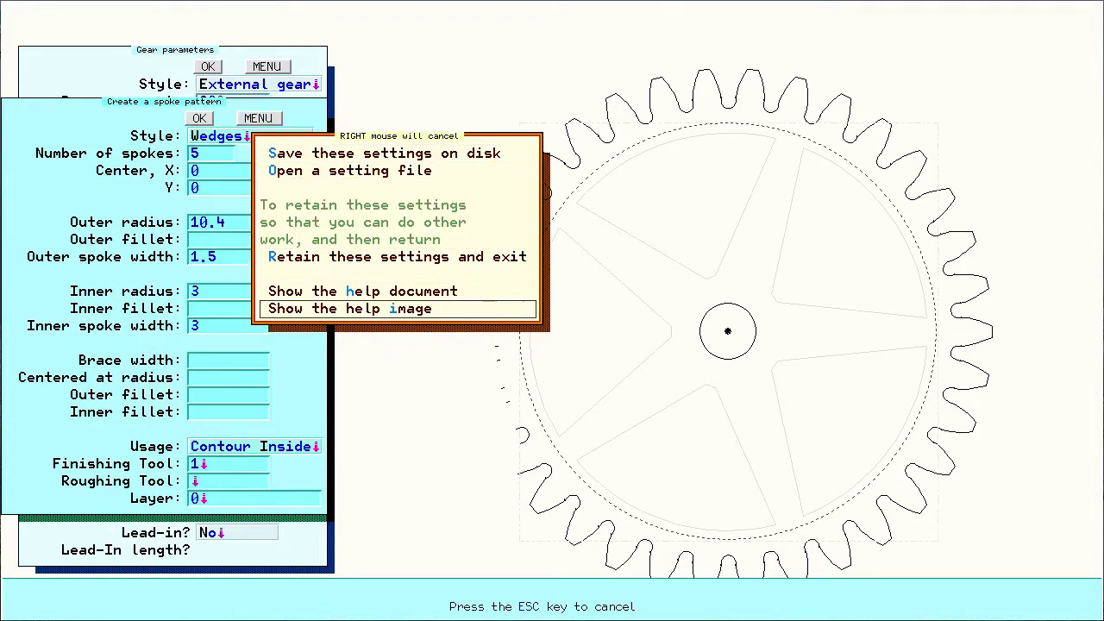
click(364, 311)
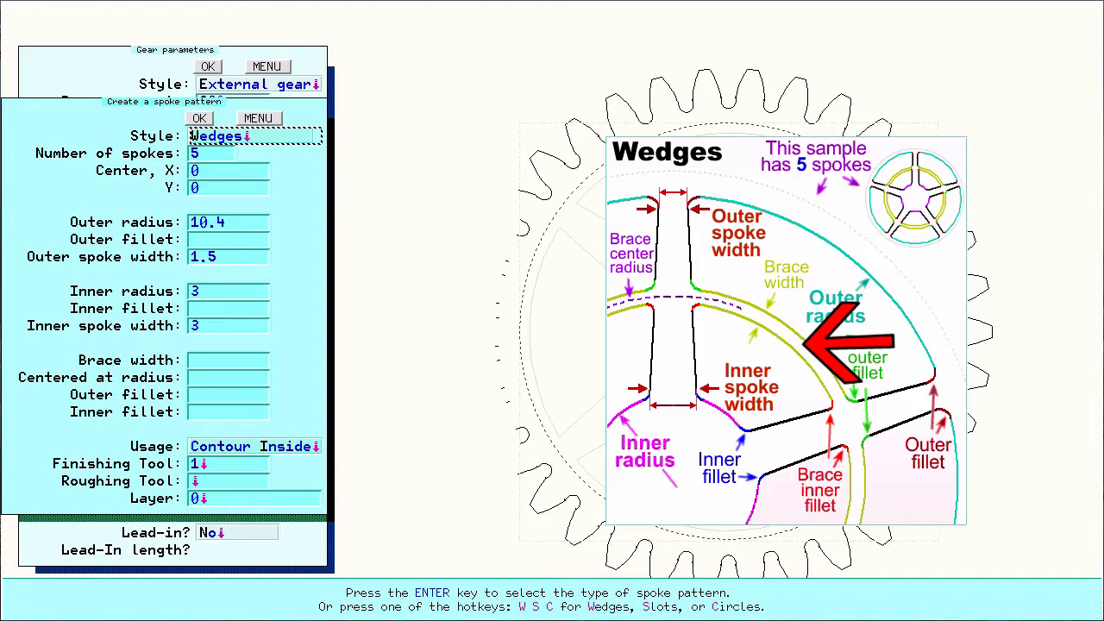
click(144, 360)
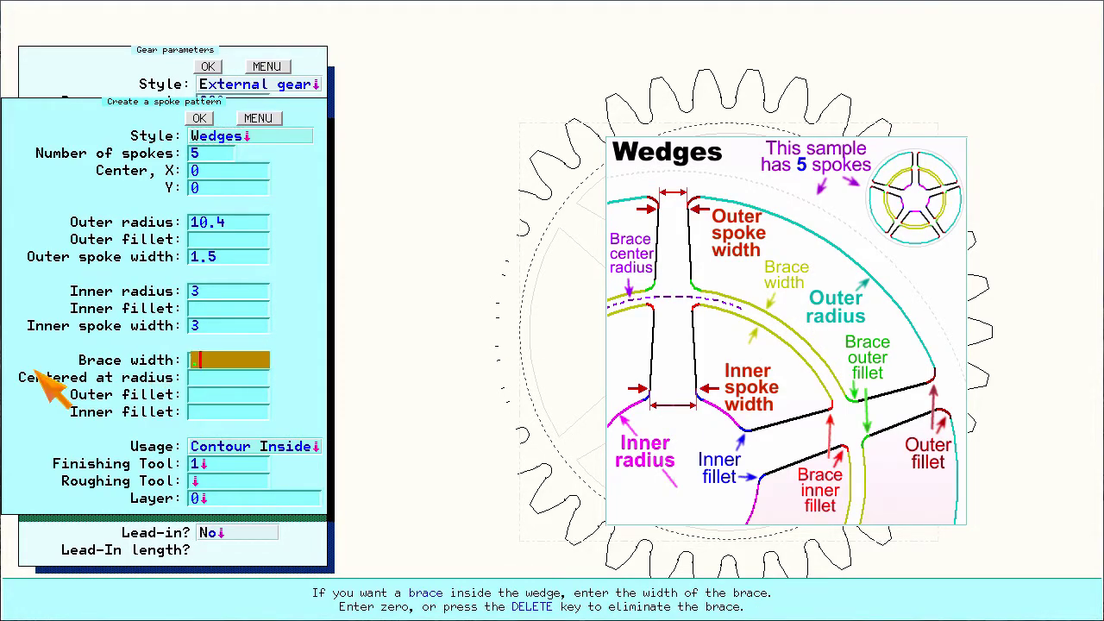
key(Return)
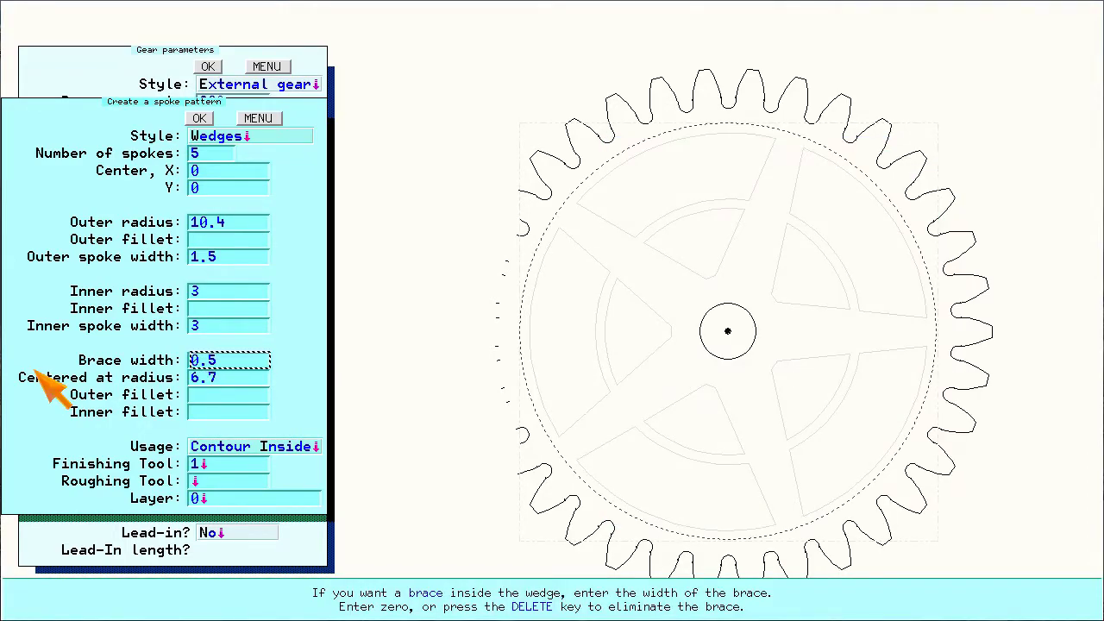
text(.8)
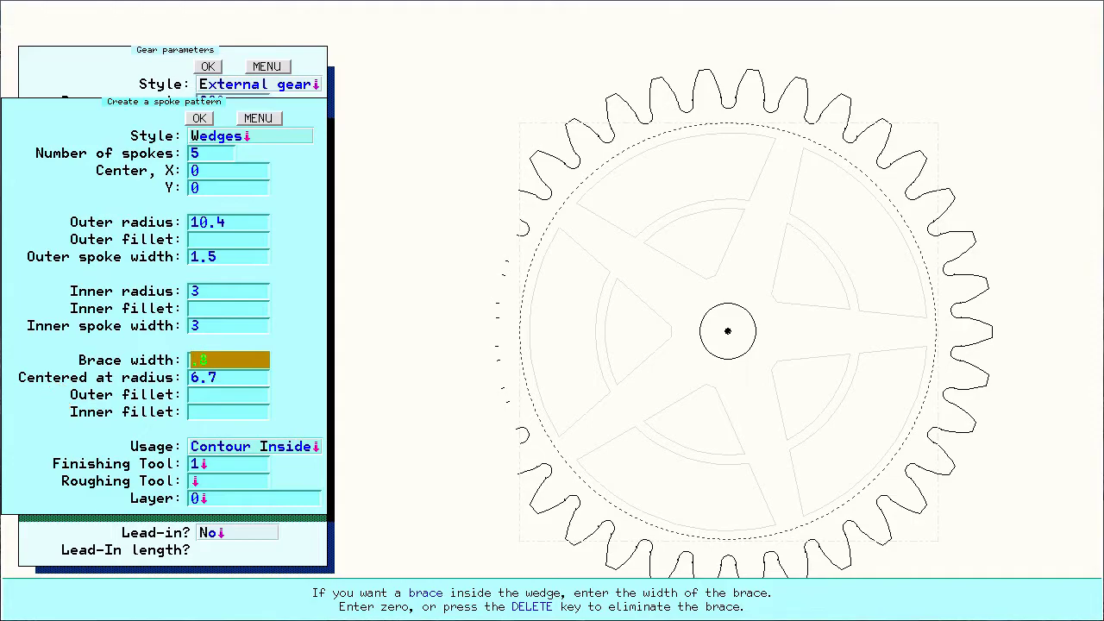
key(Return)
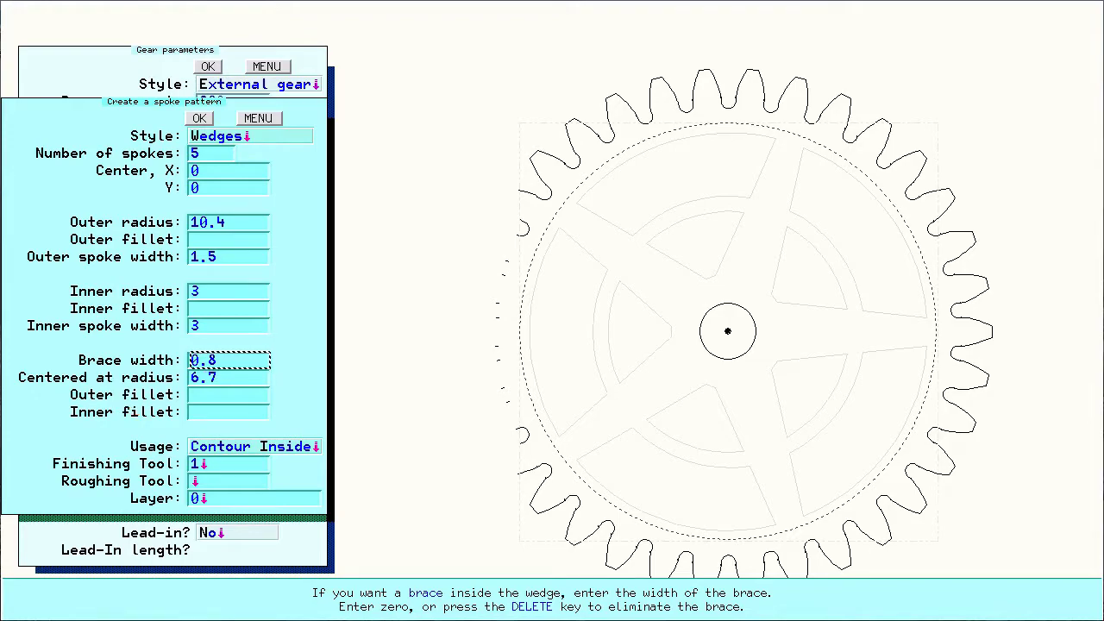
Try centering the brace at radius 8 and 9, and settle on a radius of 7.
click(140, 375)
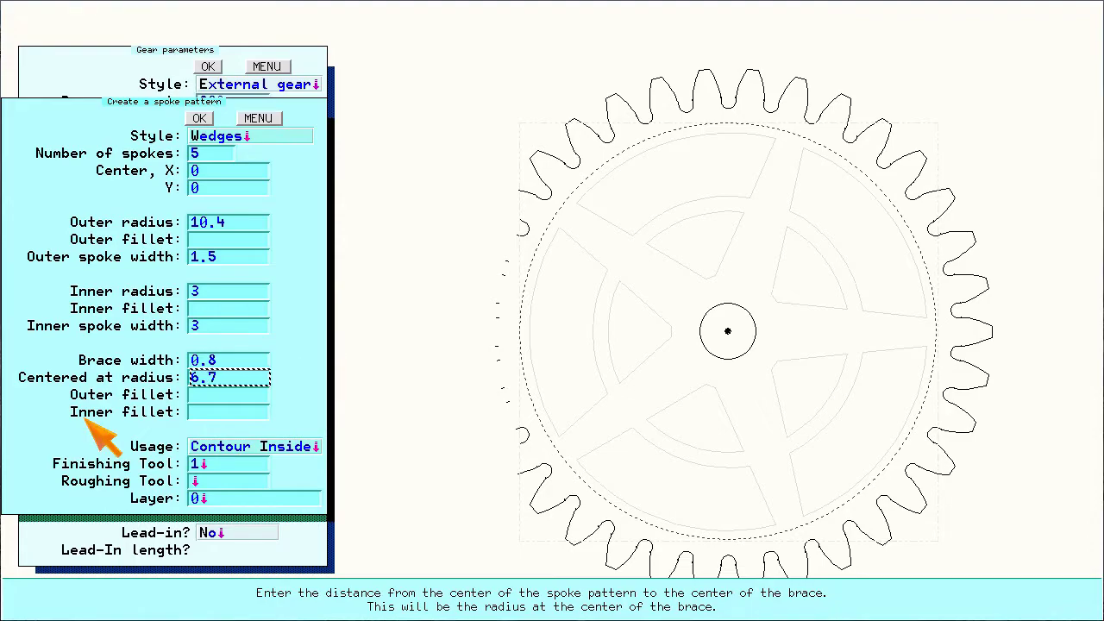
text(8)
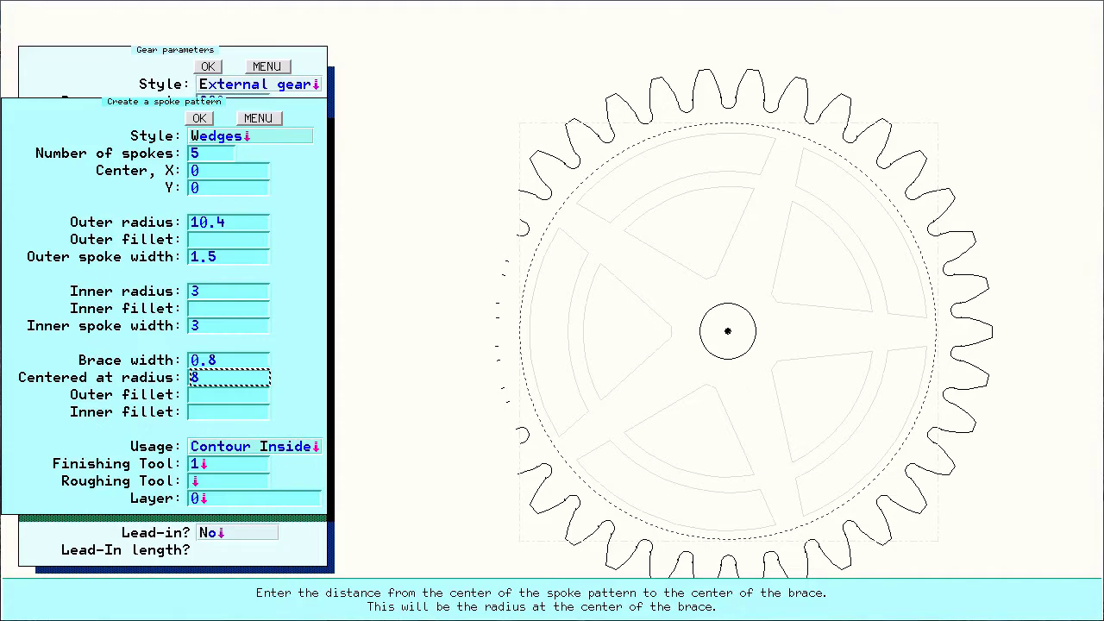
text(9)
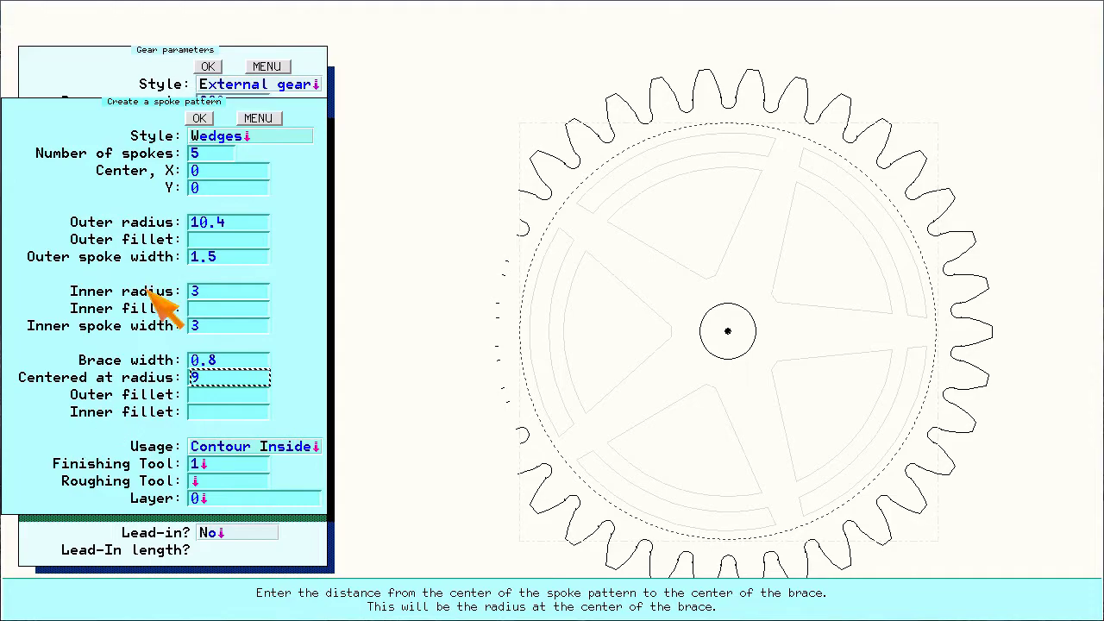
key(Return)
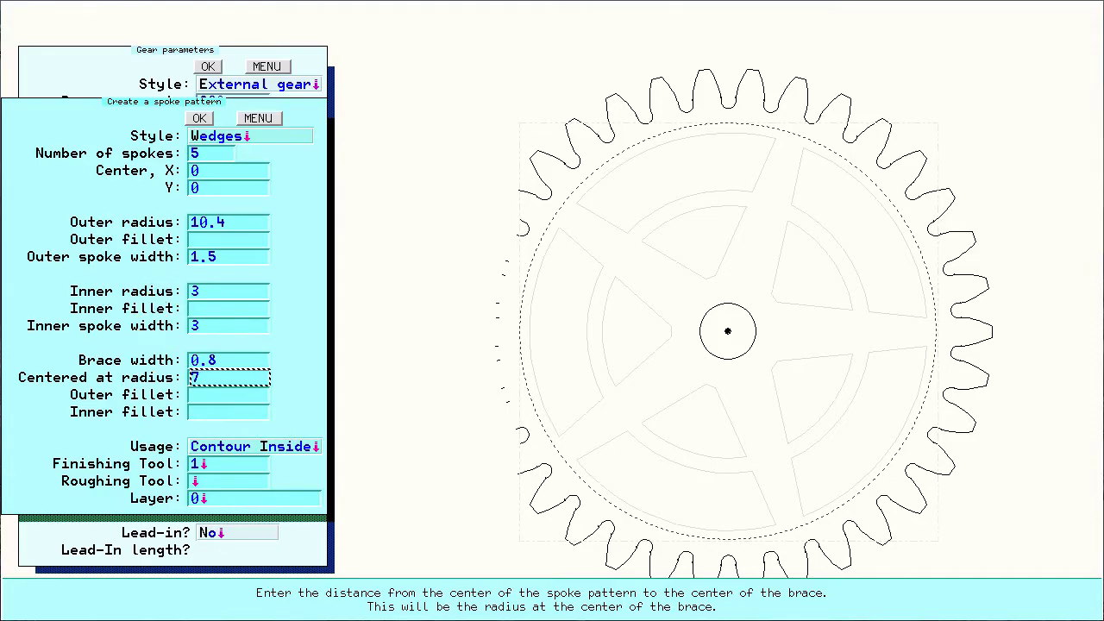
Load the 1/4 flat end mill from the tool table as the spokes' finishing tool and accept its settings.
click(226, 466)
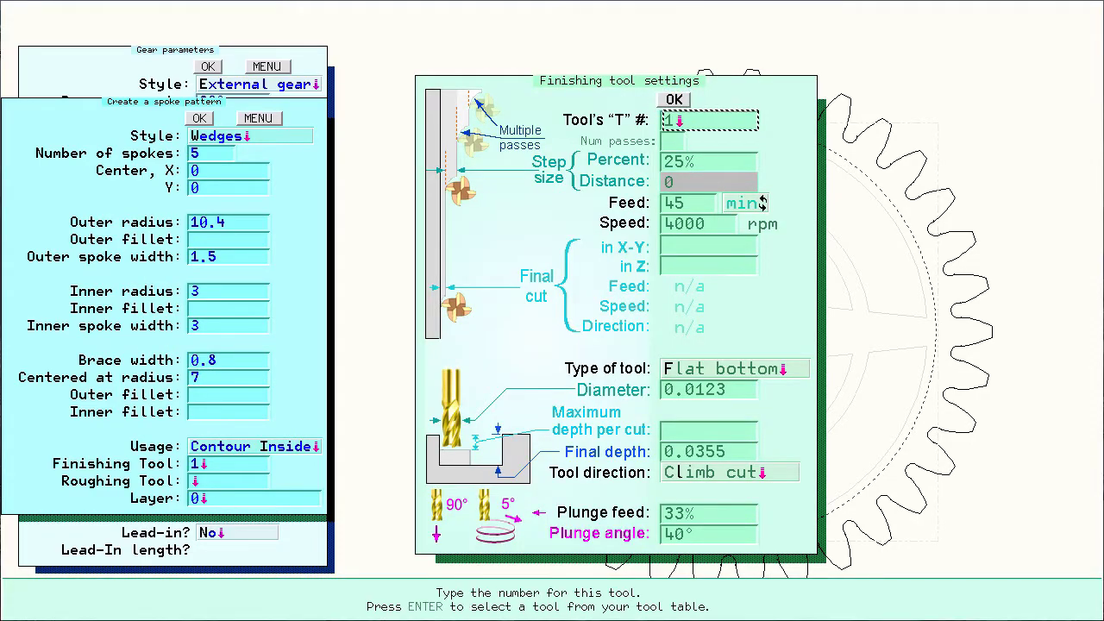
key(Return)
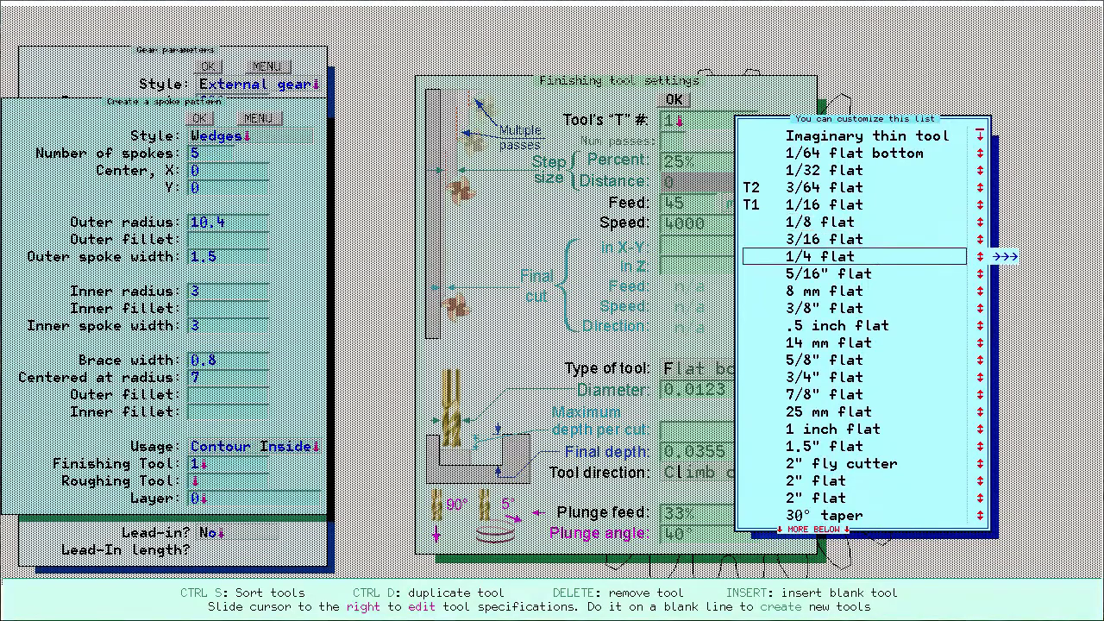
click(852, 256)
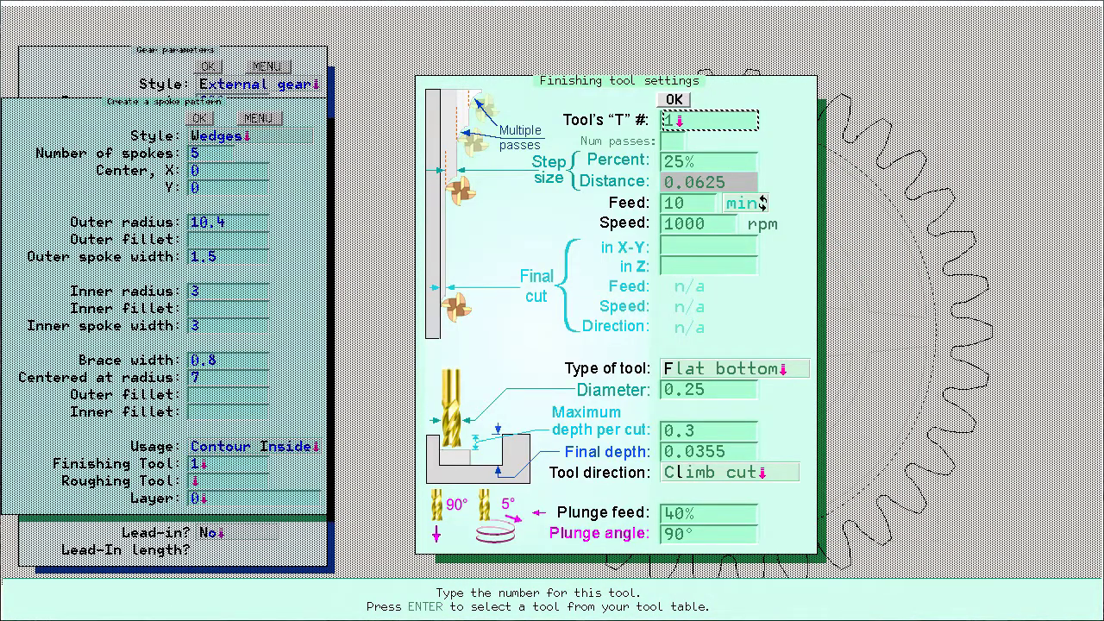
click(674, 99)
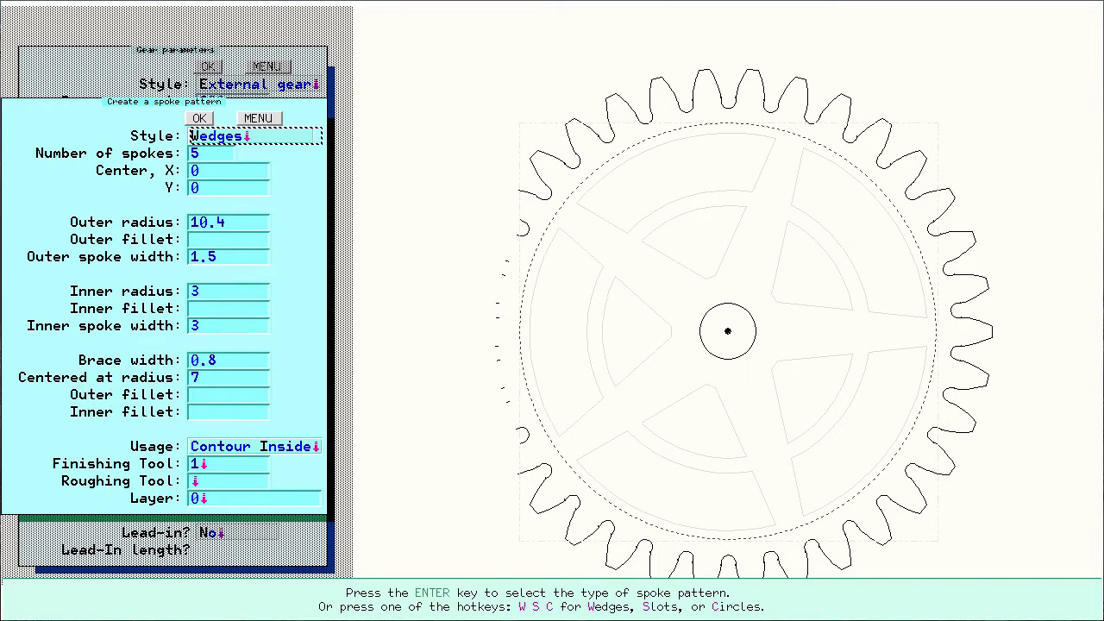
Load the saved spoke settings file "Spokes, 4 sets of circles, 1st smaller" to try it on the gear.
click(261, 120)
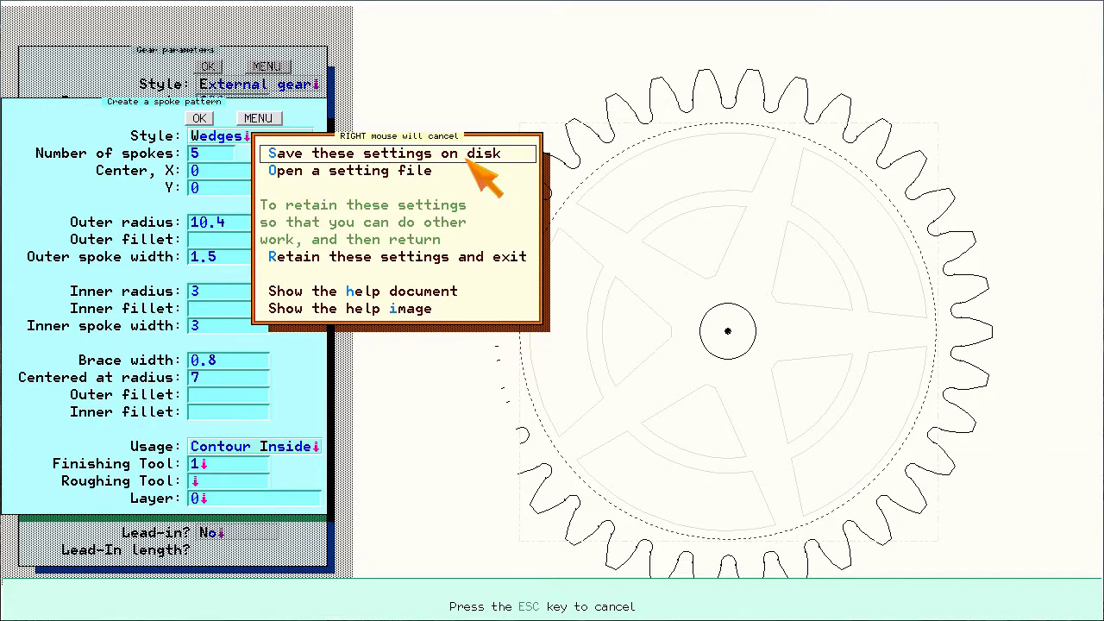
key(Down)
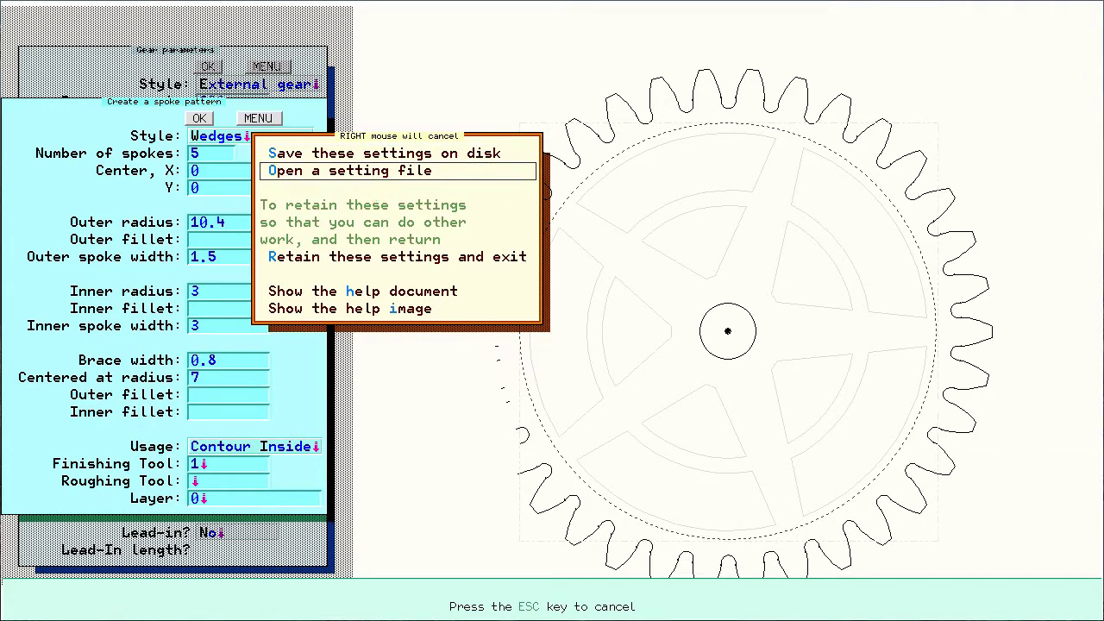
click(375, 171)
scroll(672, 284, down, 2)
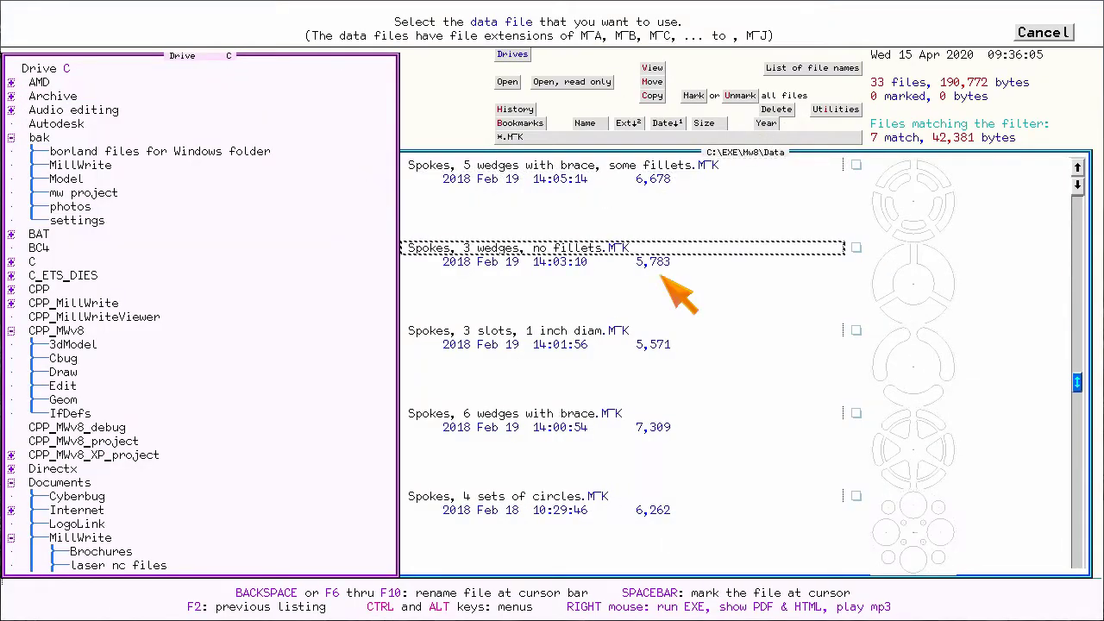
scroll(725, 272, up, 6)
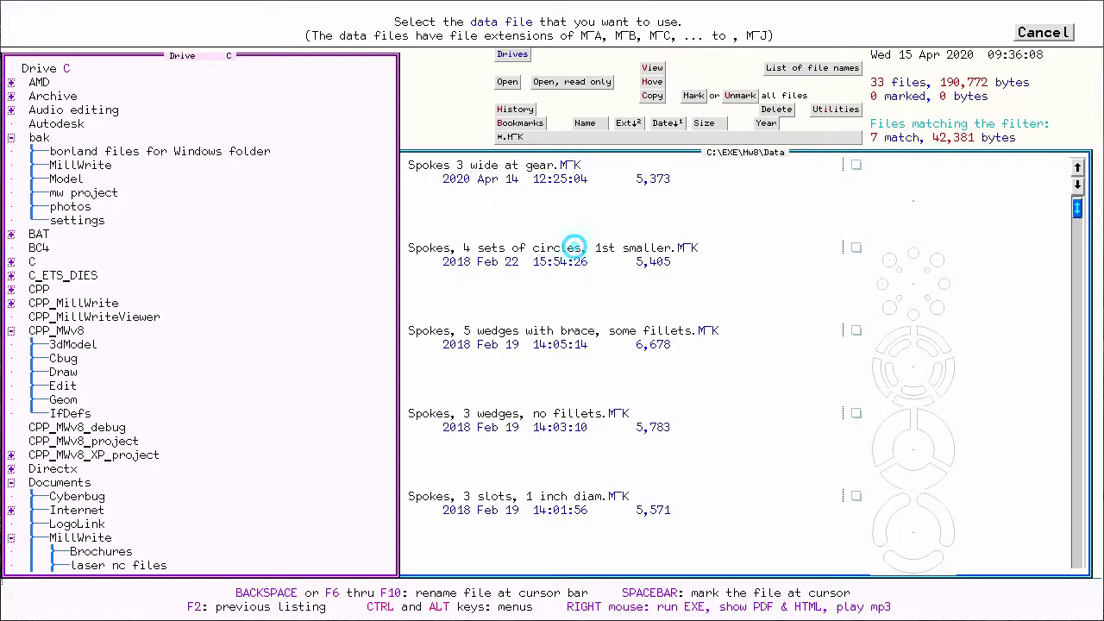
click(586, 250)
click(583, 248)
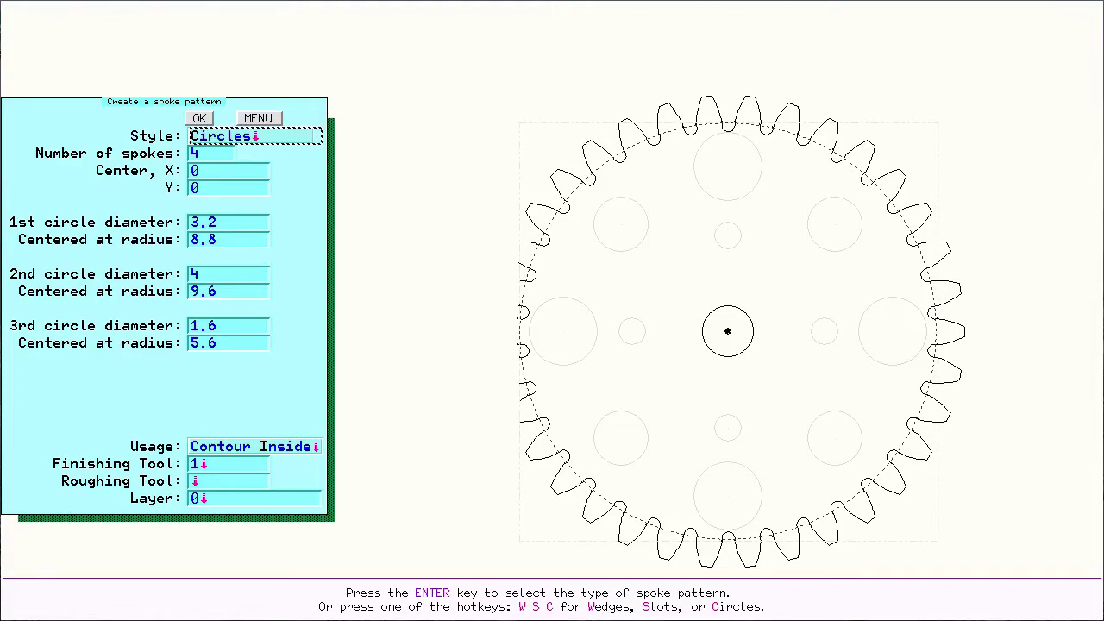
Load the saved spoke settings file "Spokes, 4 sets of circles" to try it on the gear.
click(258, 118)
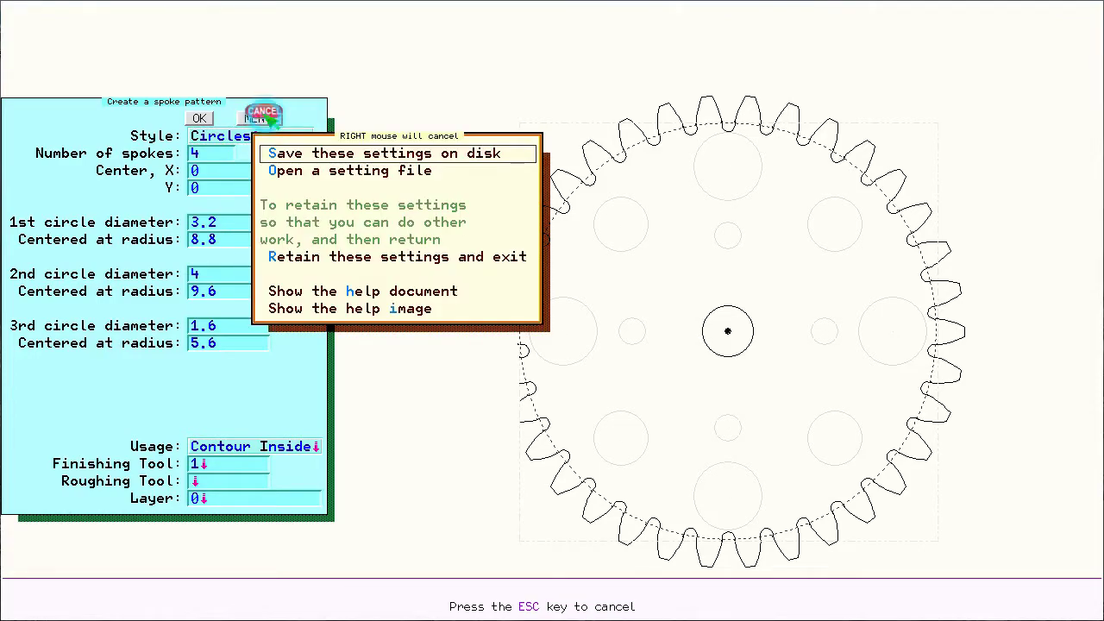
click(302, 177)
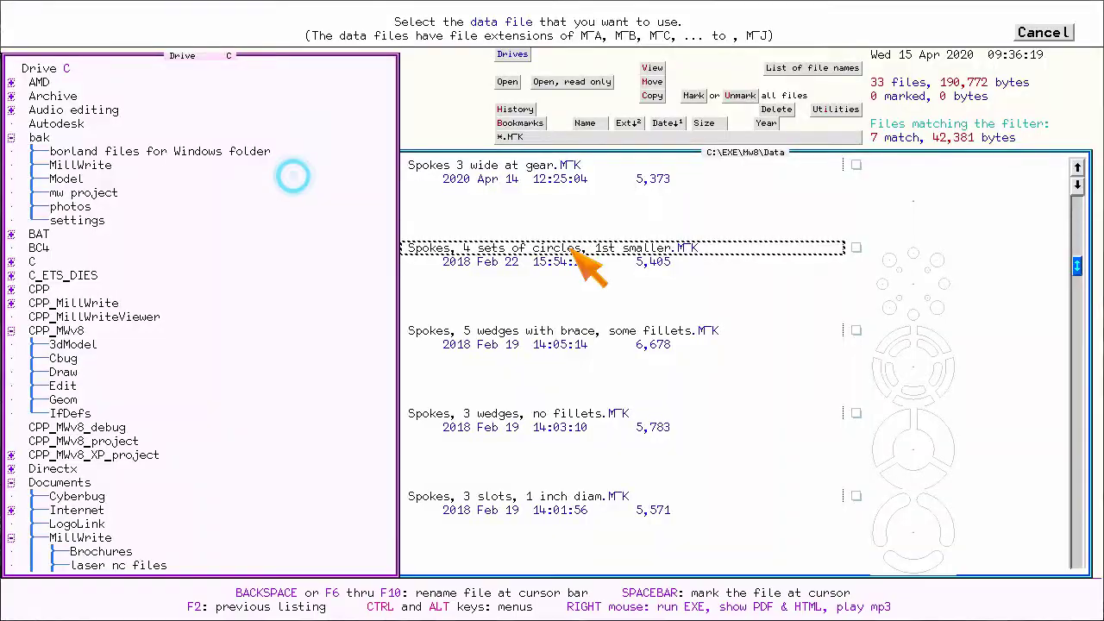
scroll(531, 293, down, 1)
scroll(574, 306, down, 2)
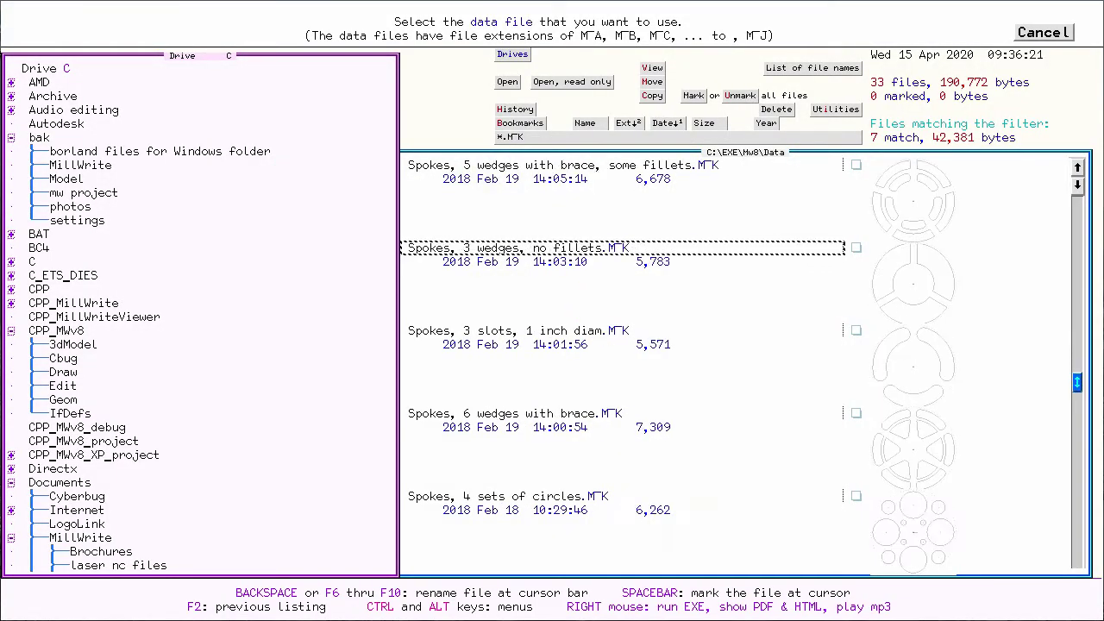
click(562, 498)
click(565, 503)
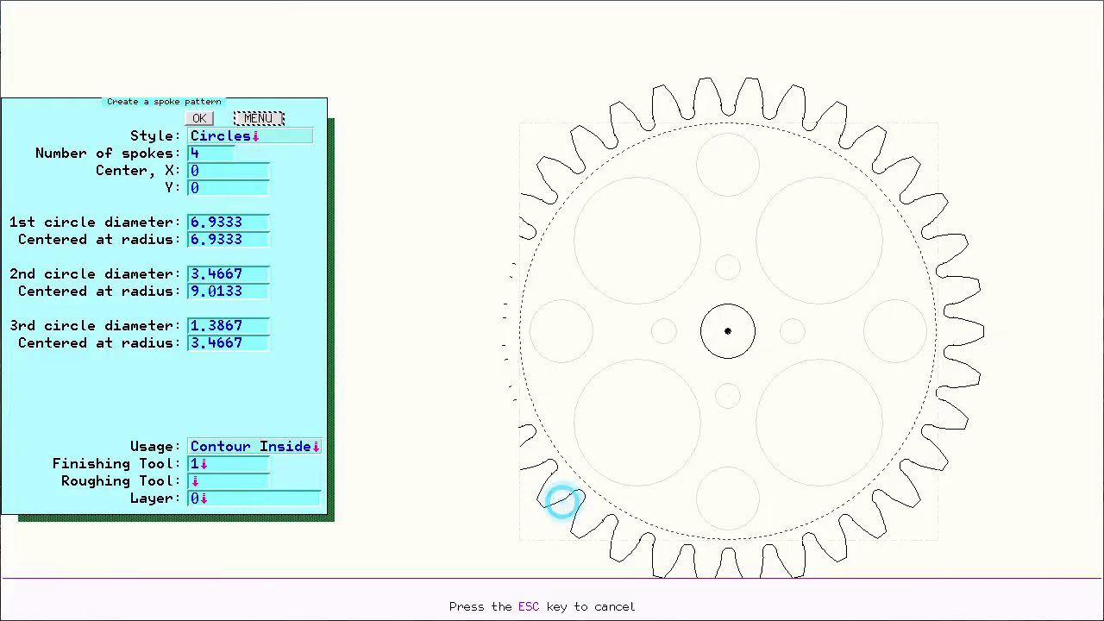
Load the saved spoke settings file "Spokes, 3 slots, 1 inch diam" and accept the pattern to create the gear drawing.
click(259, 117)
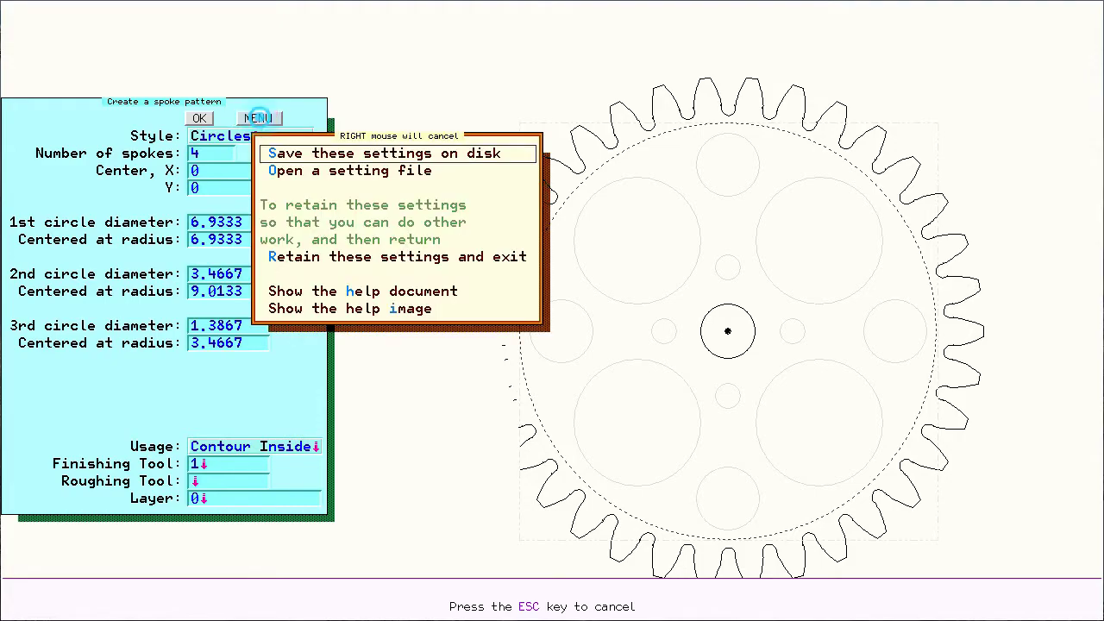
click(293, 171)
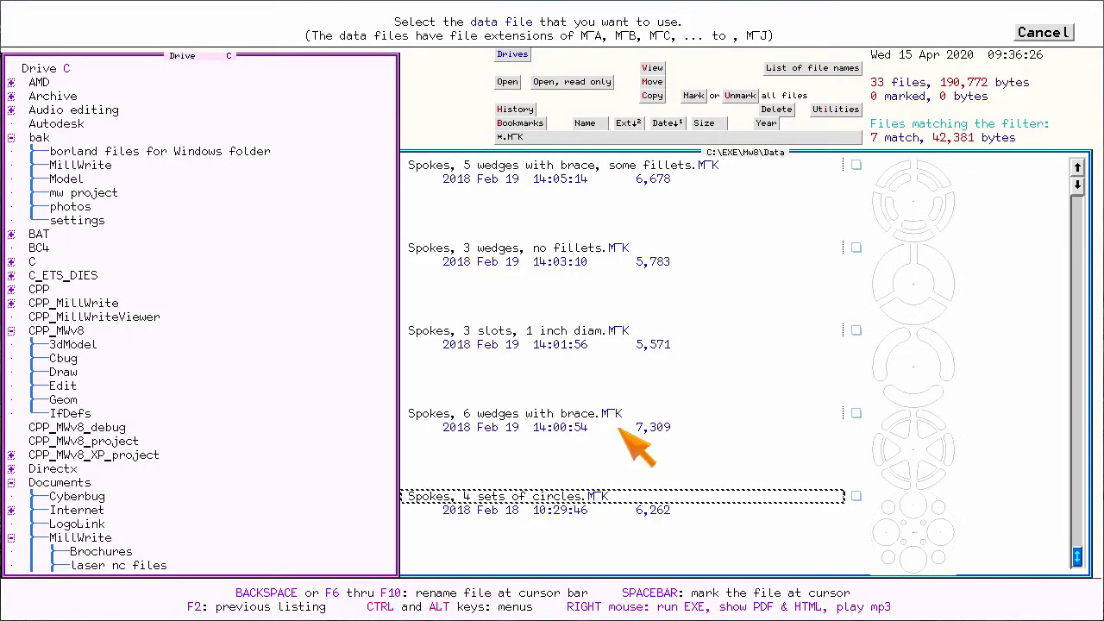
scroll(639, 436, up, 1)
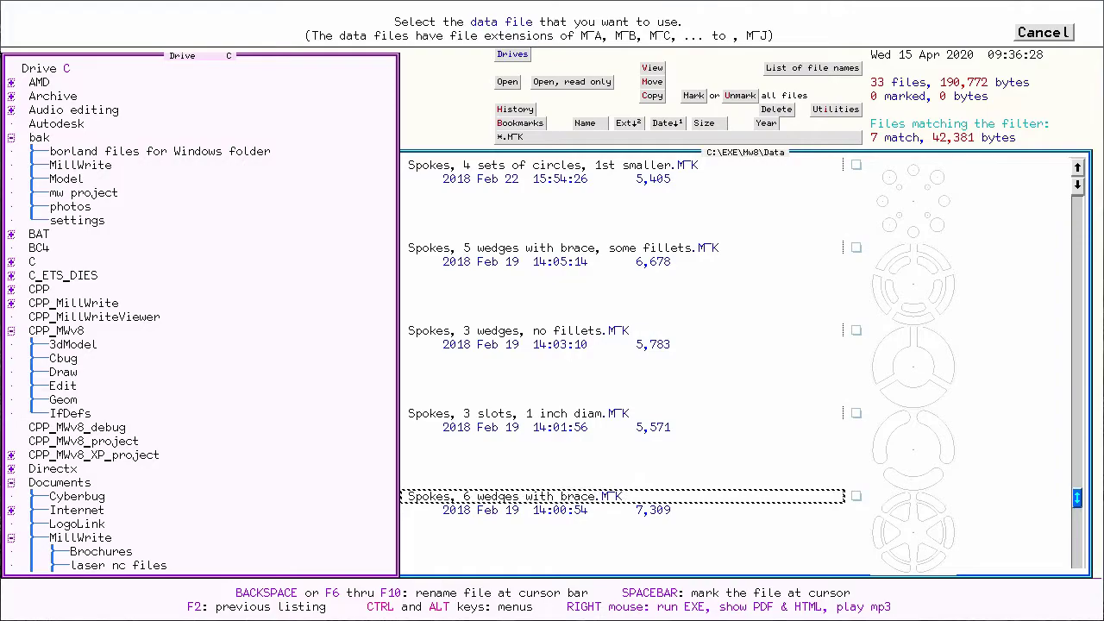
double_click(573, 419)
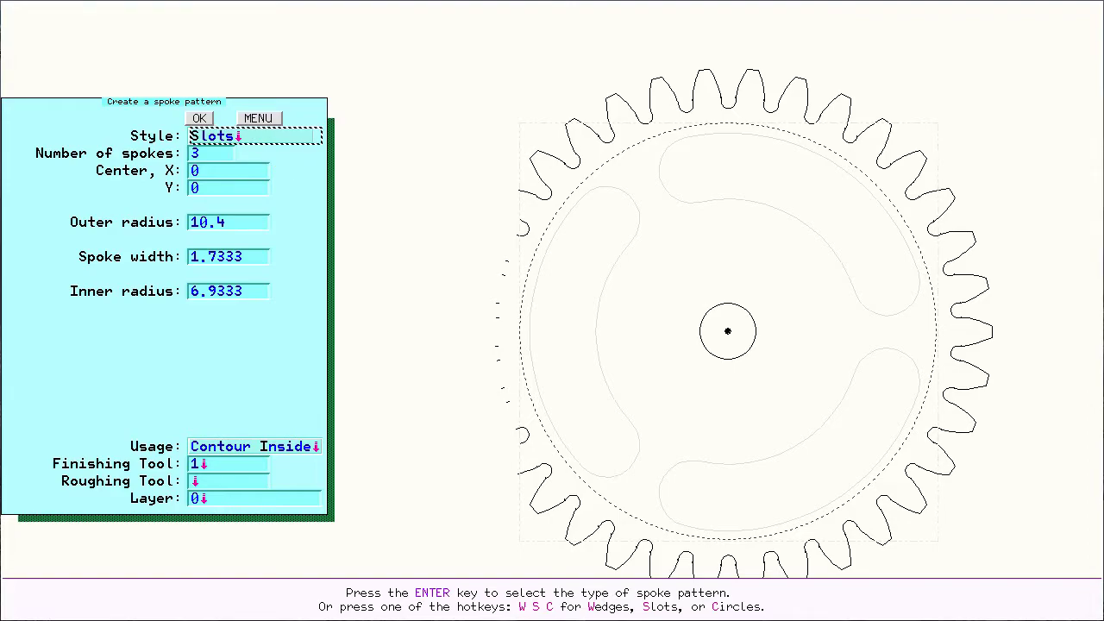
click(259, 118)
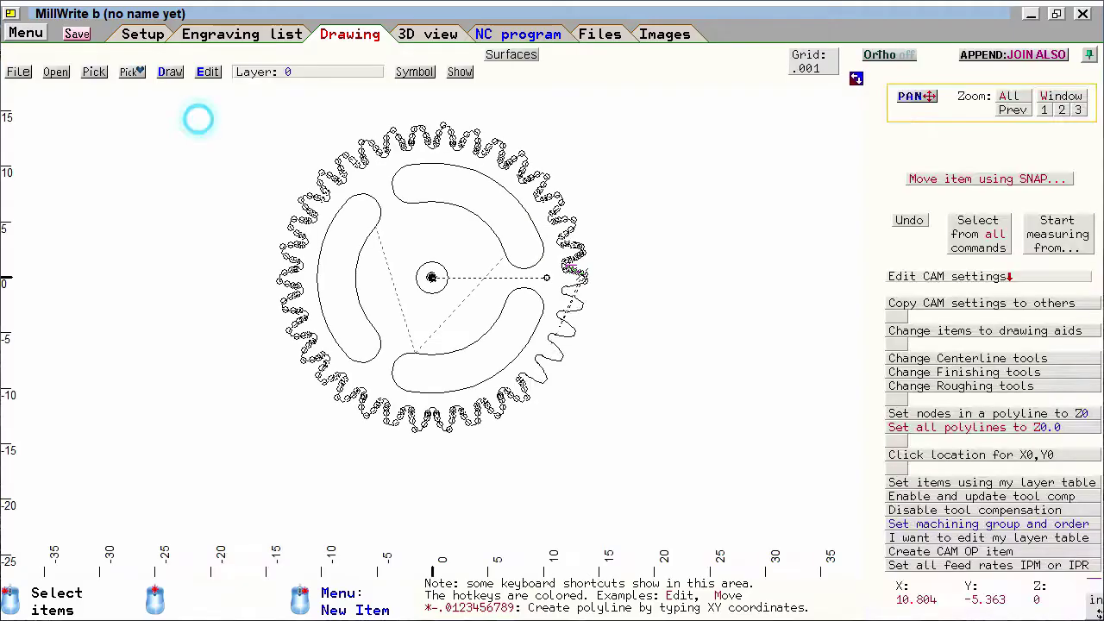
click(199, 118)
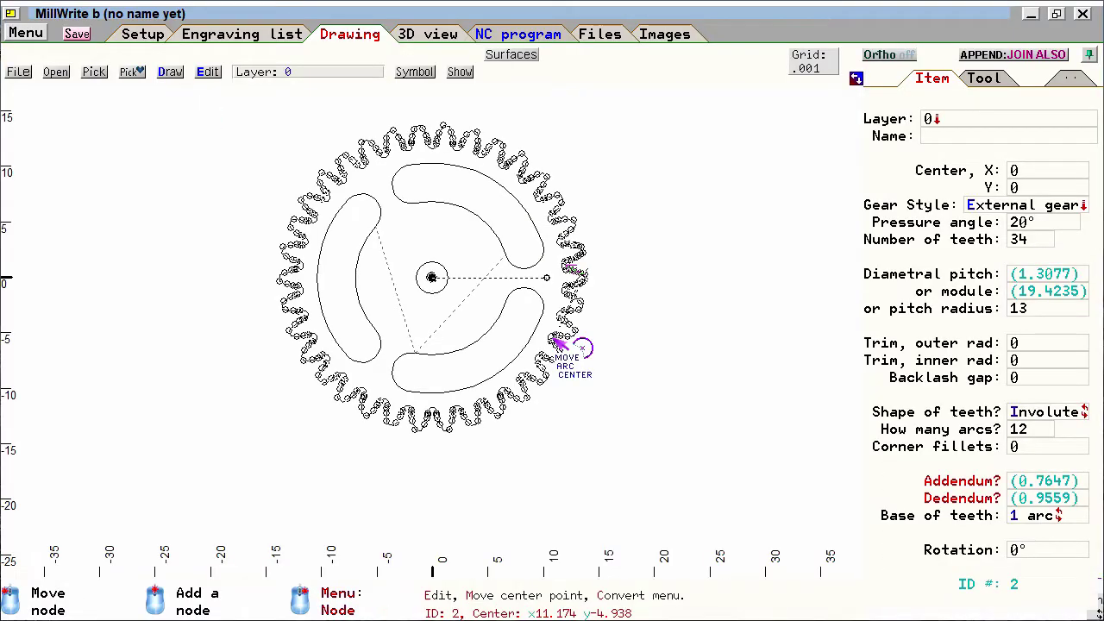
Change the style of the gear's spoke pattern to Wedges and set its inner radius to 3.
scroll(491, 279, up, 3)
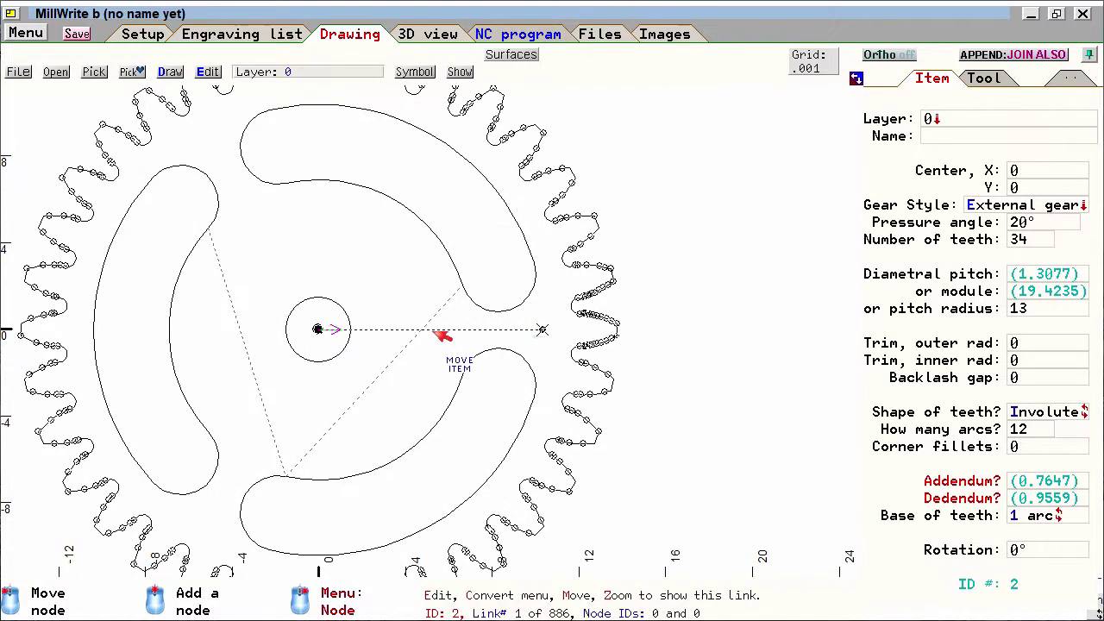
scroll(442, 335, down, 1)
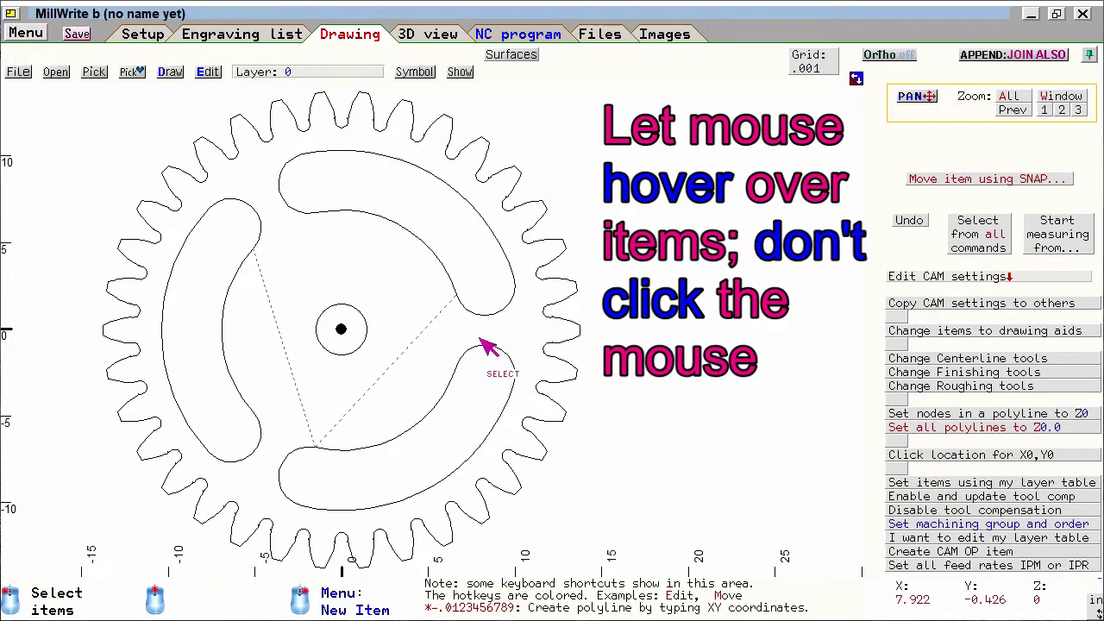
mouse_move(484, 344)
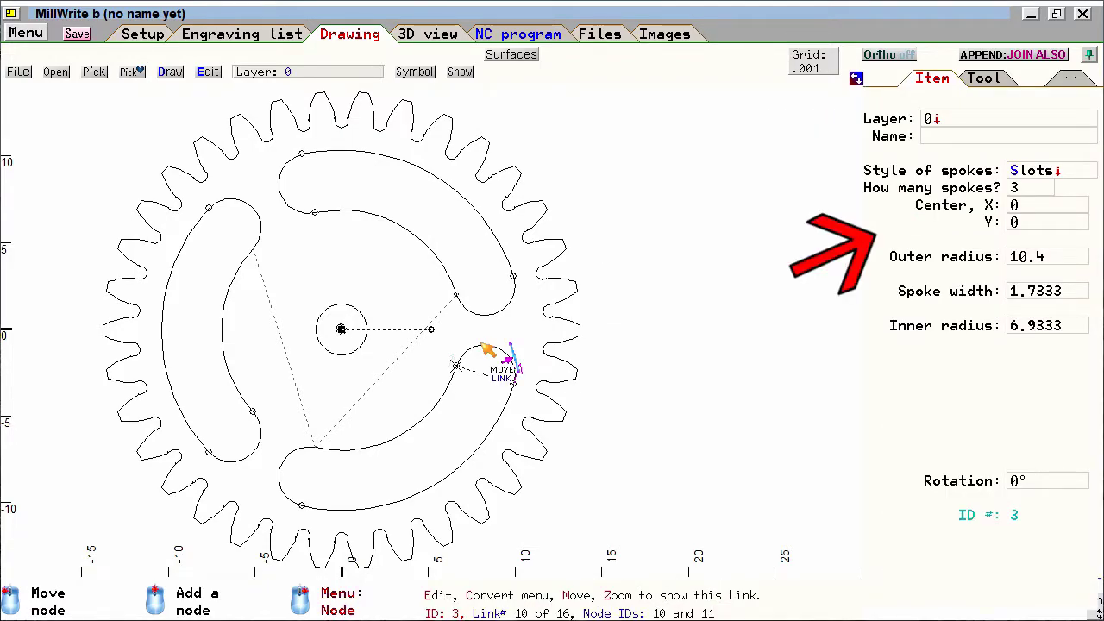
click(948, 172)
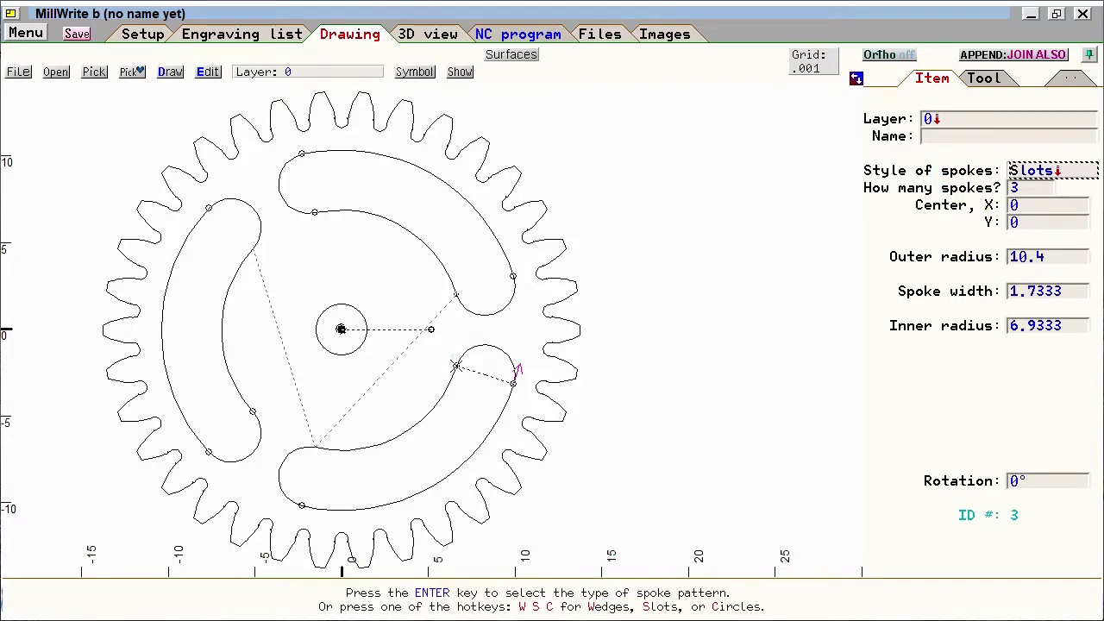
key(Return)
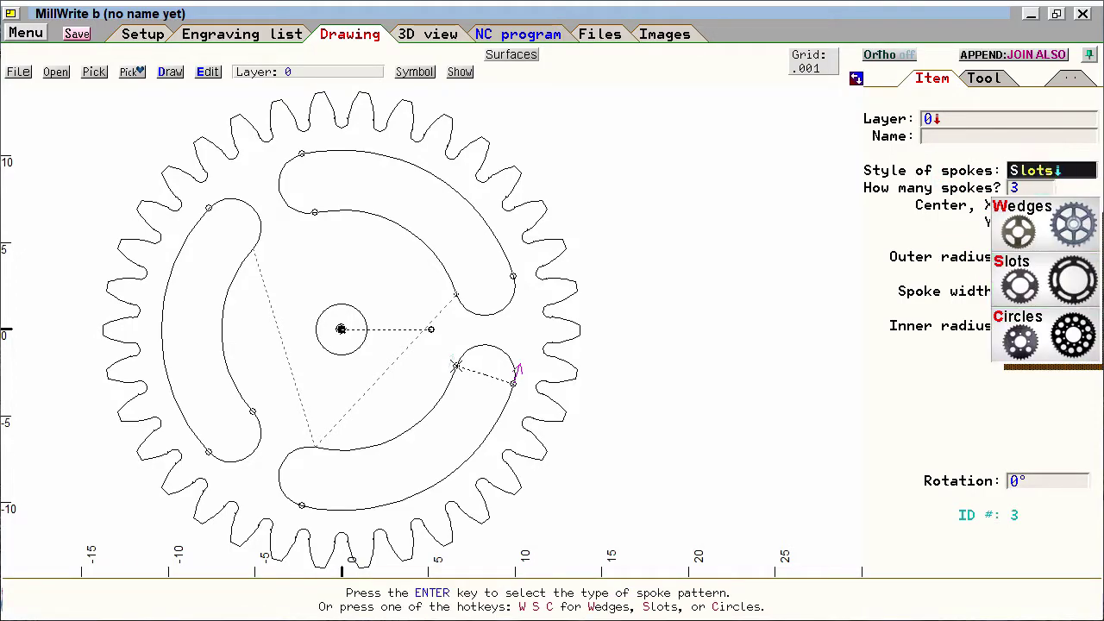
click(1041, 233)
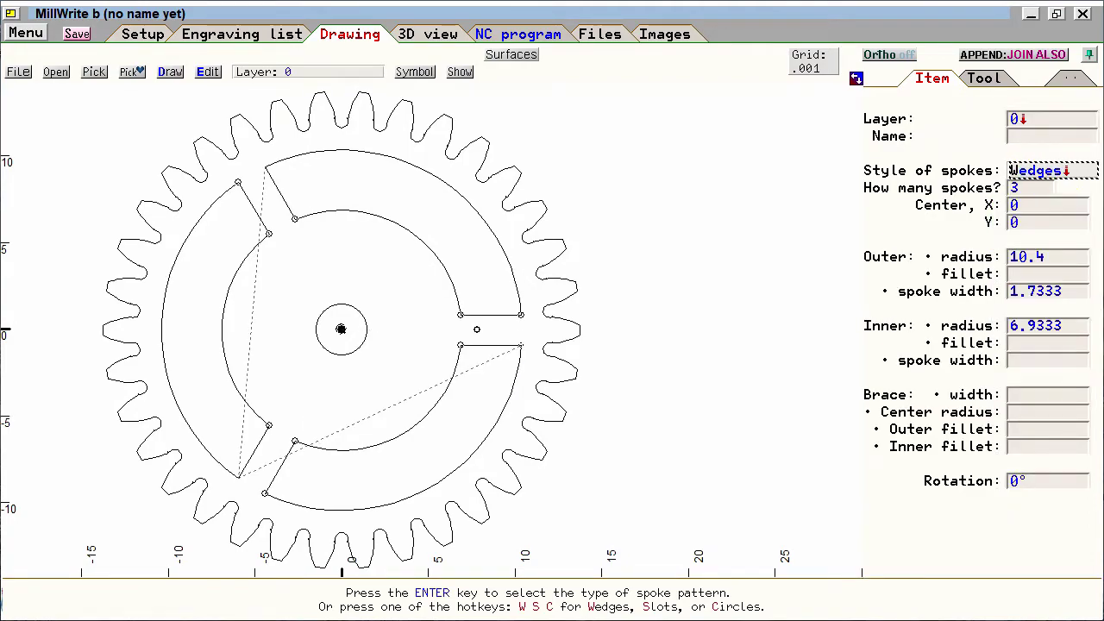
click(970, 328)
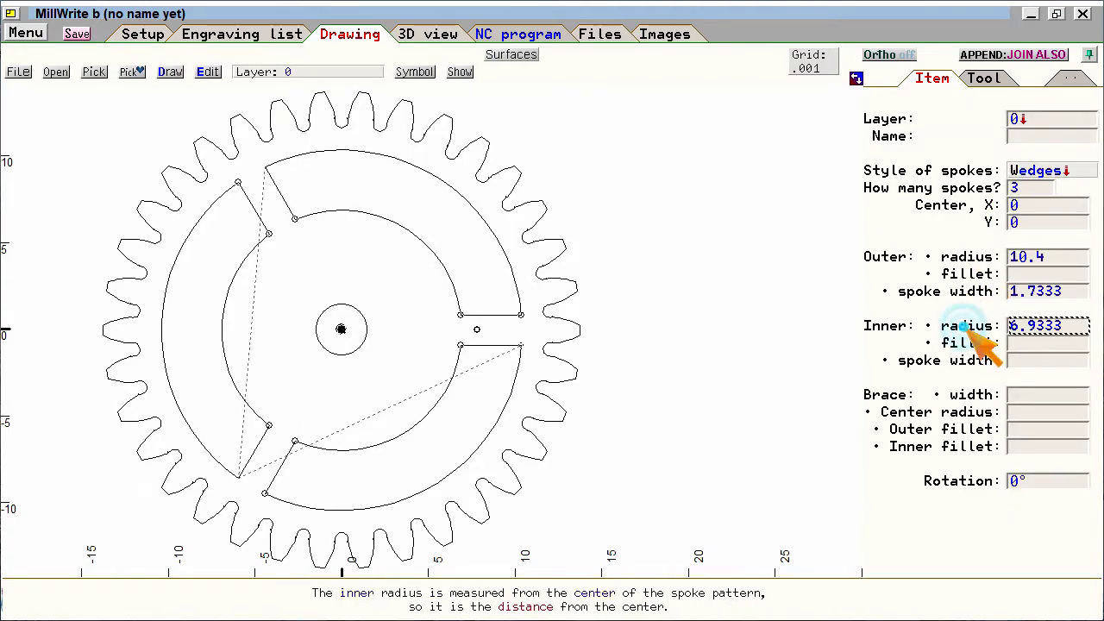
text(3)
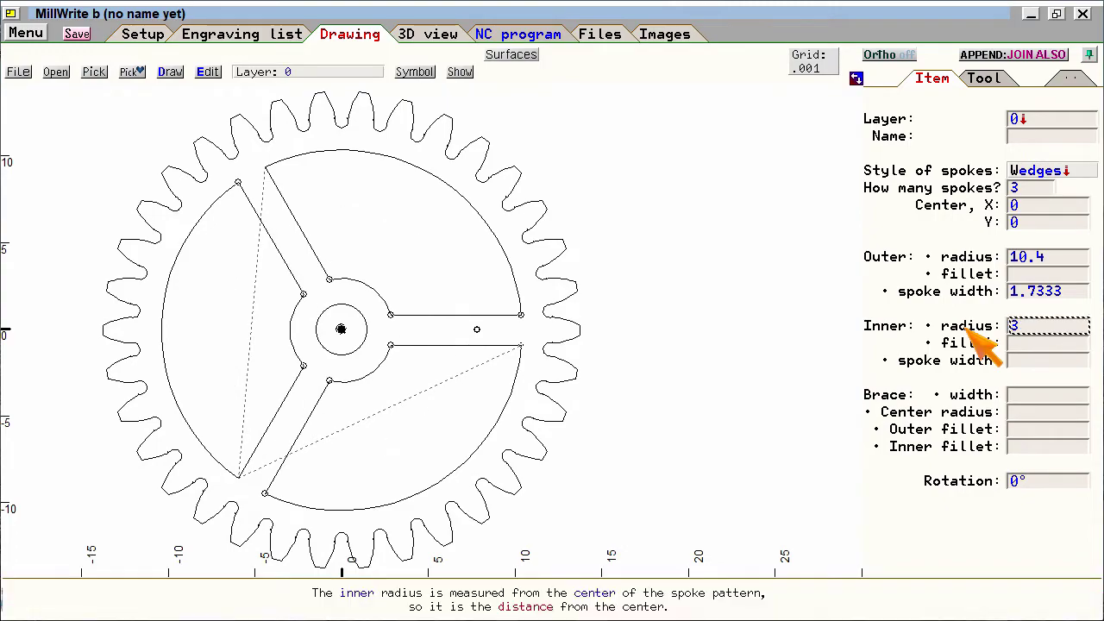
Round the wedge corners with an outer fillet of 0.5 and an inner fillet of 0.5.
key(shift+Tab)
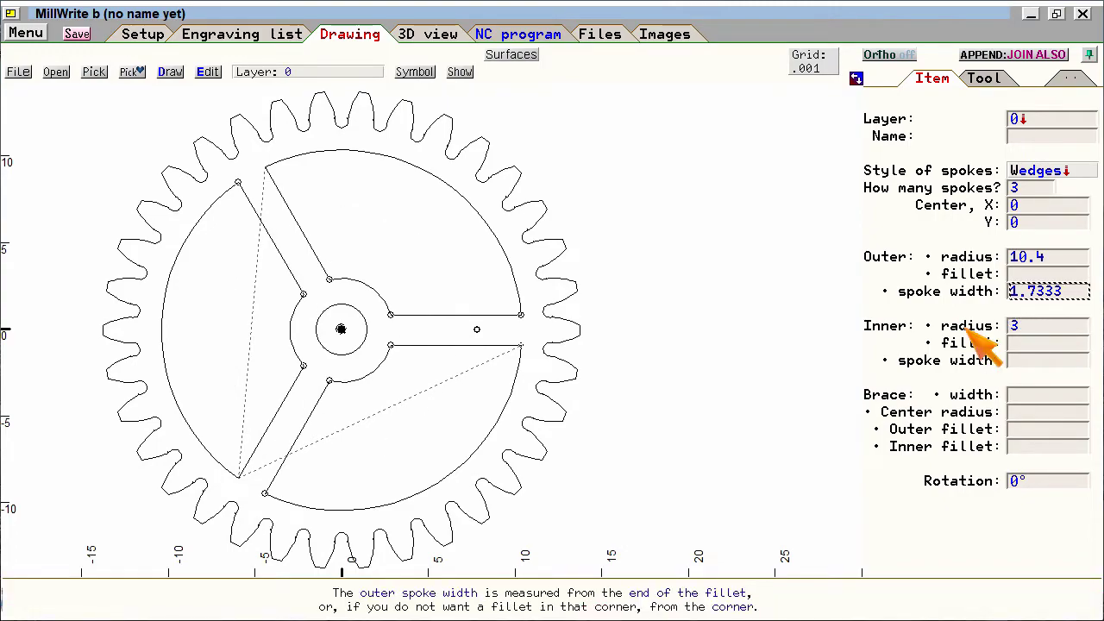
key(shift+Tab)
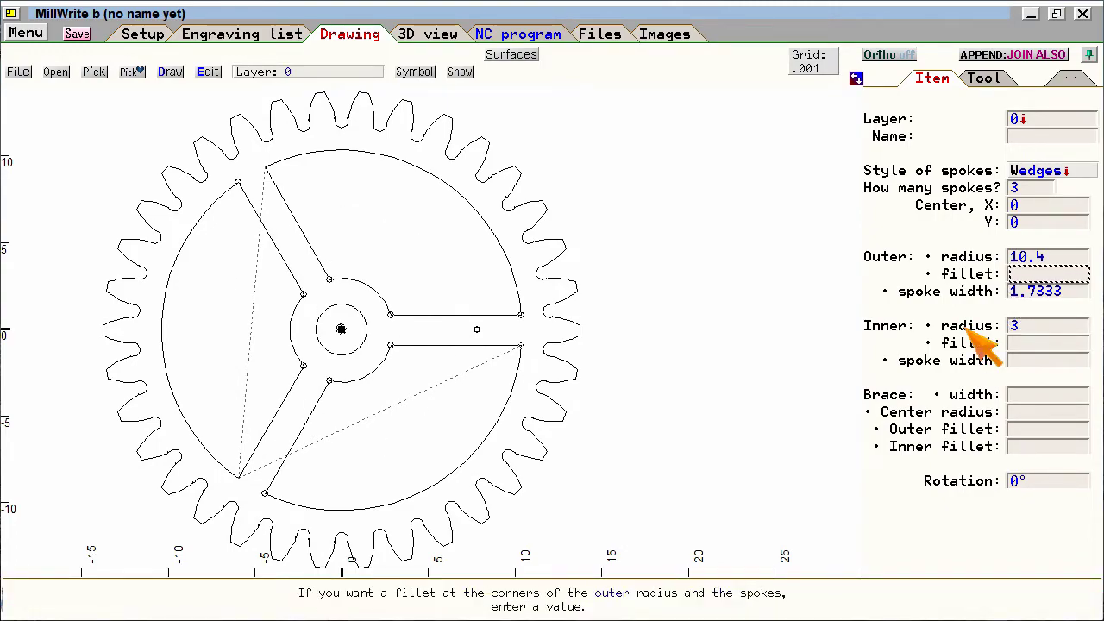
text(.5)
key(Return)
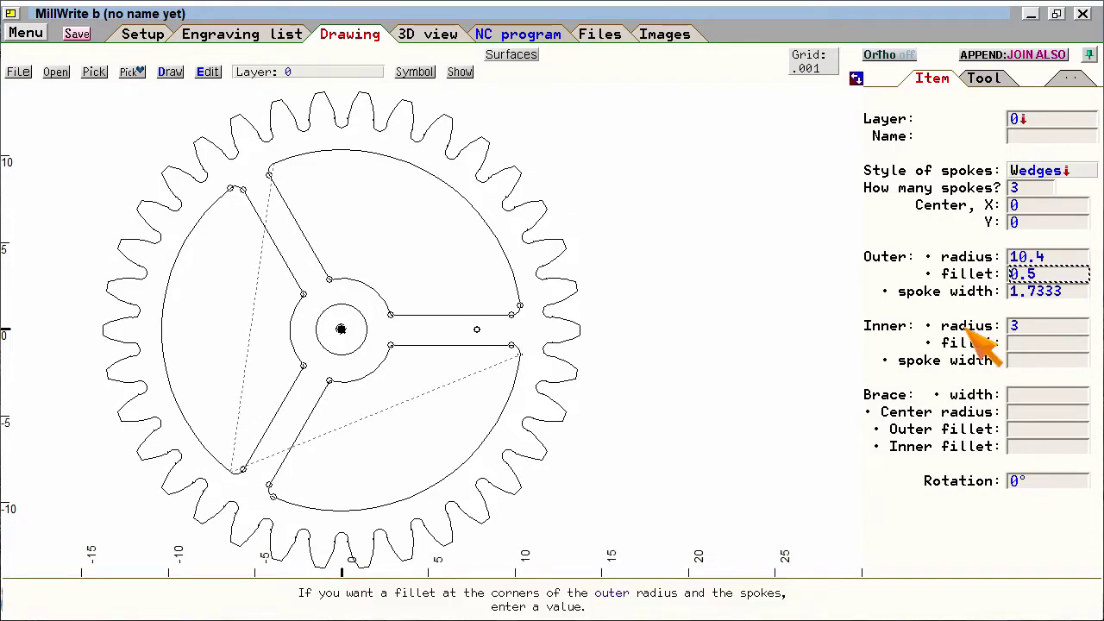
key(Tab)
key(Tab)
key(Tab)
text(.5)
key(Return)
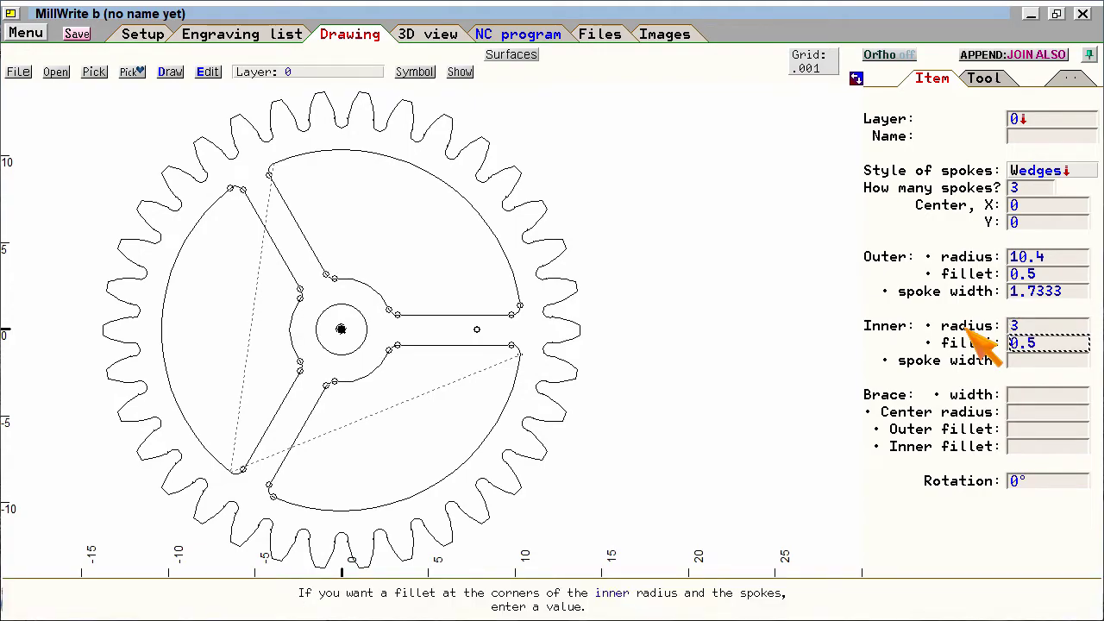
Review the spoke pattern's tool settings, return to its item properties and deselect the pattern.
click(983, 77)
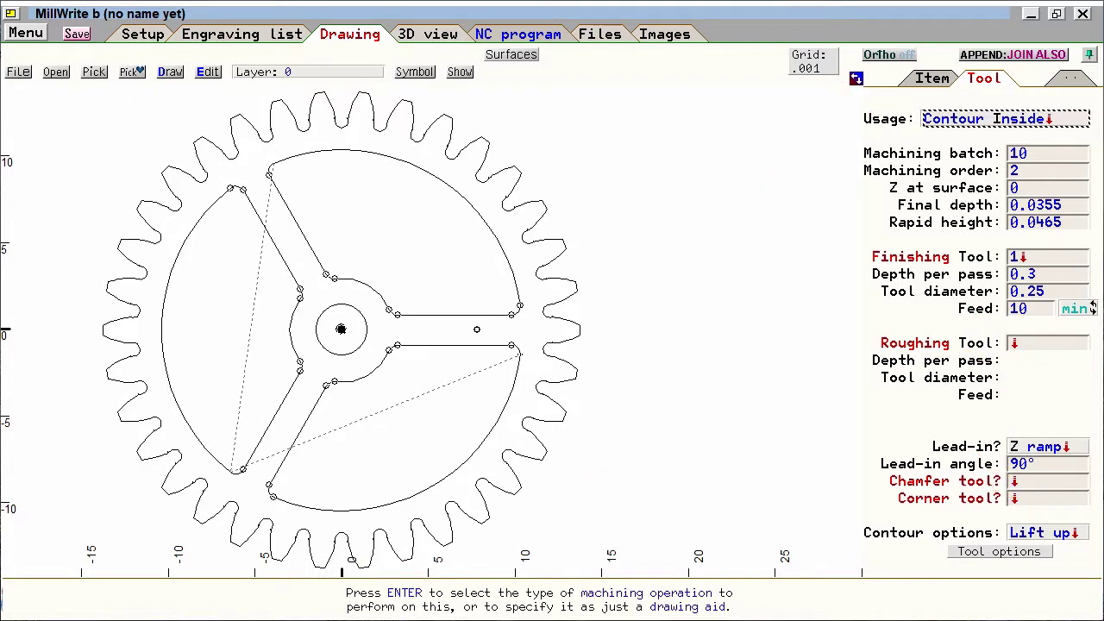
click(933, 75)
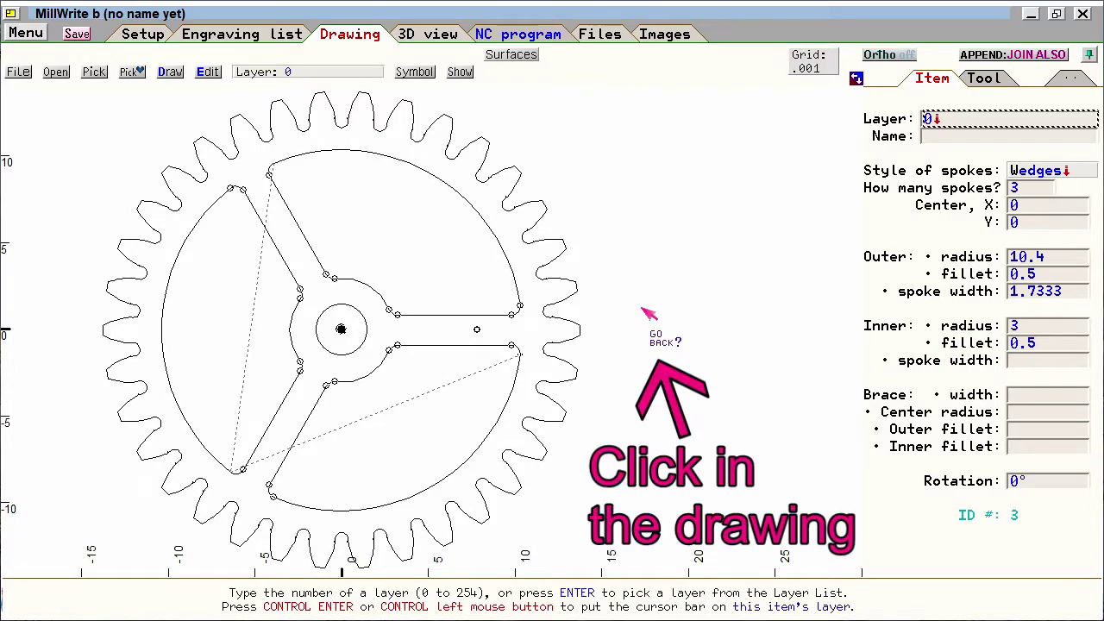
click(627, 309)
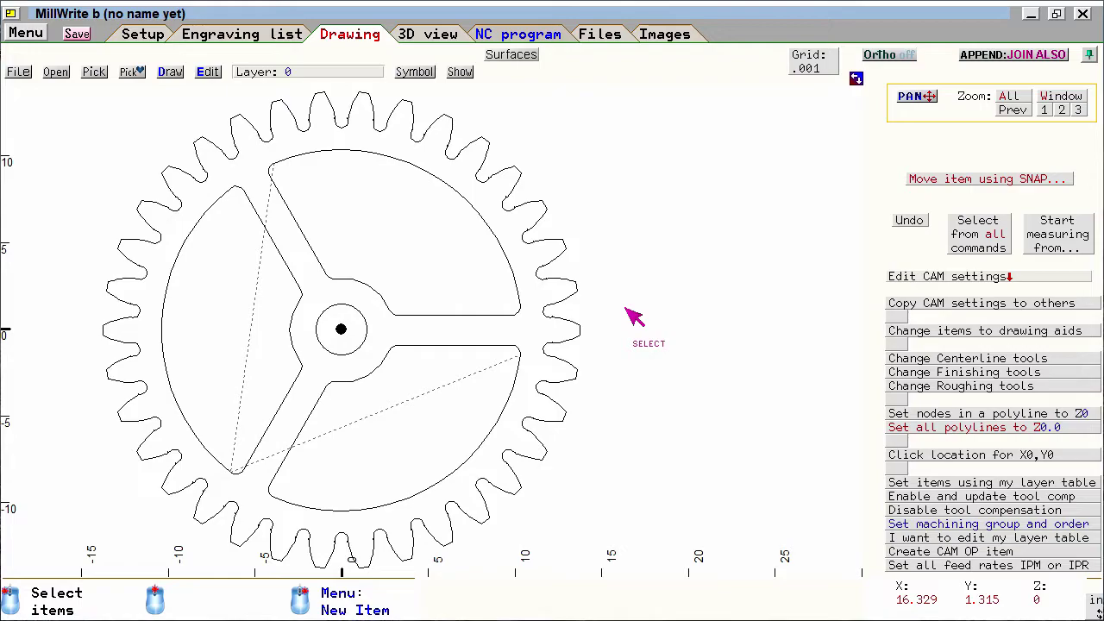
Select the gear outline and set its tooth dedendum, trying 0.4 before settling on 0.5.
click(577, 297)
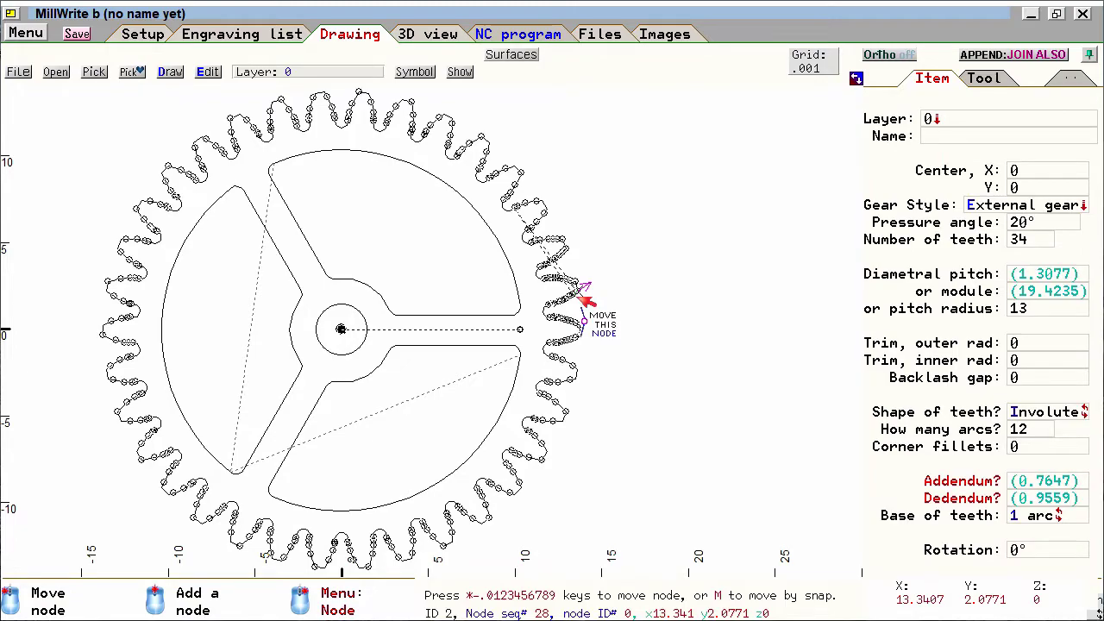
scroll(581, 295, up, 5)
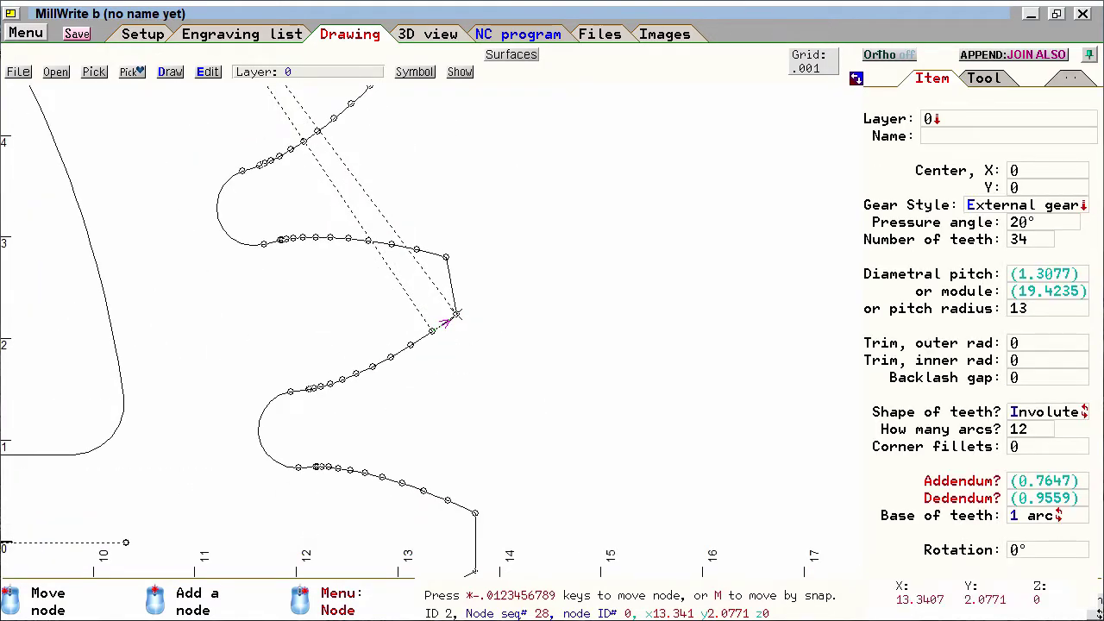
mouse_move(942, 349)
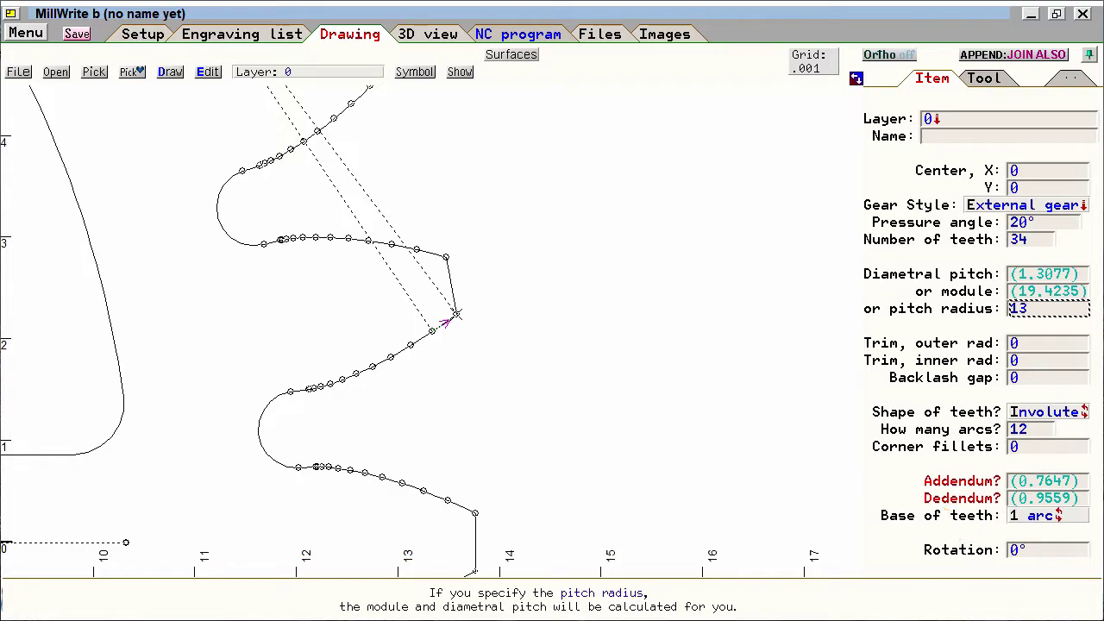
click(954, 501)
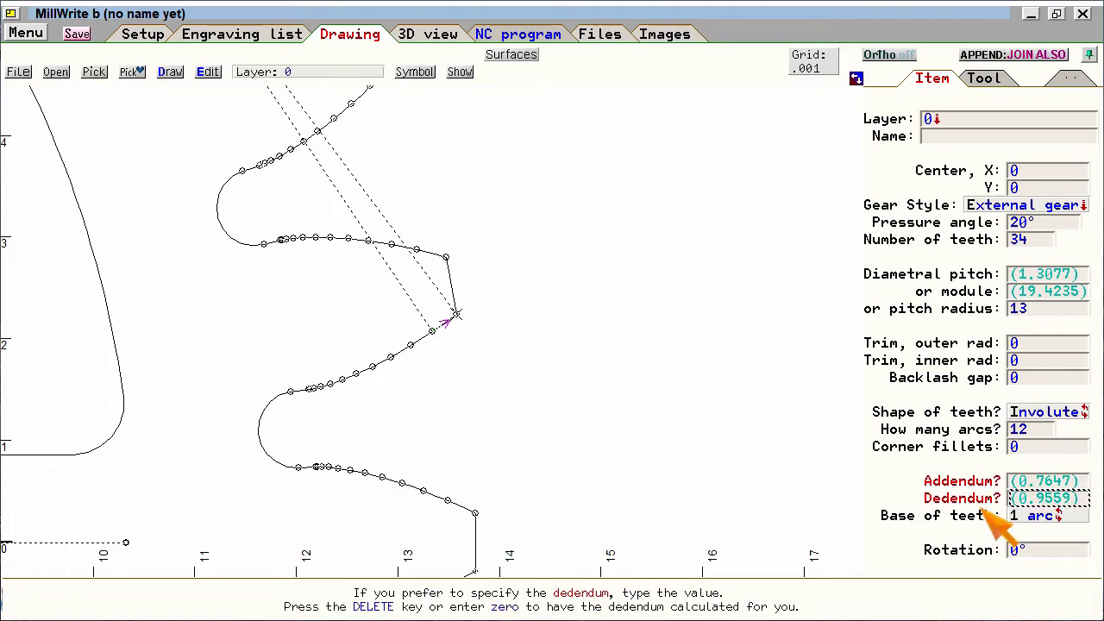
key(Return)
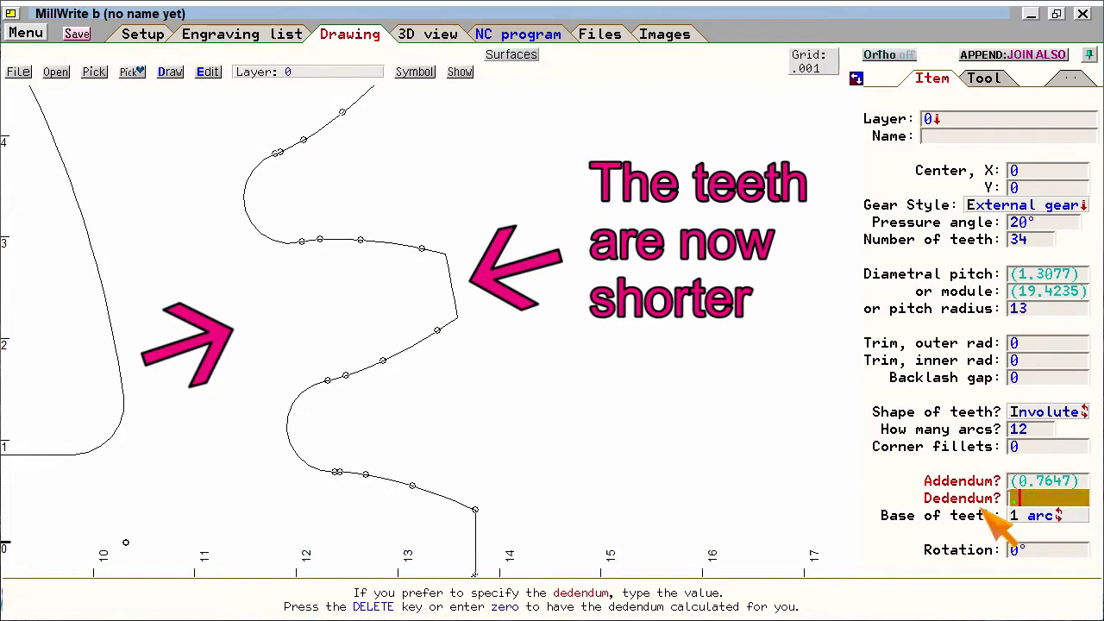
key(Return)
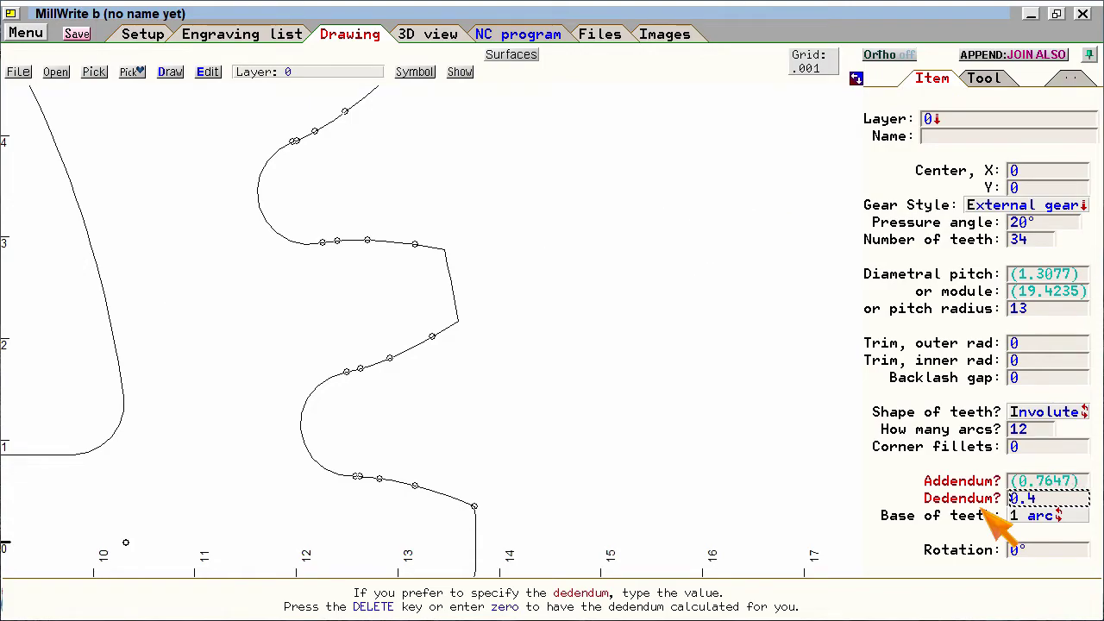
key(Return)
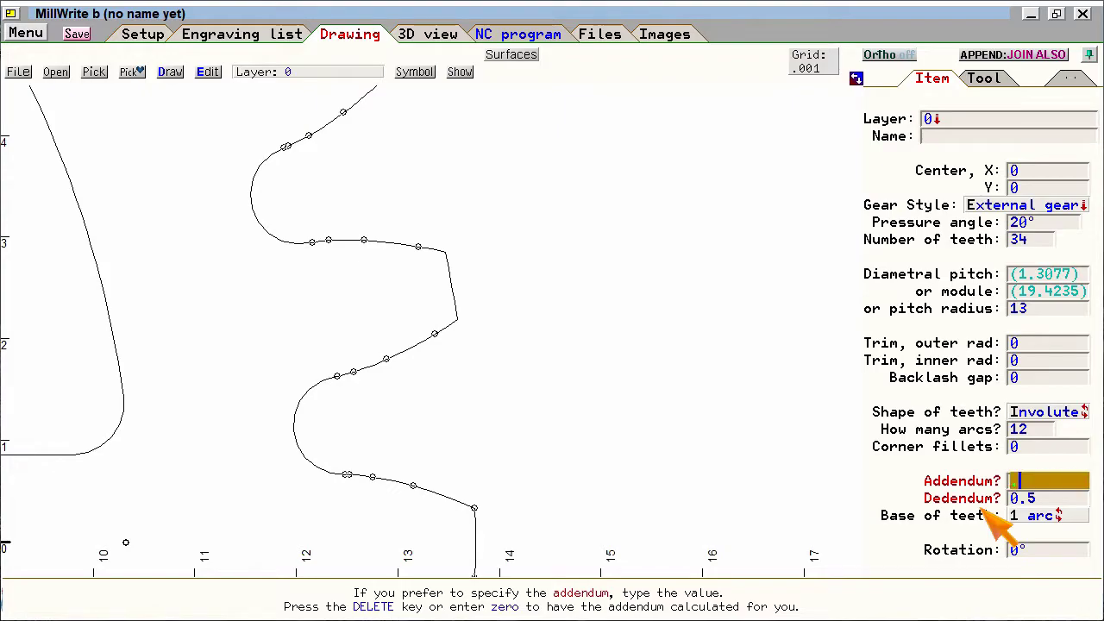
Try tooth addendum values of 0.5 and 0.2, and clear the entry to restore the automatically calculated addendum.
text(.5)
key(Return)
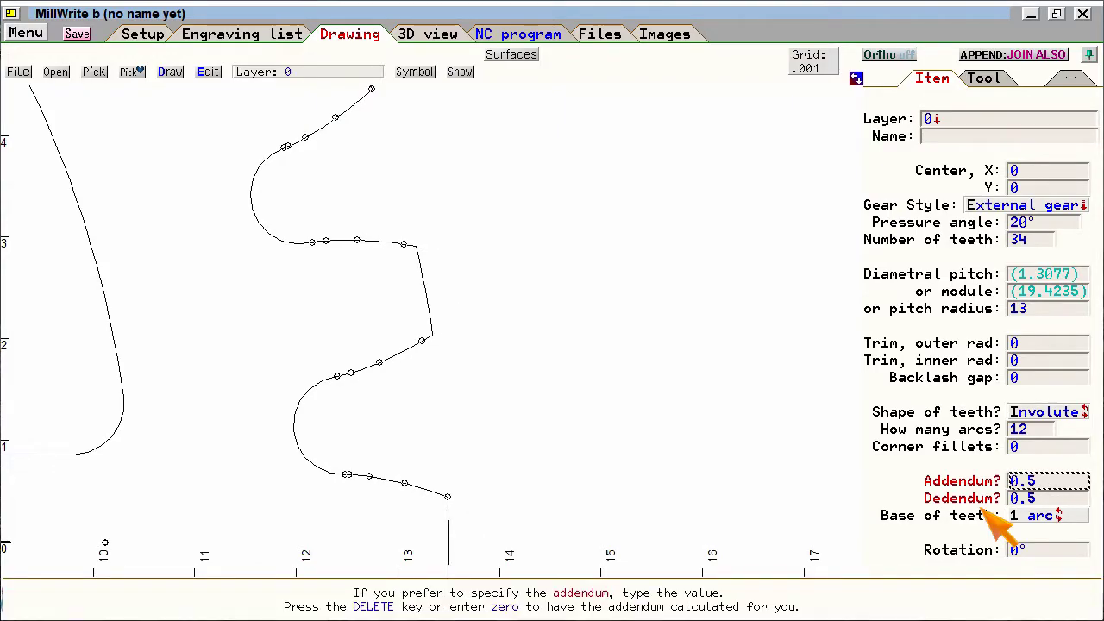
key(Return)
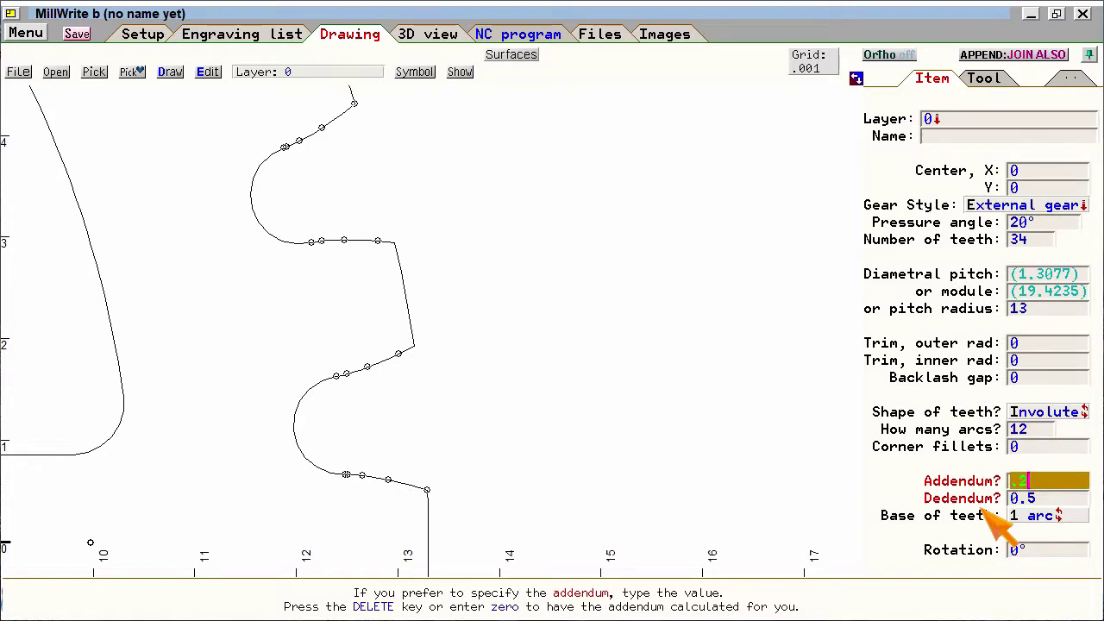
text(.2)
key(Return)
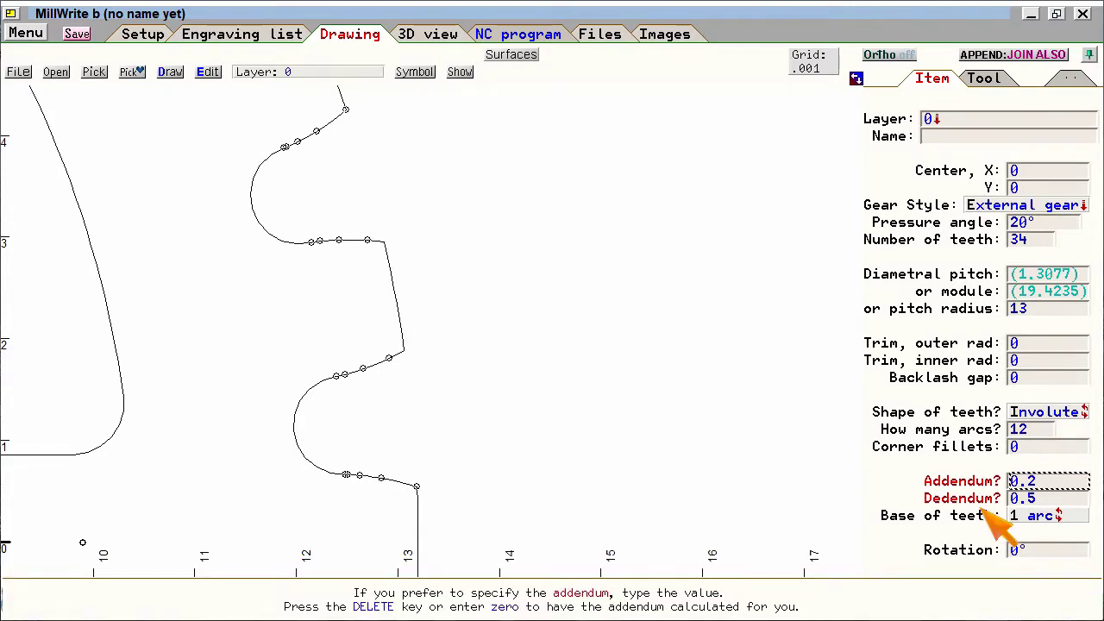
key(Delete)
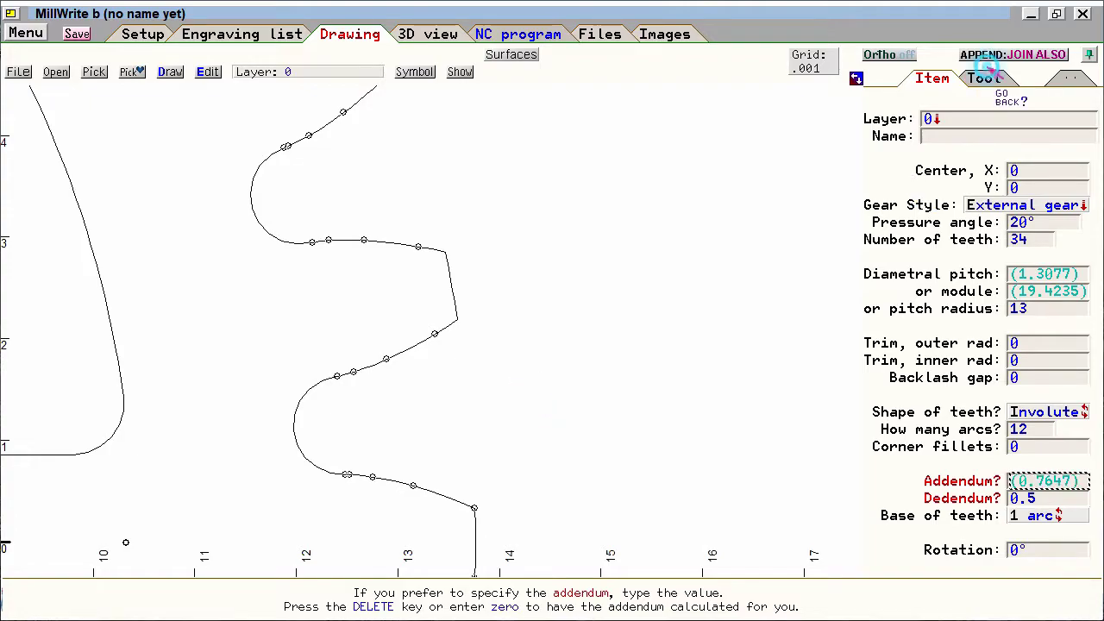
Compare the machining batch and order in the tool settings of the gear teeth, shaft hole and spoke pattern.
click(983, 78)
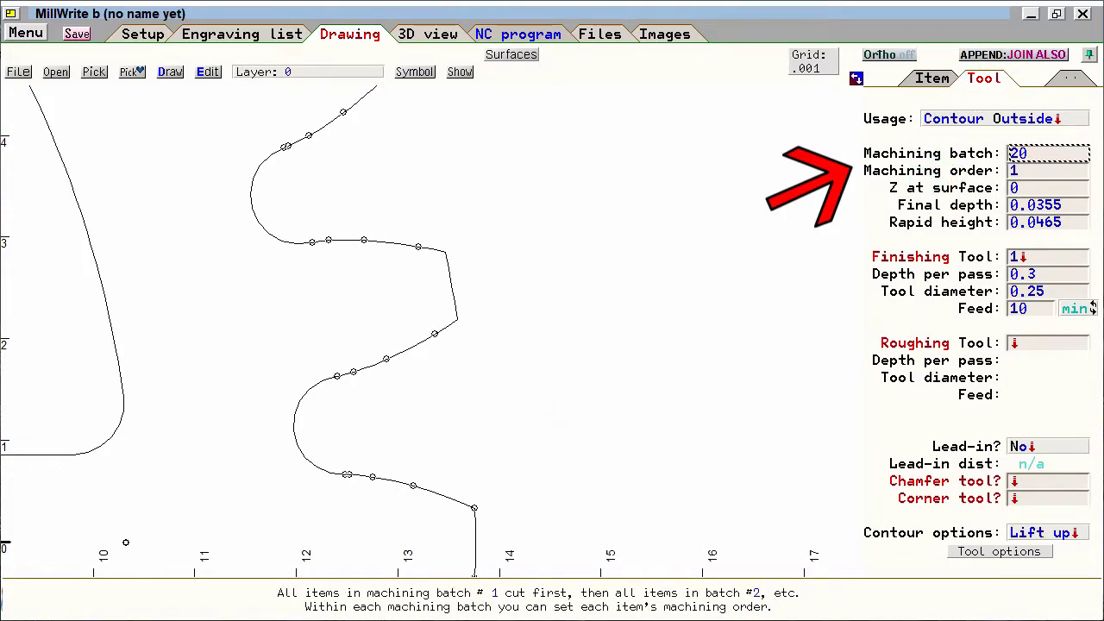
click(932, 167)
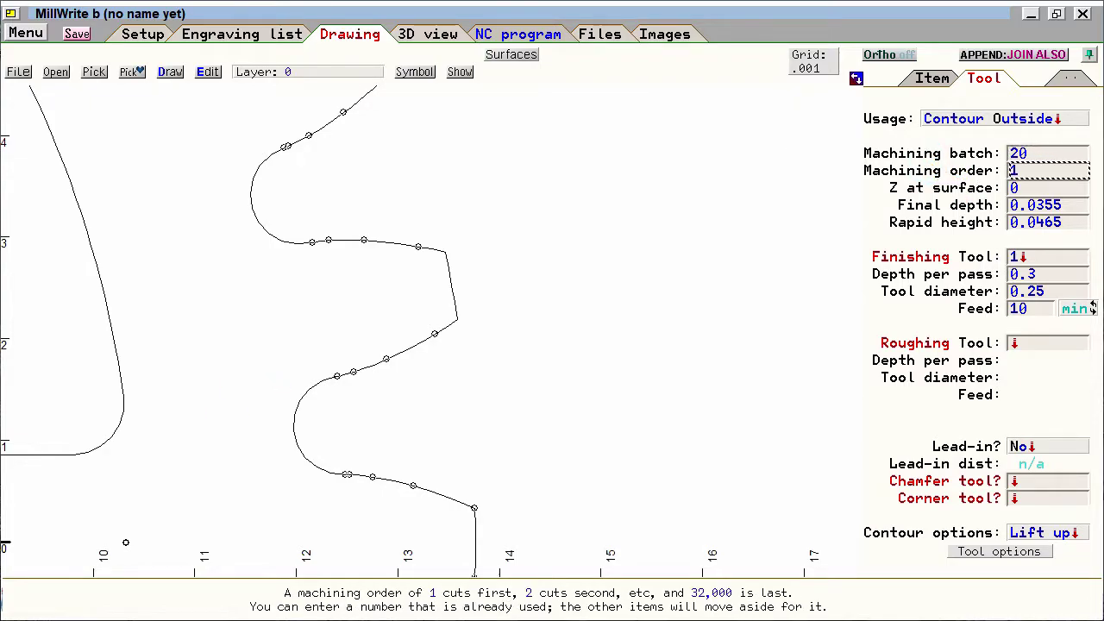
click(201, 384)
scroll(443, 340, down, 5)
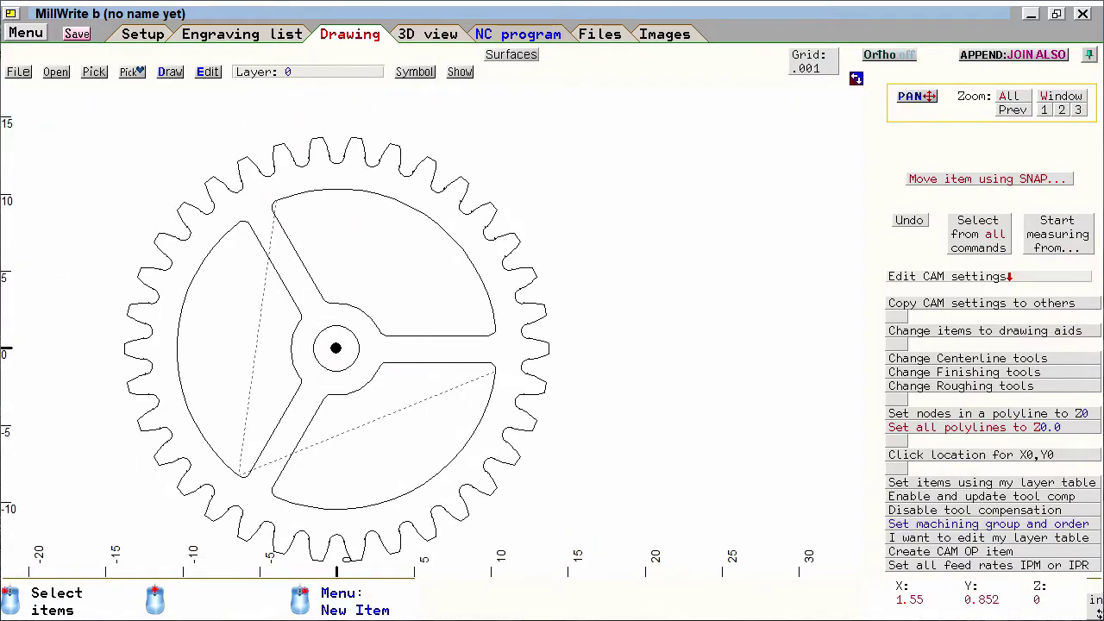
click(437, 340)
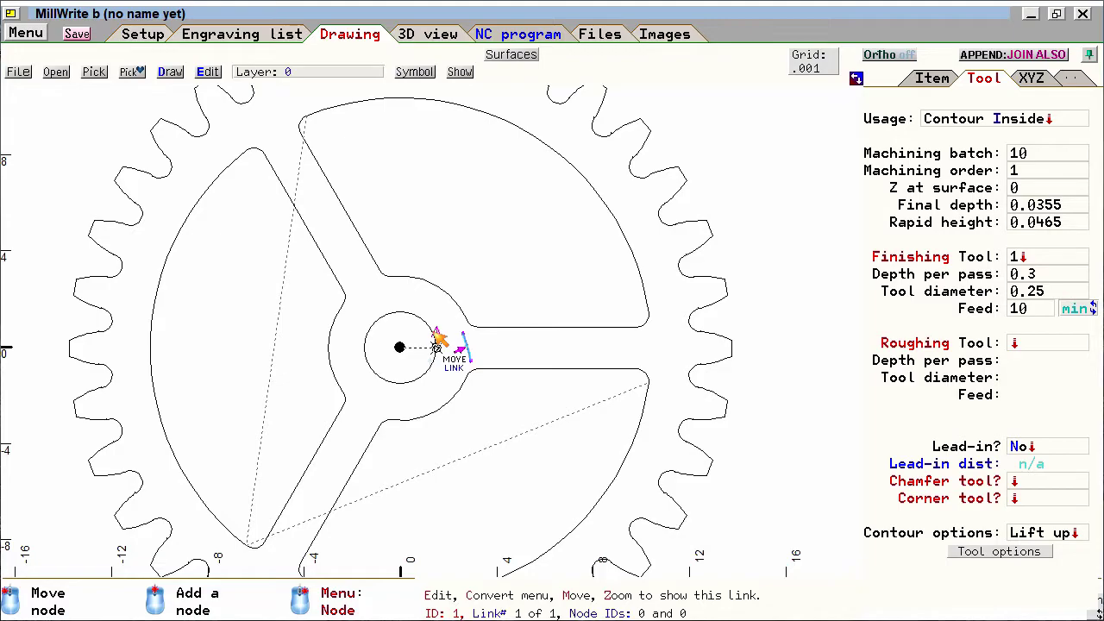
click(439, 292)
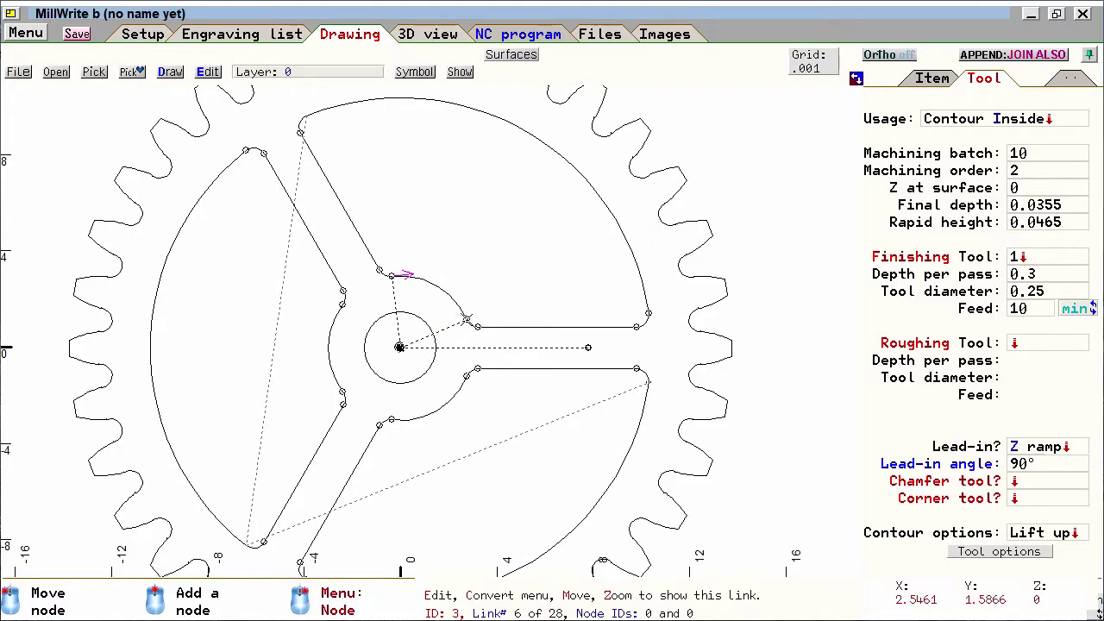
click(669, 212)
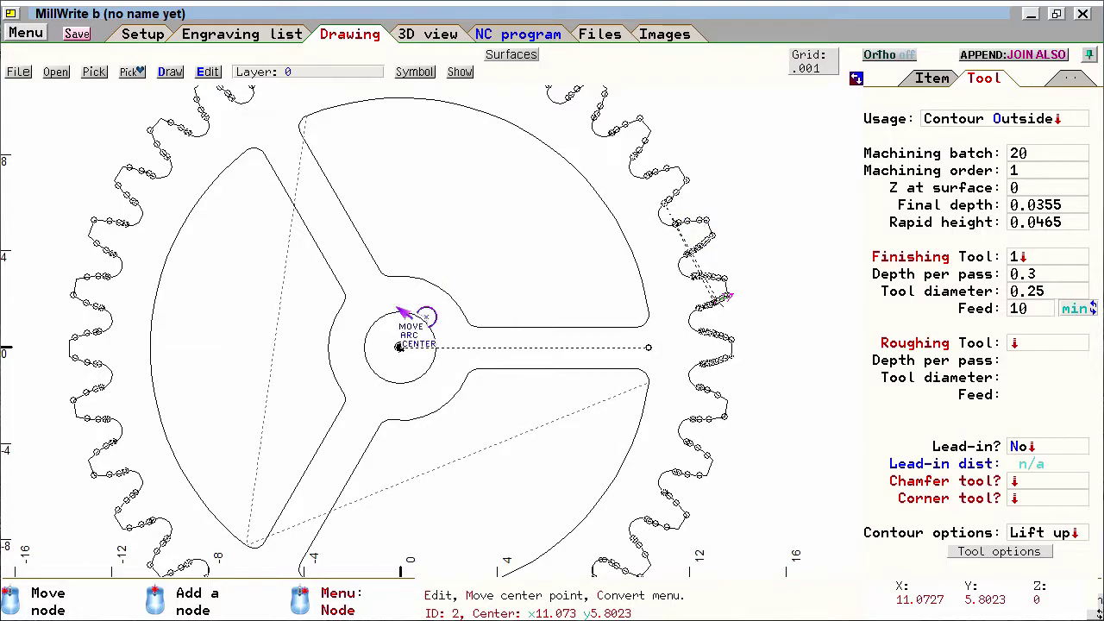
click(412, 319)
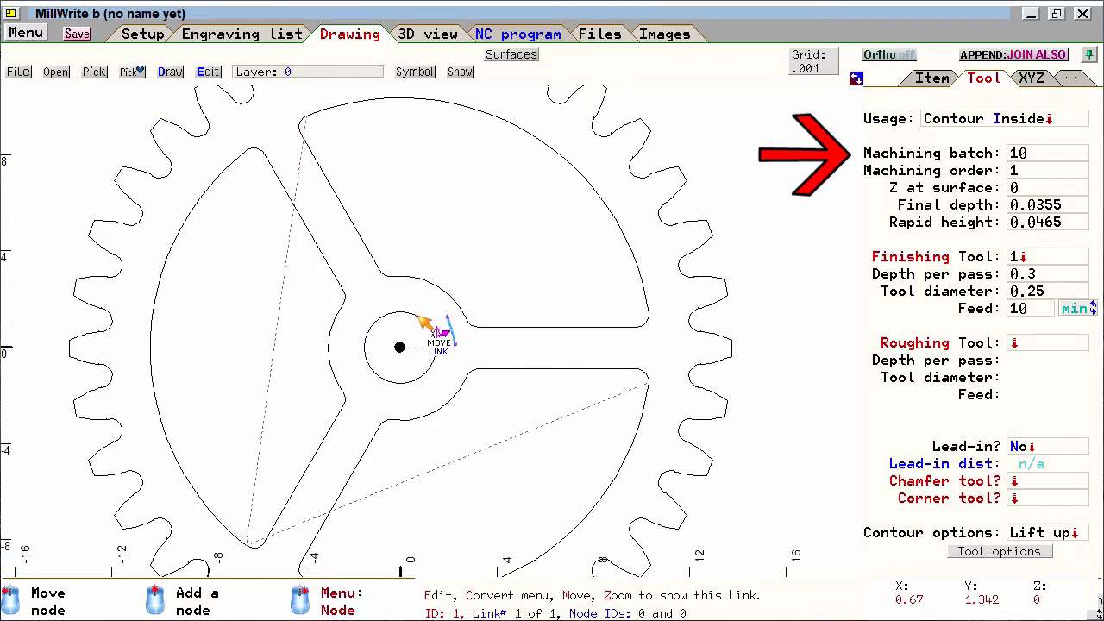
mouse_move(947, 162)
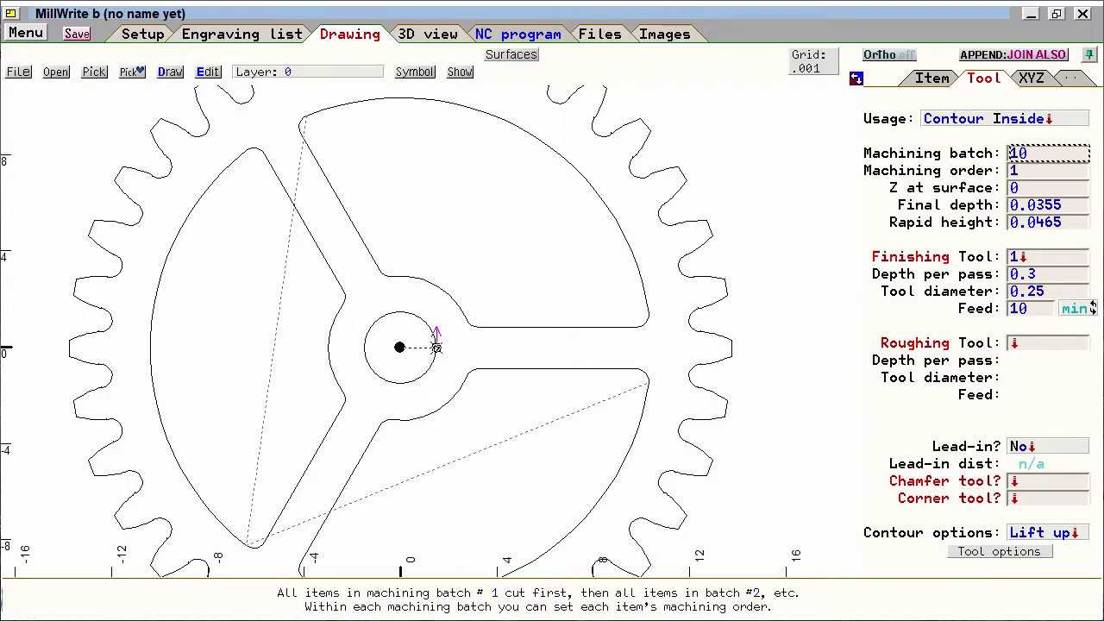
click(578, 284)
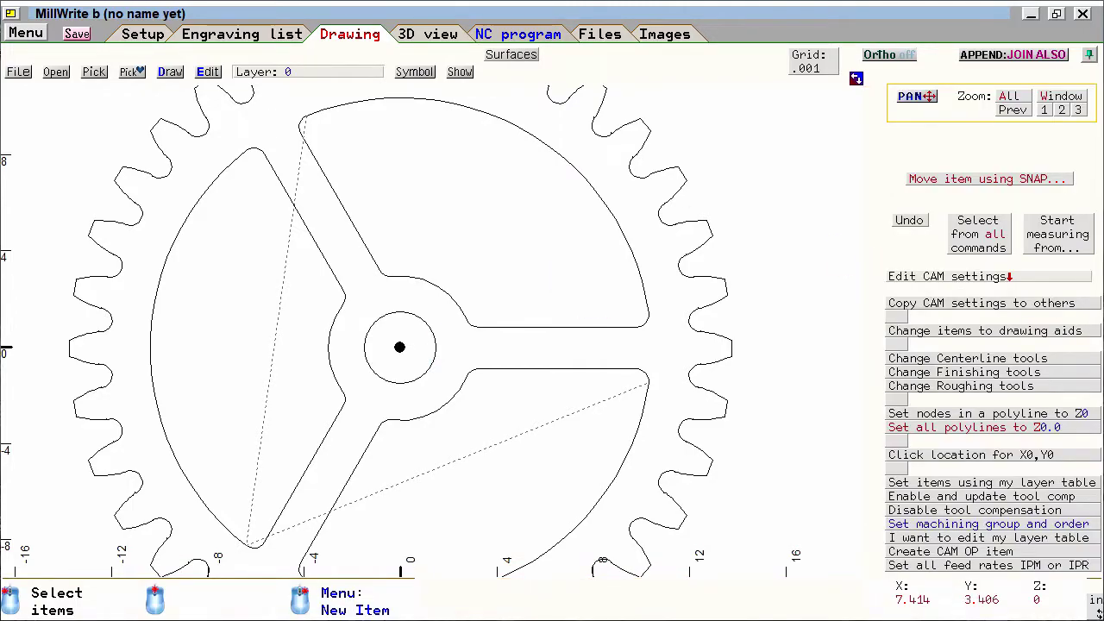
Assign the spoke pattern to machining batch 20 and the gear teeth to machining batch 30.
click(615, 224)
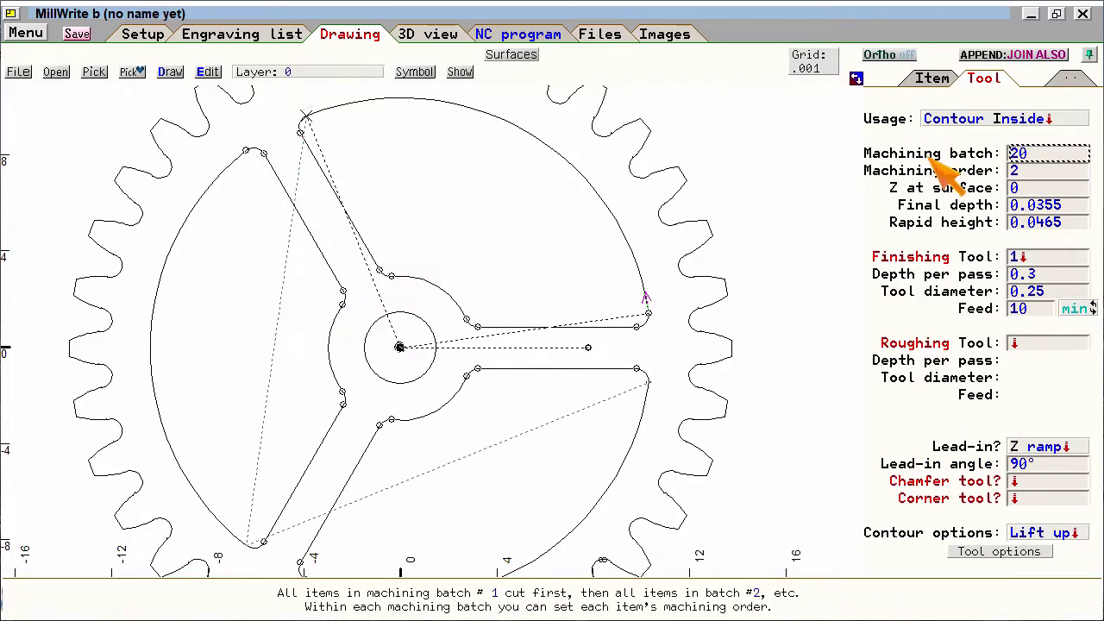
click(714, 221)
mouse_move(714, 221)
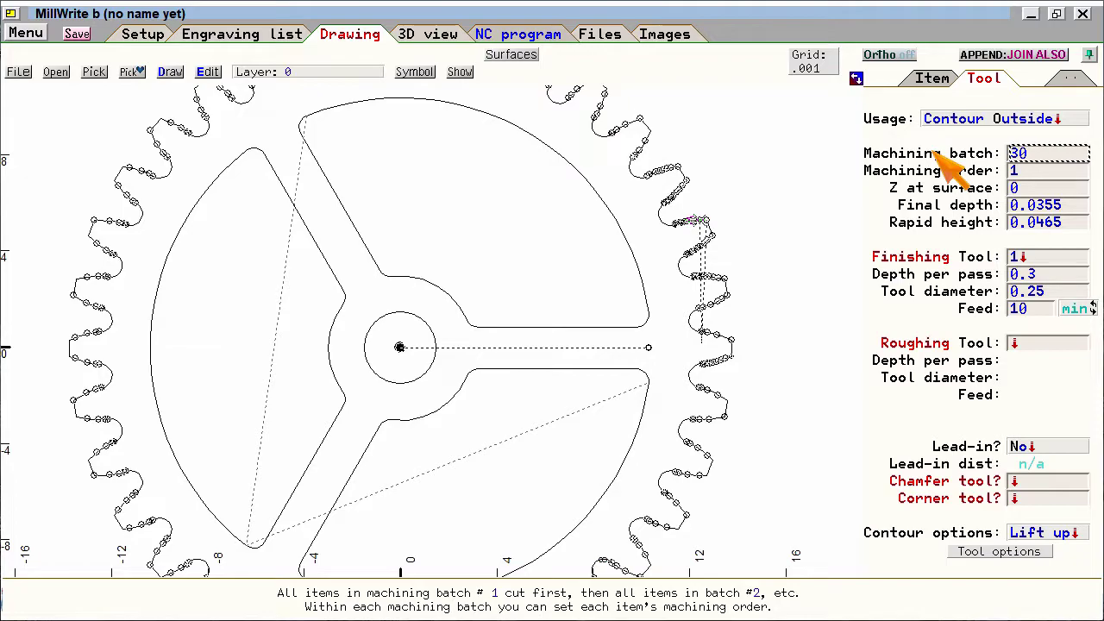
click(569, 298)
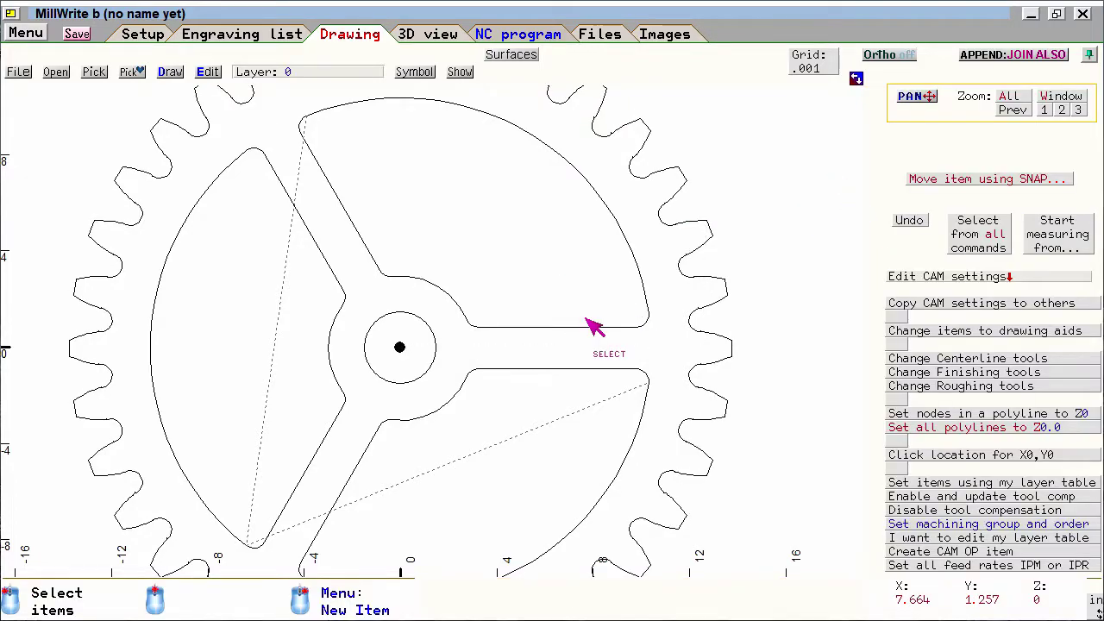
Taper the spokes by setting the spoke pattern's inner spoke width to 3.
click(593, 326)
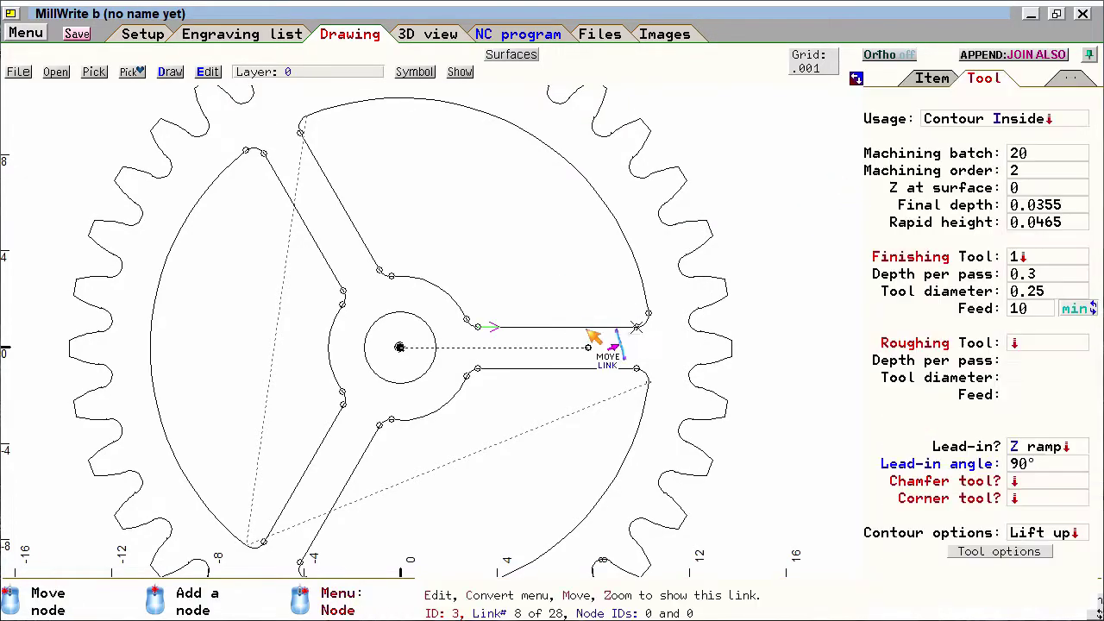
click(932, 79)
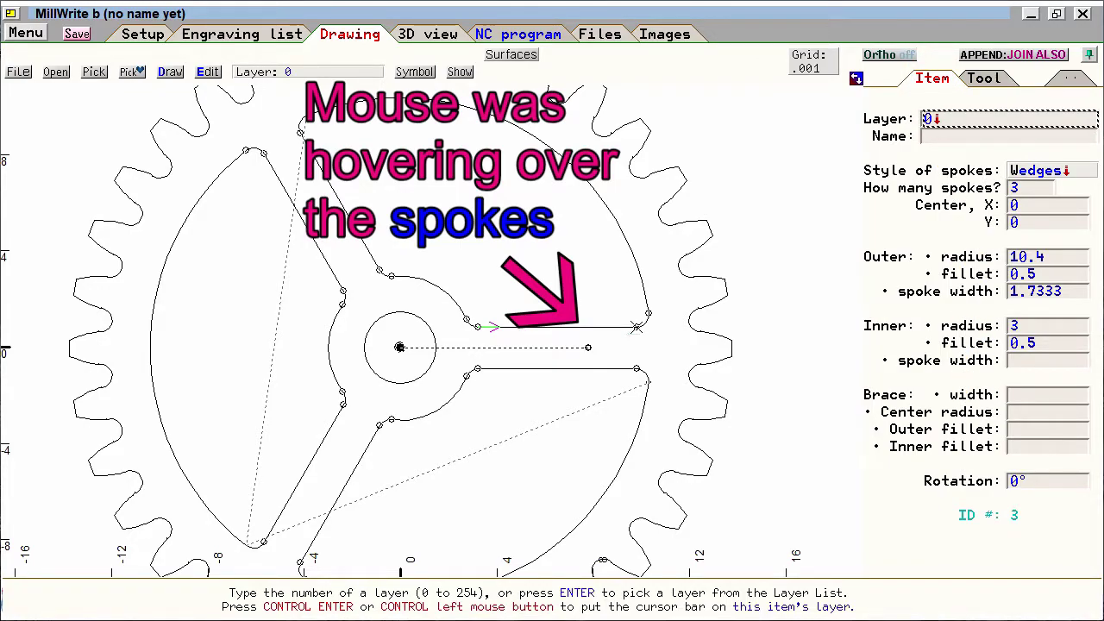
click(971, 361)
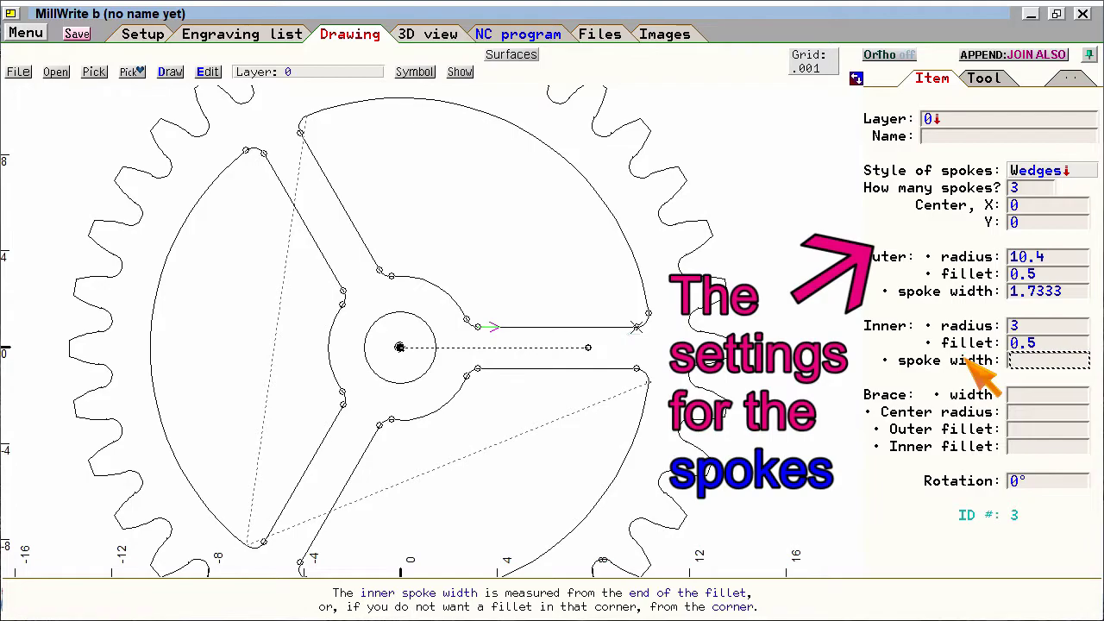
text(3)
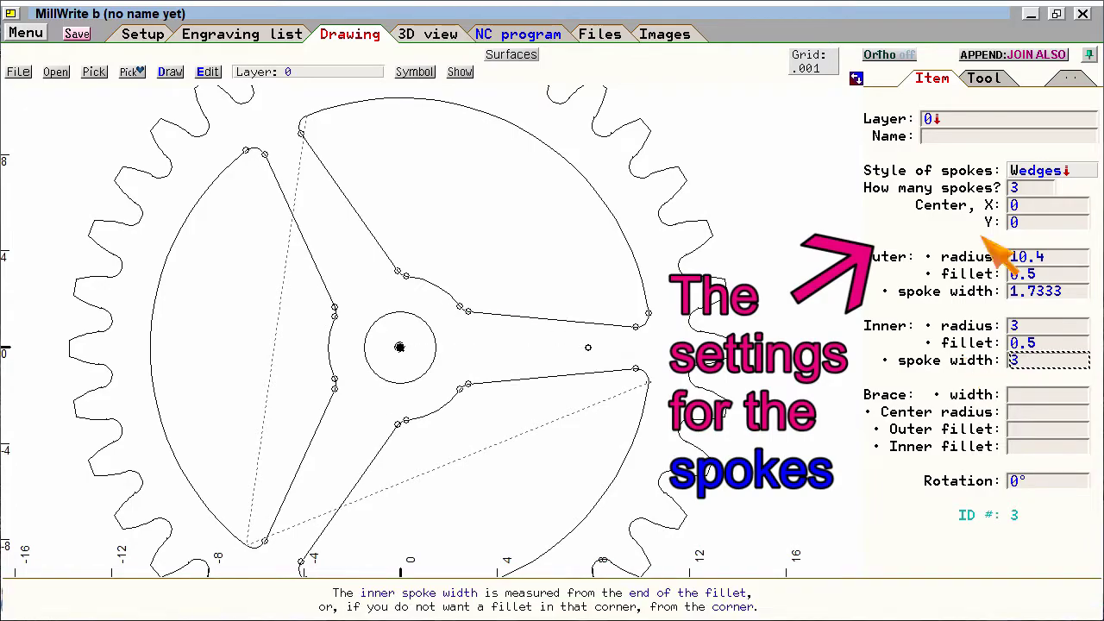
Set the spoke pattern's final machining depth to 0.5 and check its depth per pass.
click(983, 79)
click(973, 211)
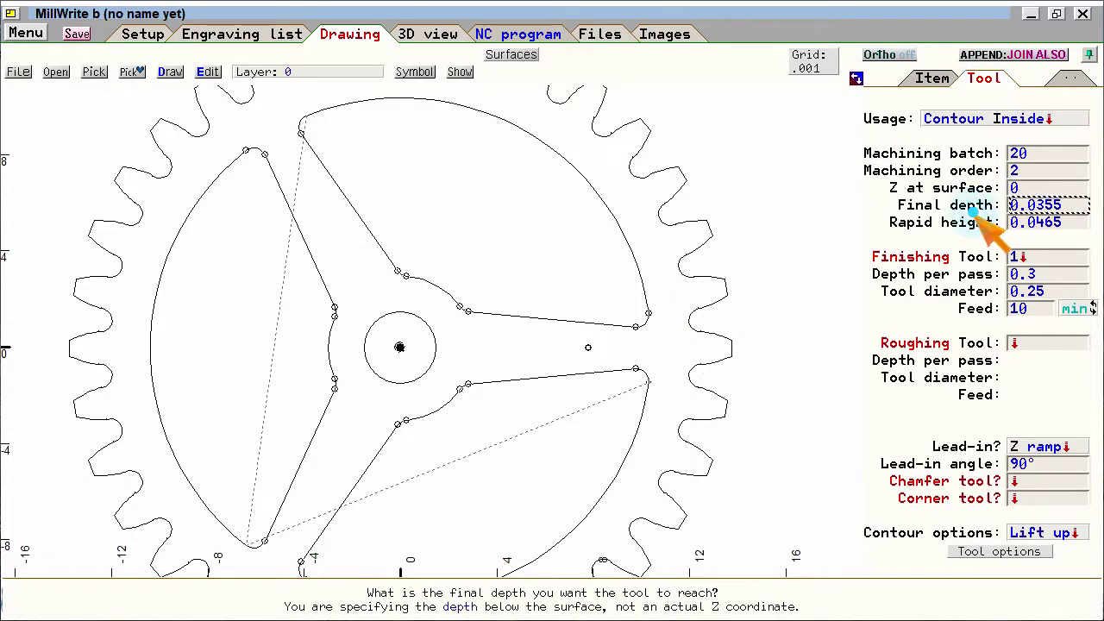
text(.5)
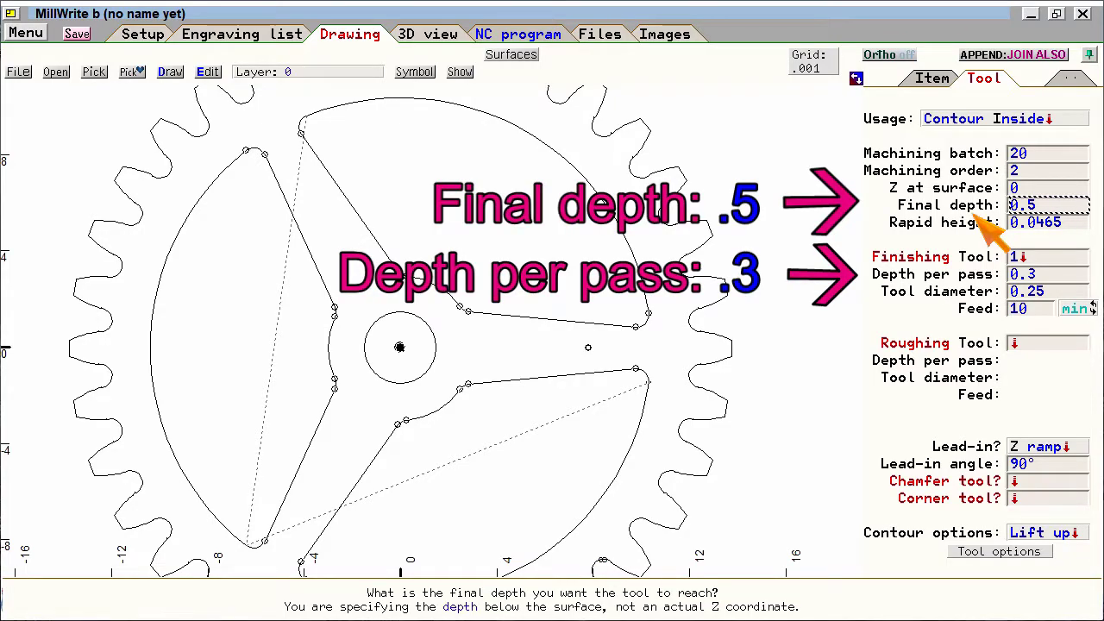
click(1009, 275)
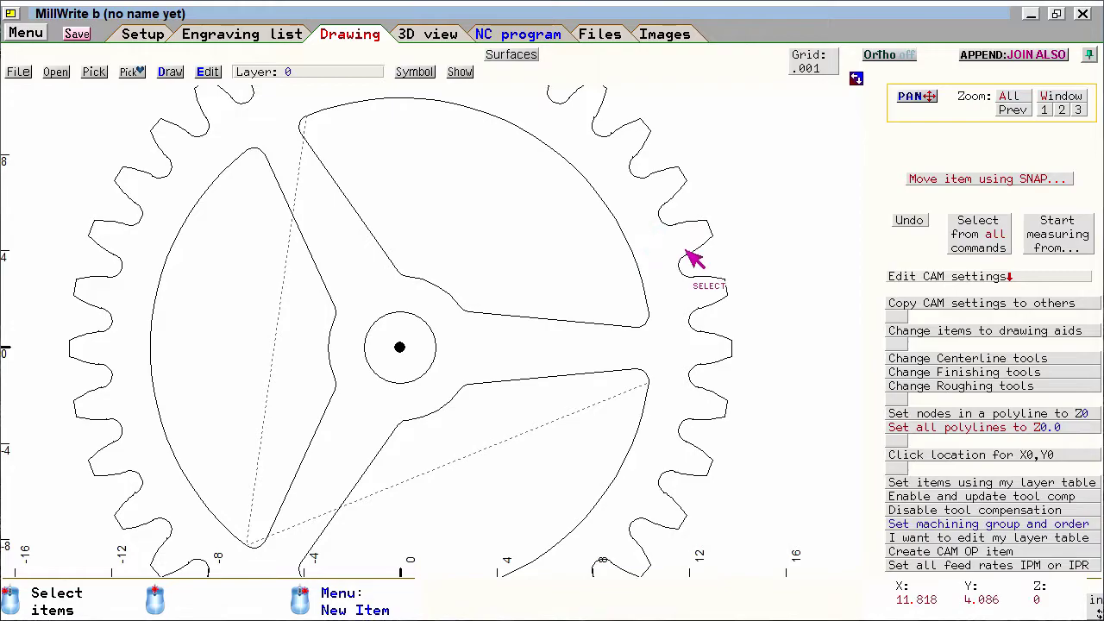
Set the final machining depth of the gear teeth to 0.5 and check their depth per pass.
mouse_move(697, 256)
click(914, 215)
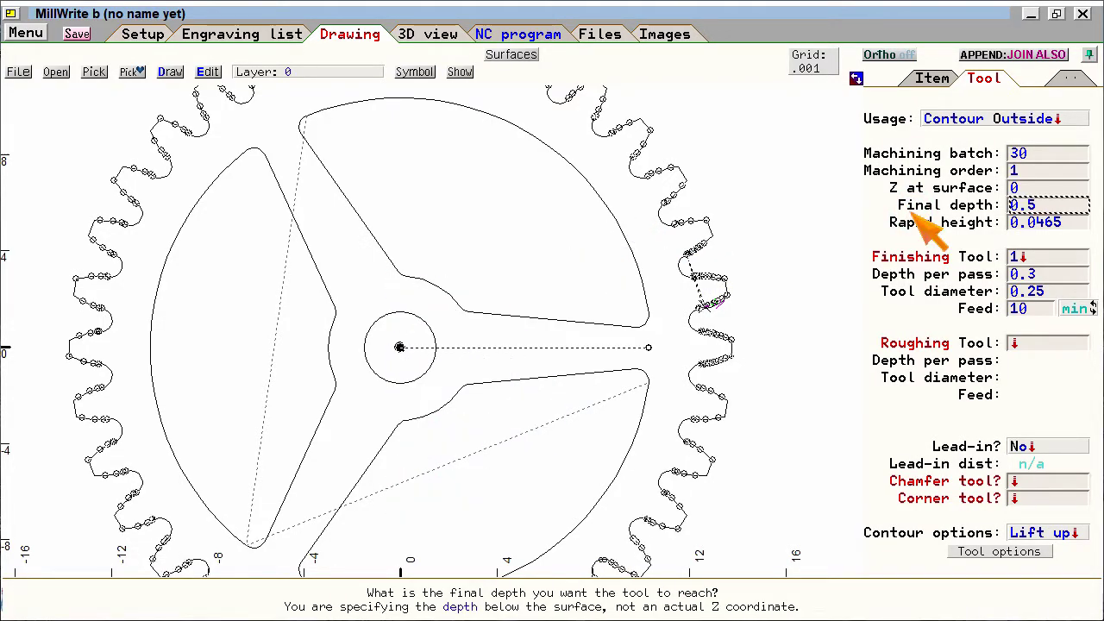
click(953, 275)
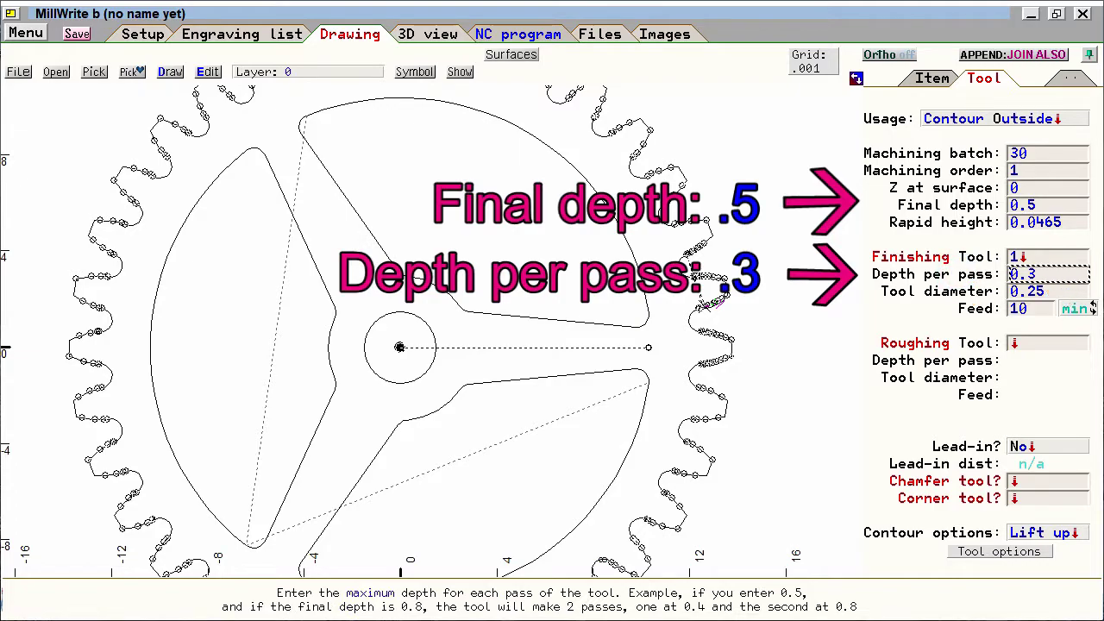
click(967, 206)
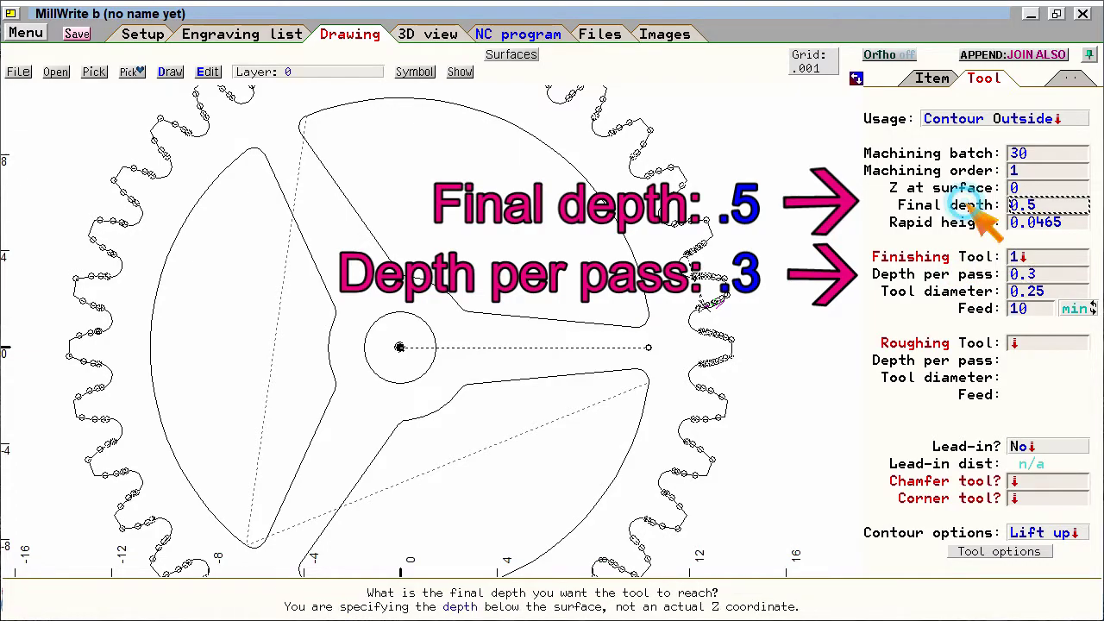
click(953, 272)
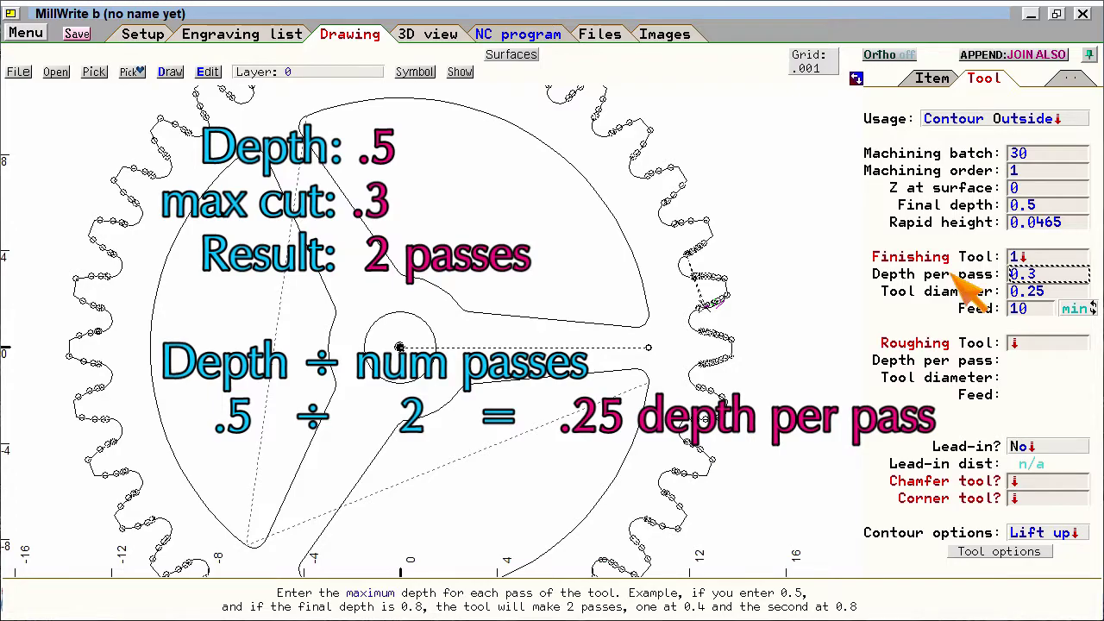
Set the shaft hole's final machining depth to 0.5 and check its depth per pass.
click(448, 330)
click(429, 325)
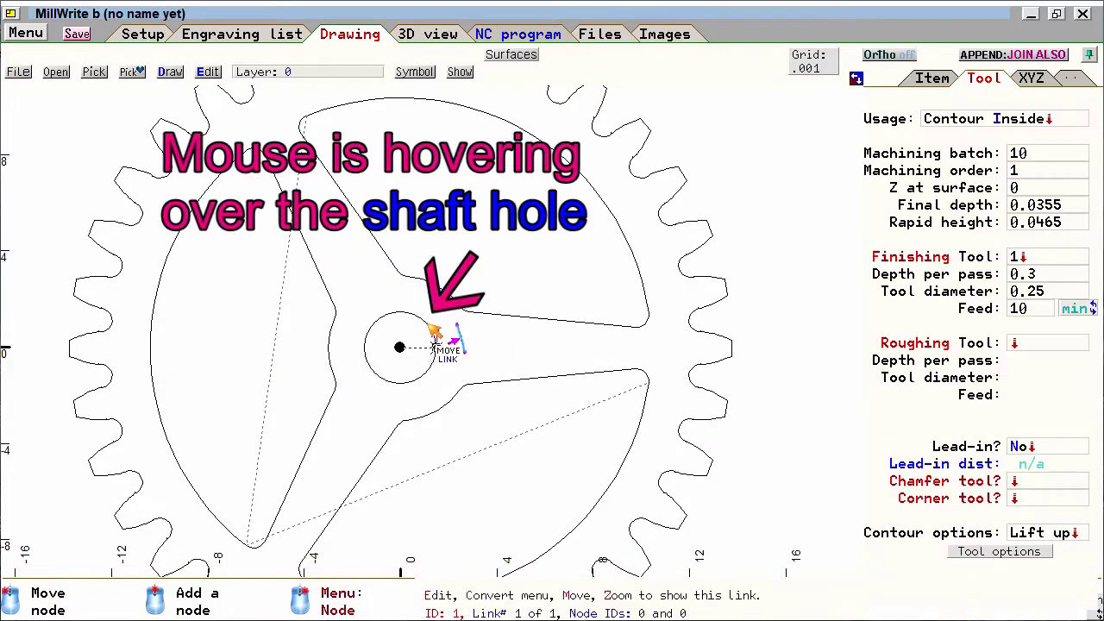
click(956, 205)
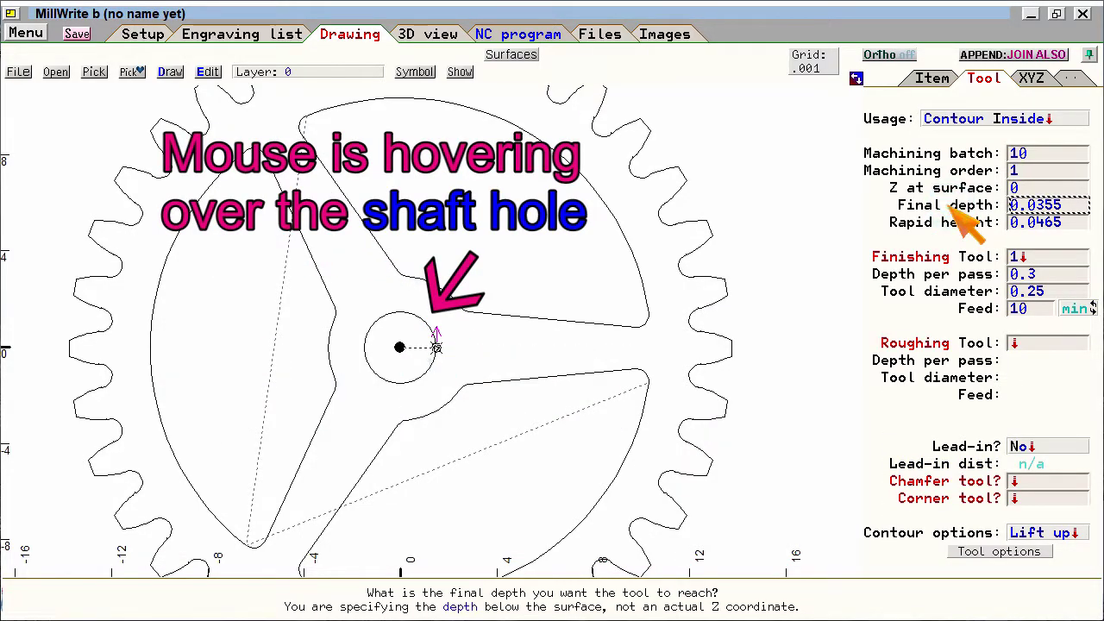
text(.5)
key(Return)
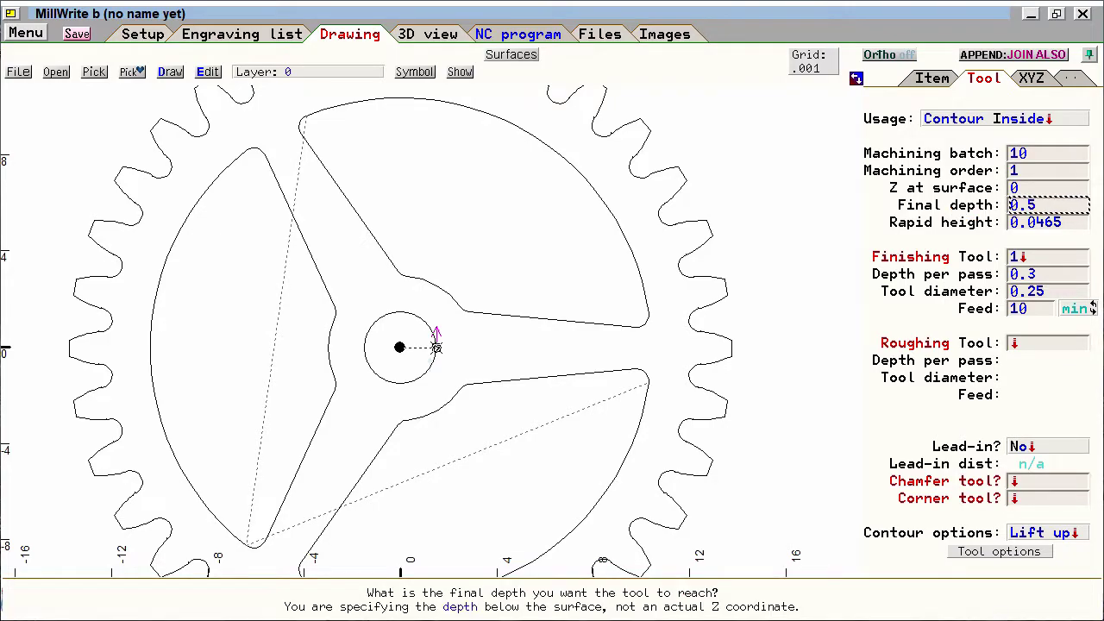
click(943, 272)
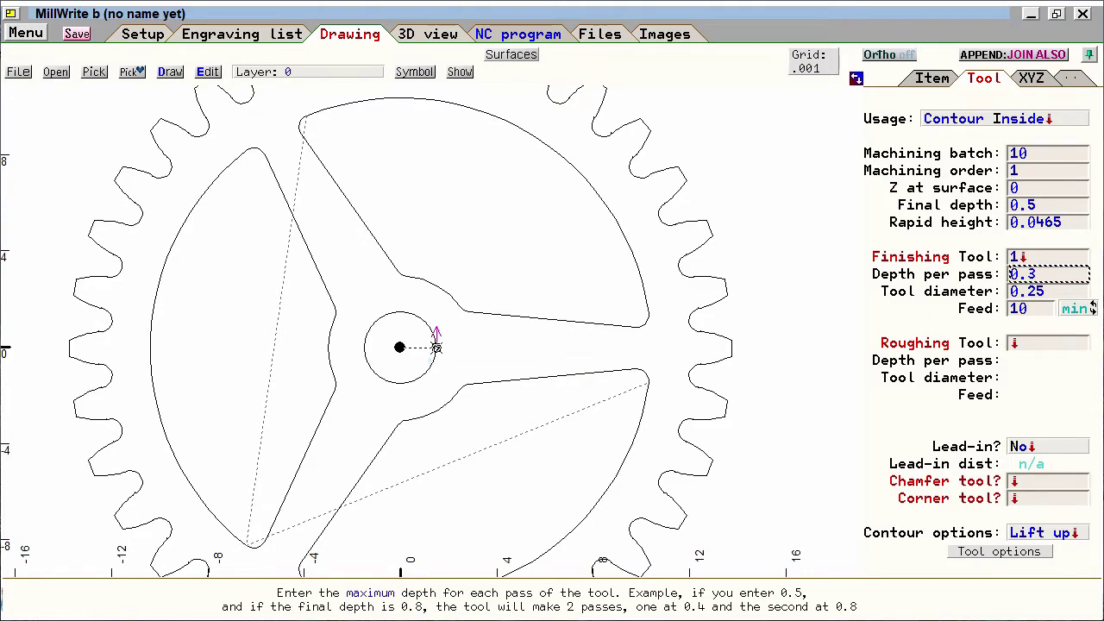
Inspect the gear in 3D, first as a tool path and then as a 3-D model of the machined part.
click(426, 33)
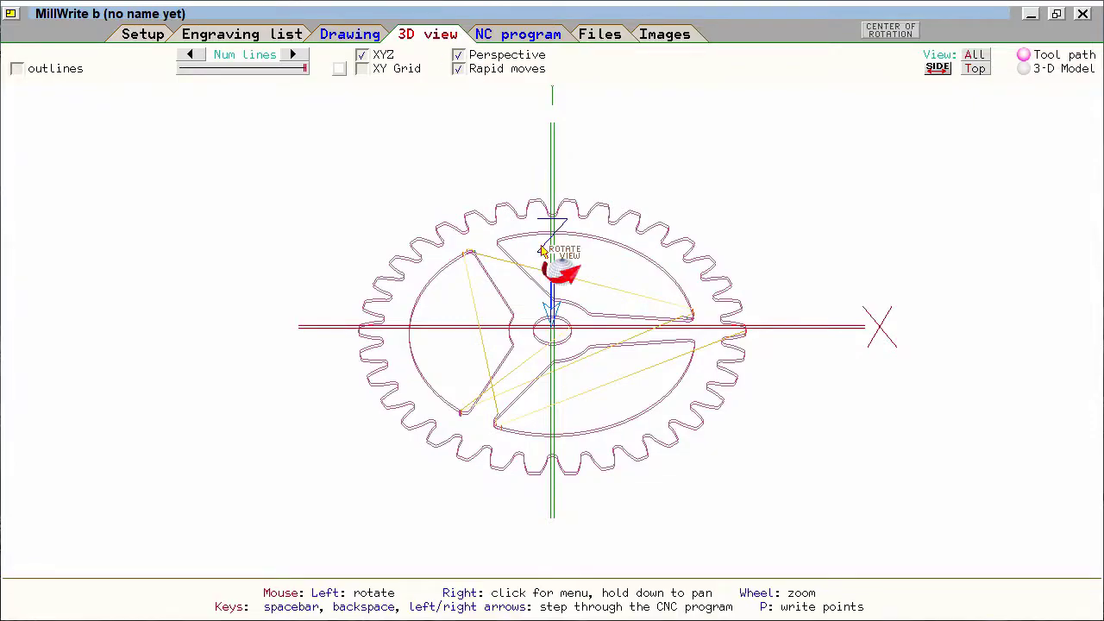
scroll(543, 249, up, 4)
drag(540, 300, 562, 227)
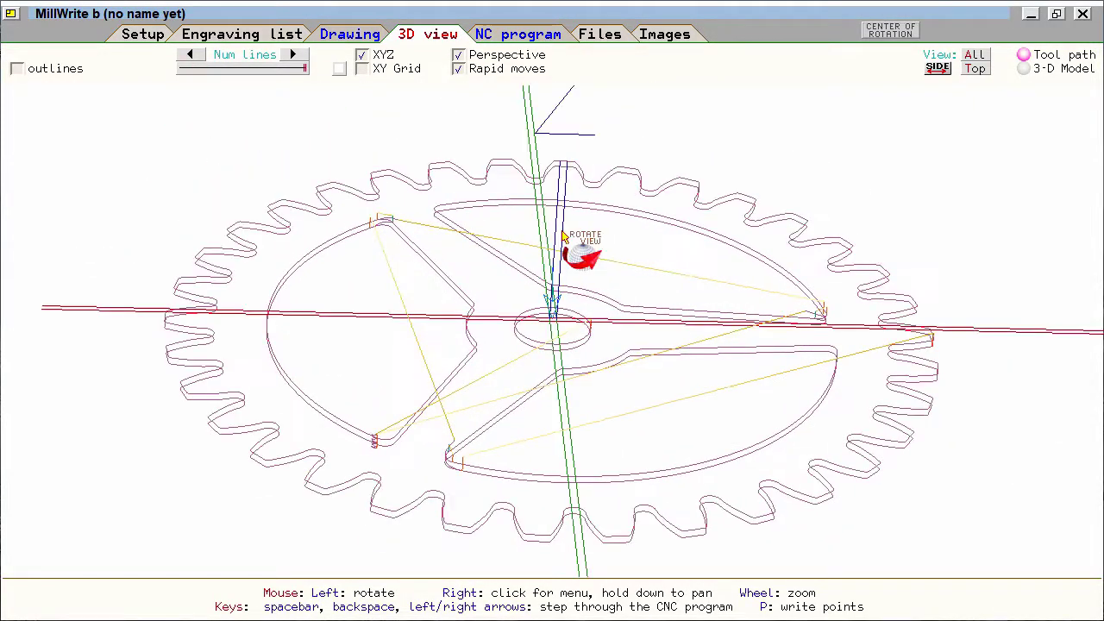
click(1026, 76)
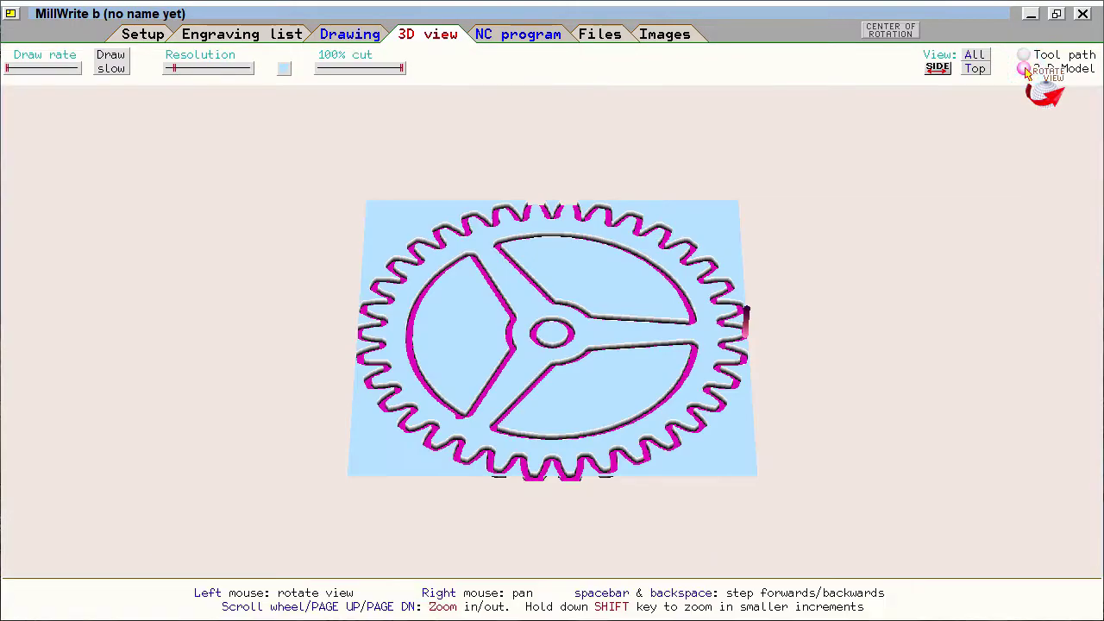
scroll(612, 276, up, 4)
mouse_move(612, 276)
mouse_down()
mouse_move(720, 341)
mouse_move(641, 310)
mouse_move(694, 335)
mouse_up()
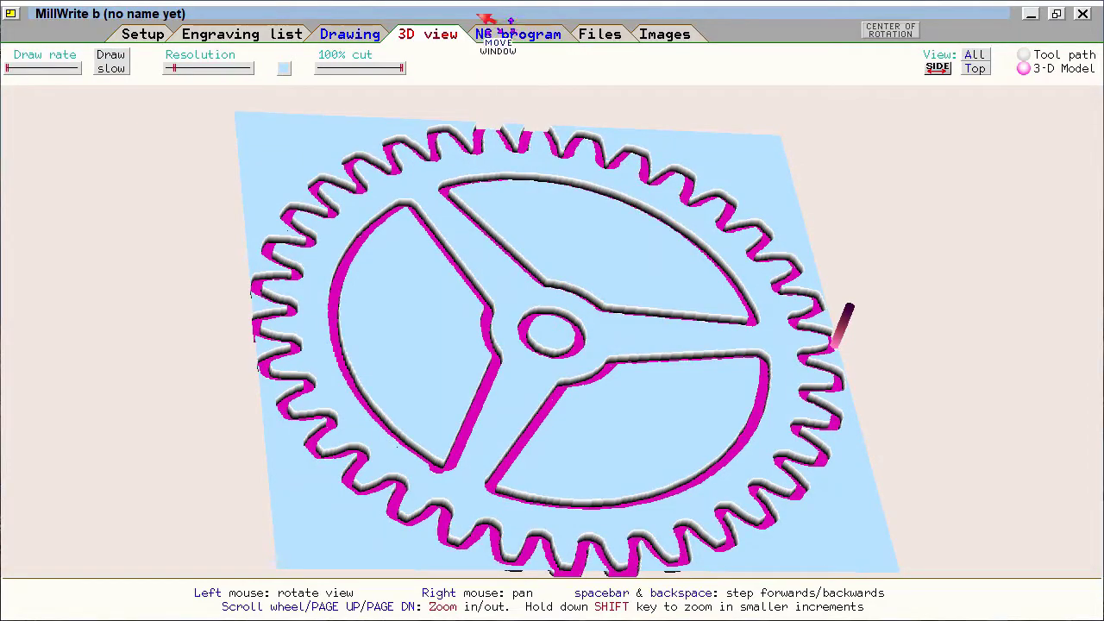
Generate the NC program for the gear and look through its code.
click(500, 39)
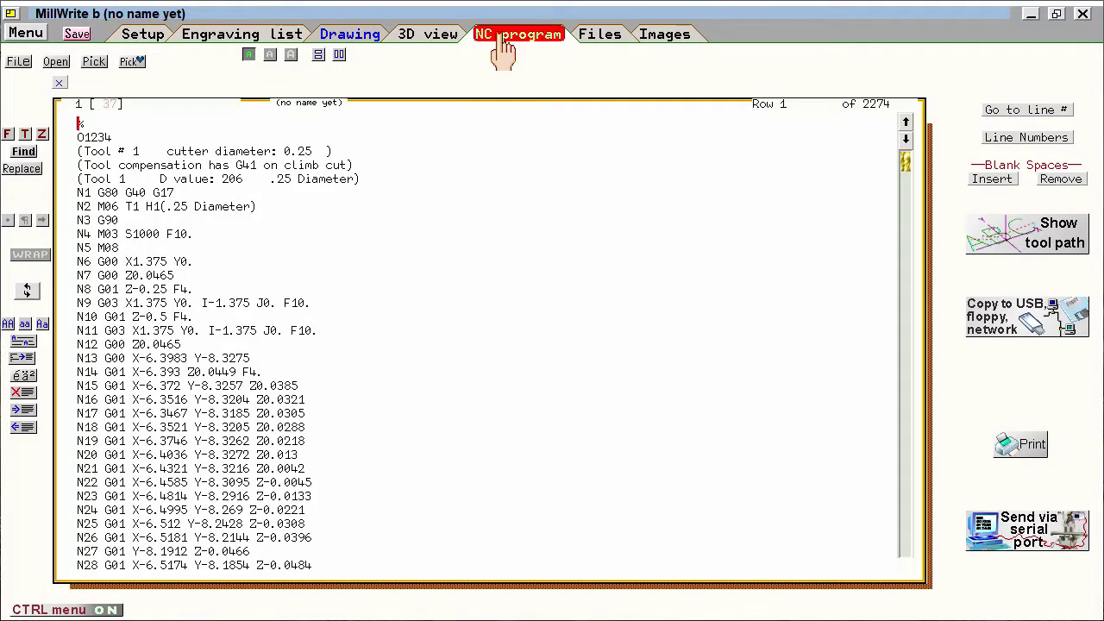
scroll(474, 308, down, 6)
scroll(474, 309, up, 6)
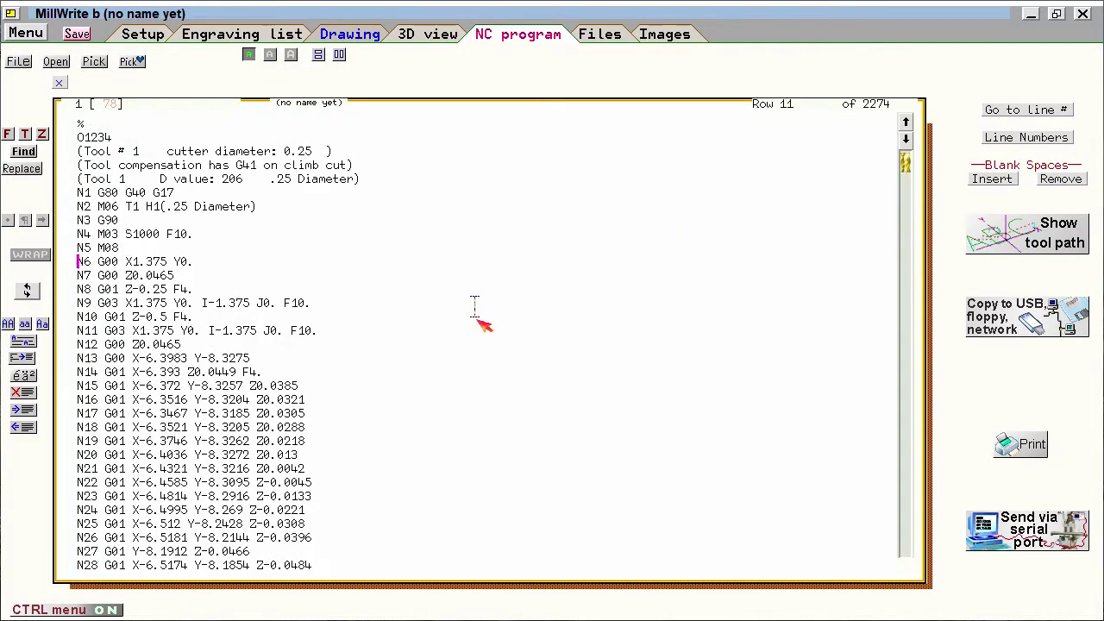
Proof the NC program's tool path, stepping through its lines from the start, and return to the code.
click(1004, 247)
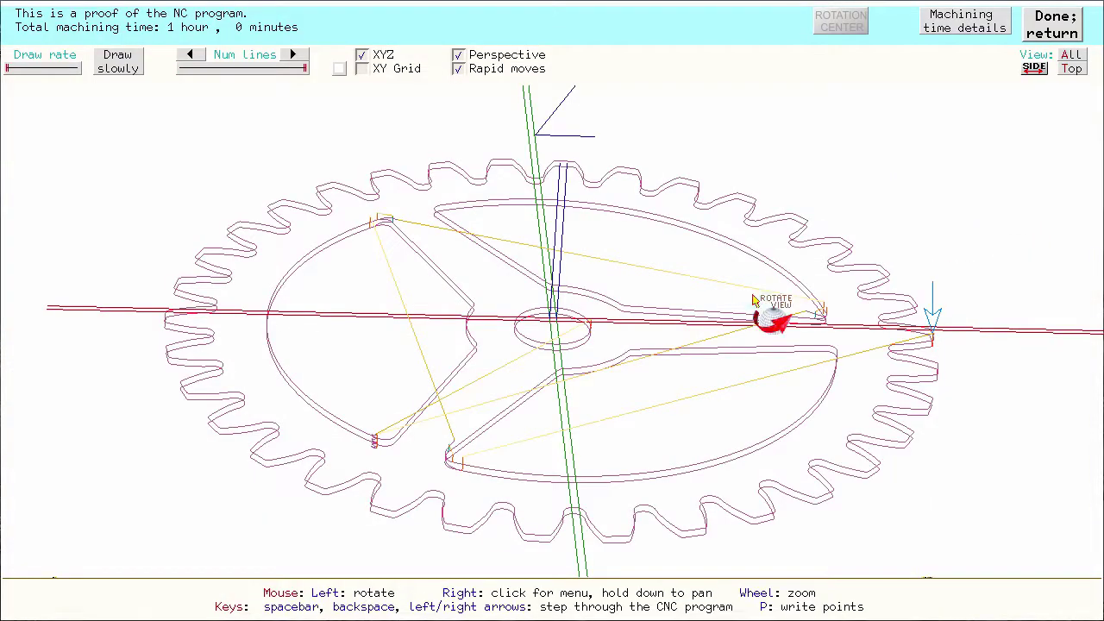
drag(769, 308, 802, 347)
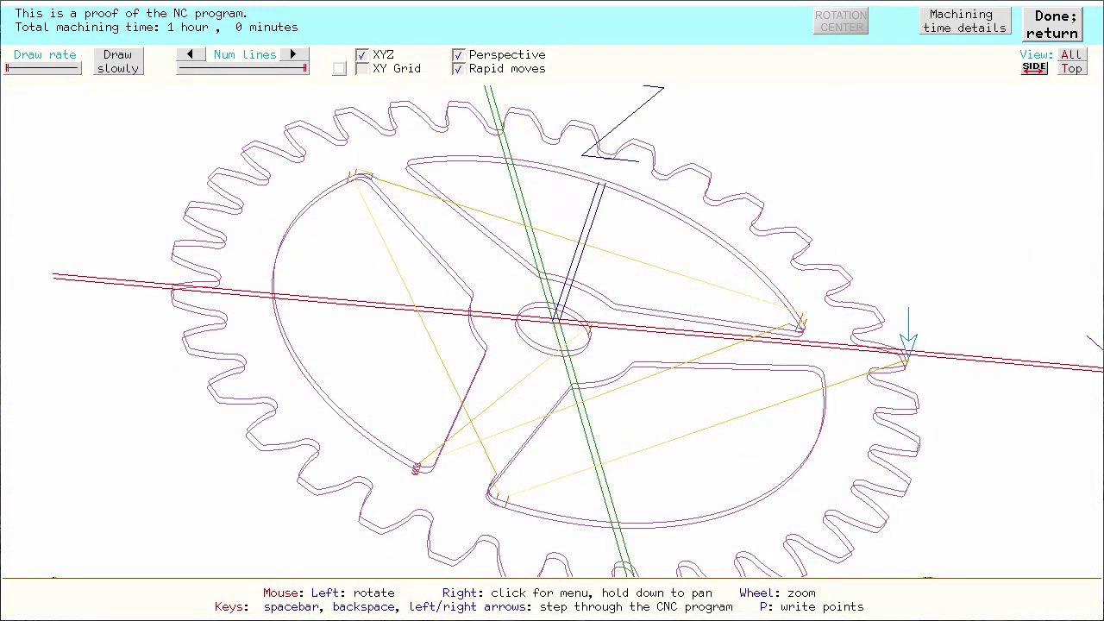
click(181, 68)
drag(197, 68, 270, 69)
click(1070, 37)
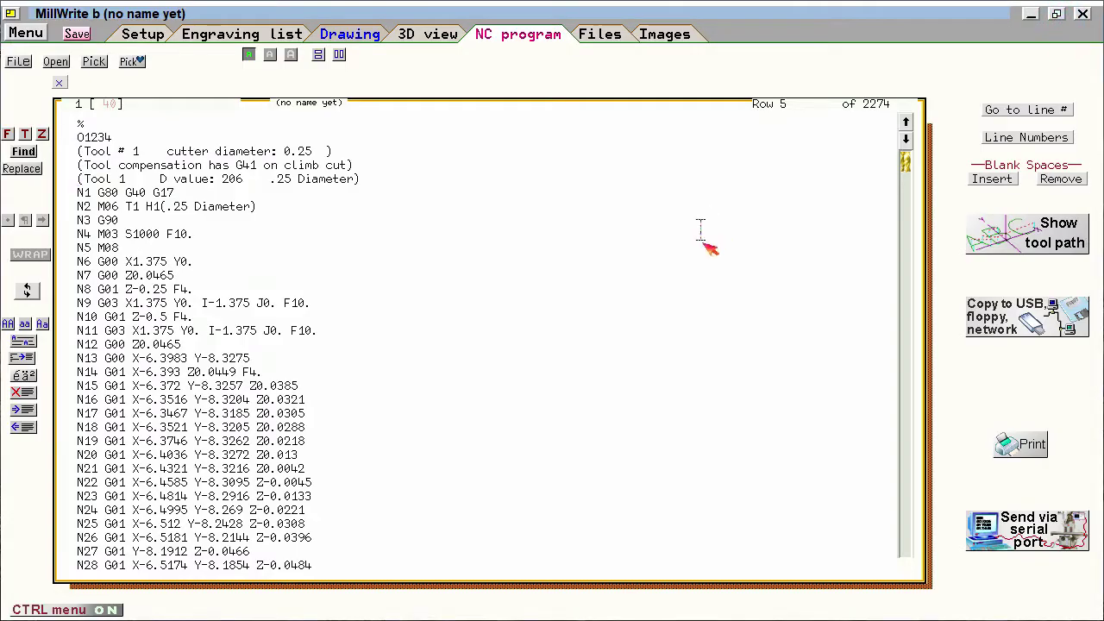